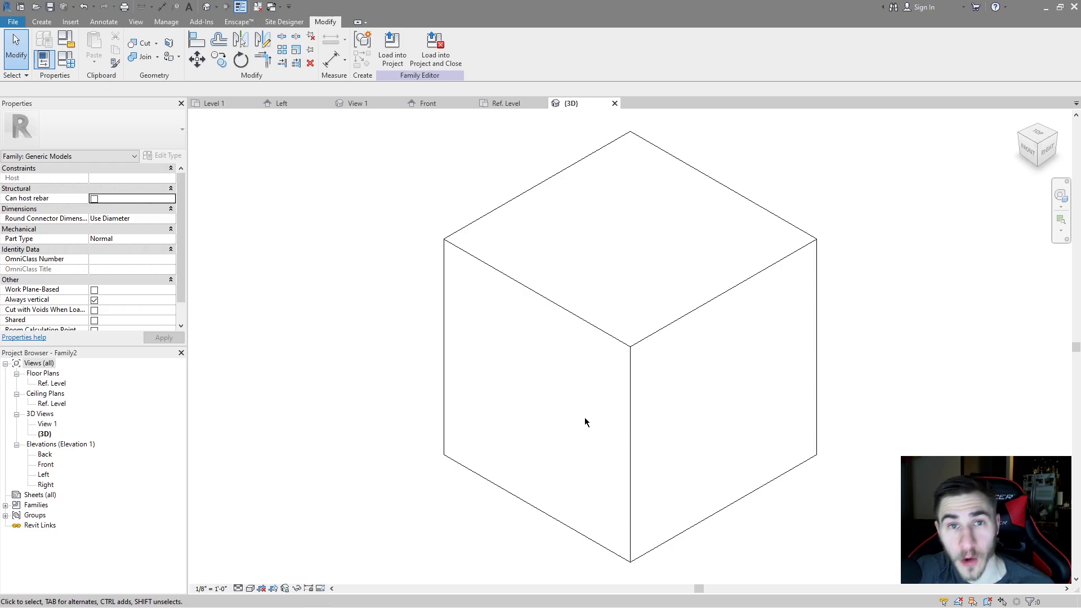
left_click(42, 22)
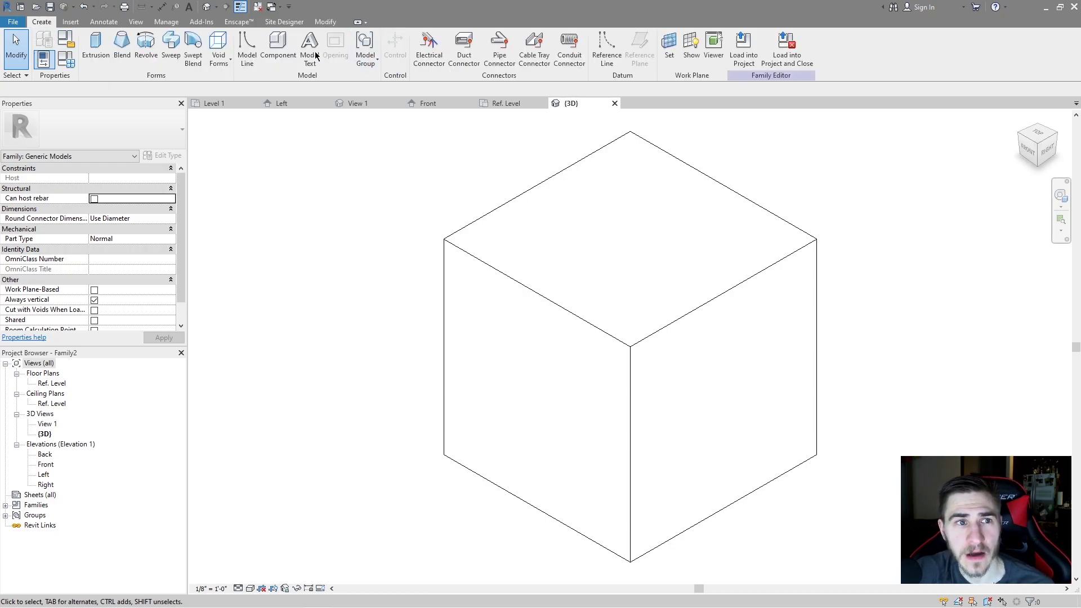
left_click(229, 62)
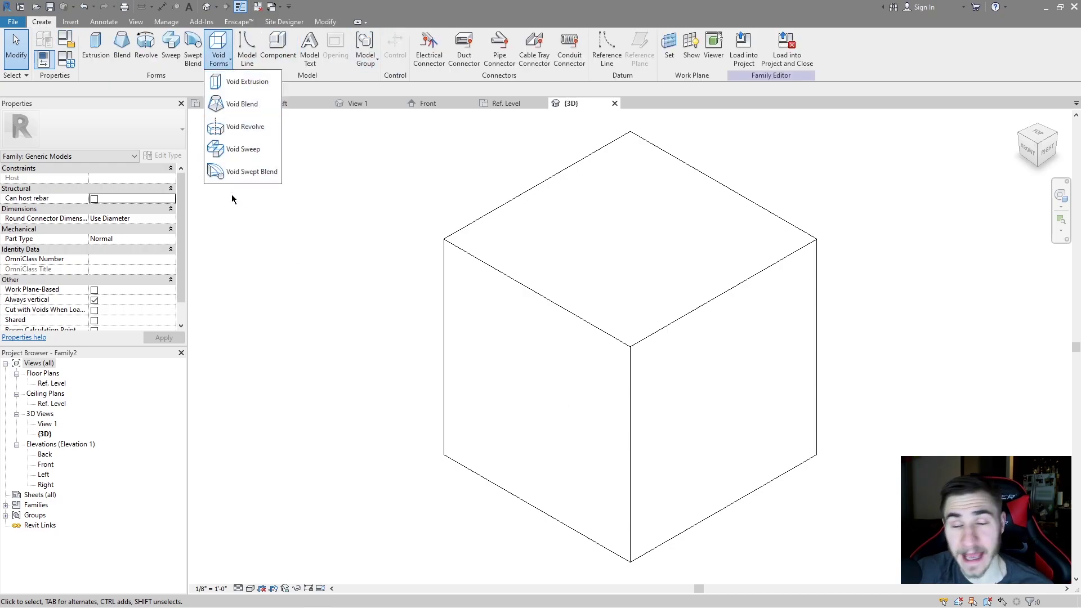
left_click(723, 237)
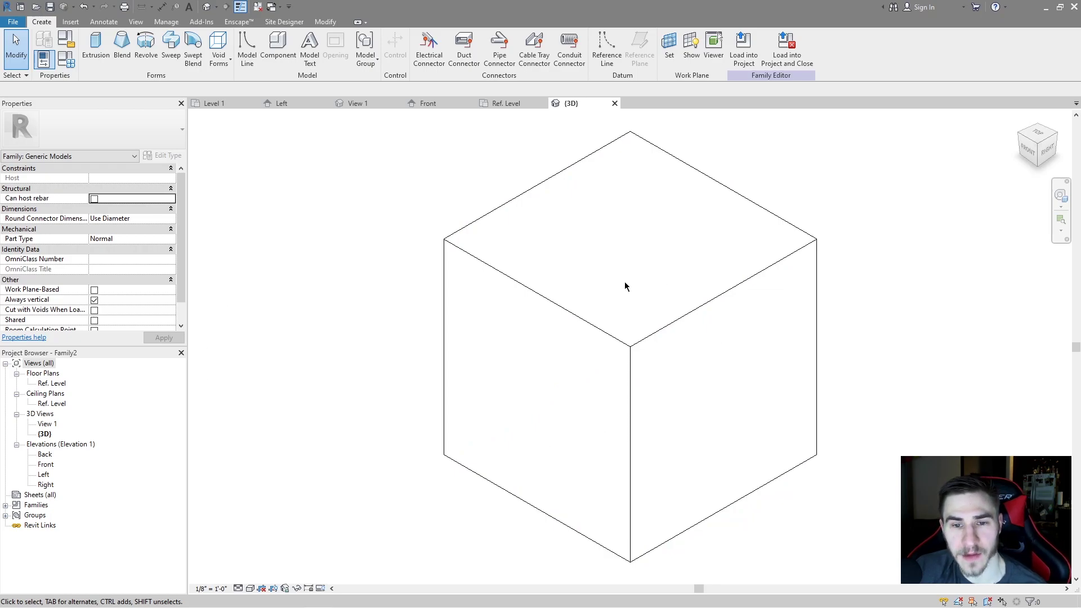
left_click(811, 371)
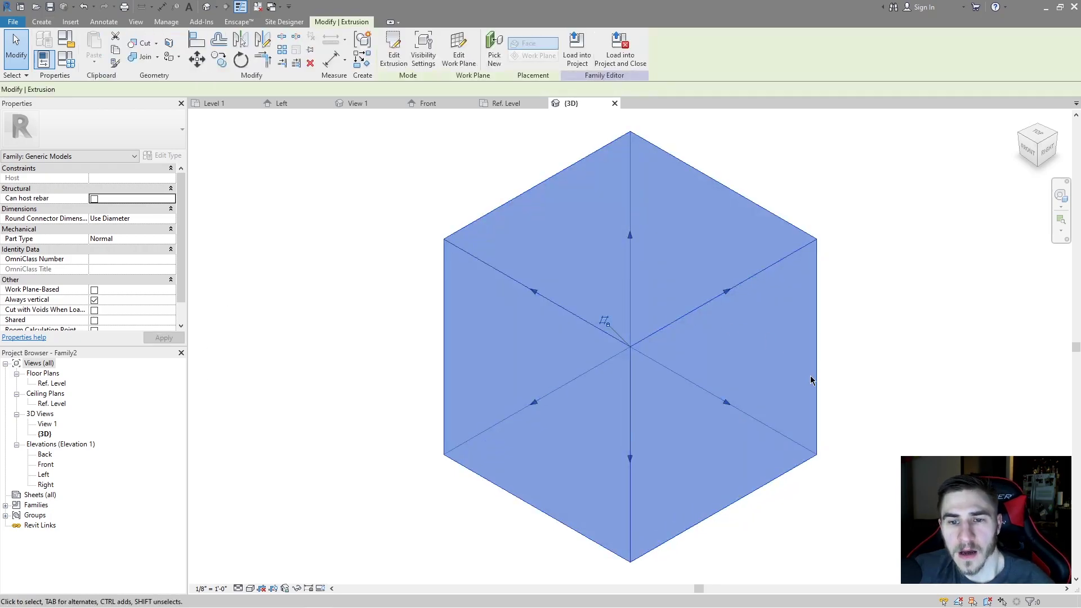
left_click(876, 150)
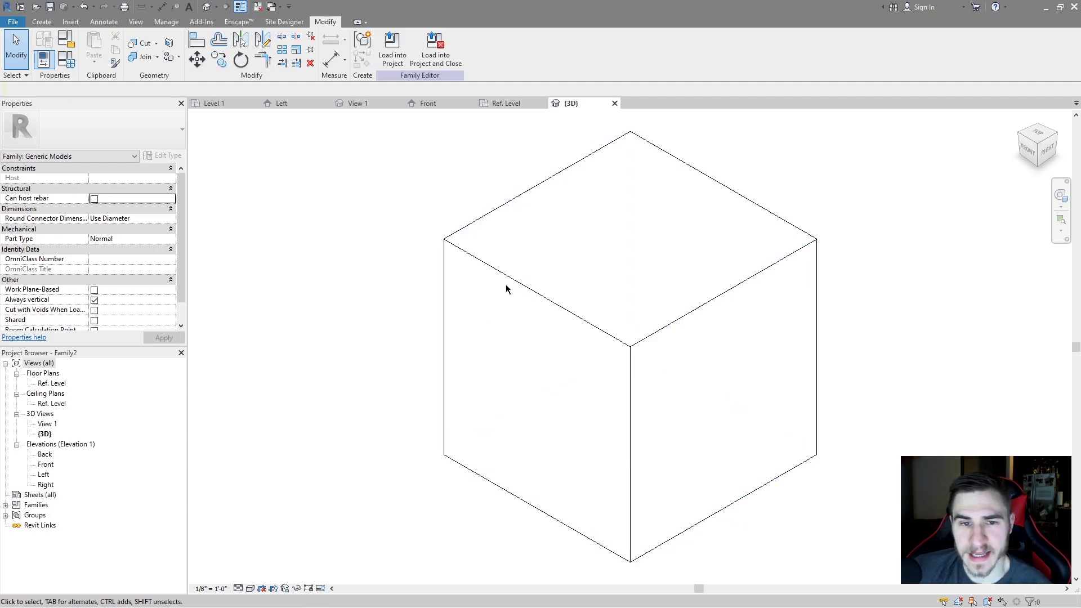
left_click(505, 291)
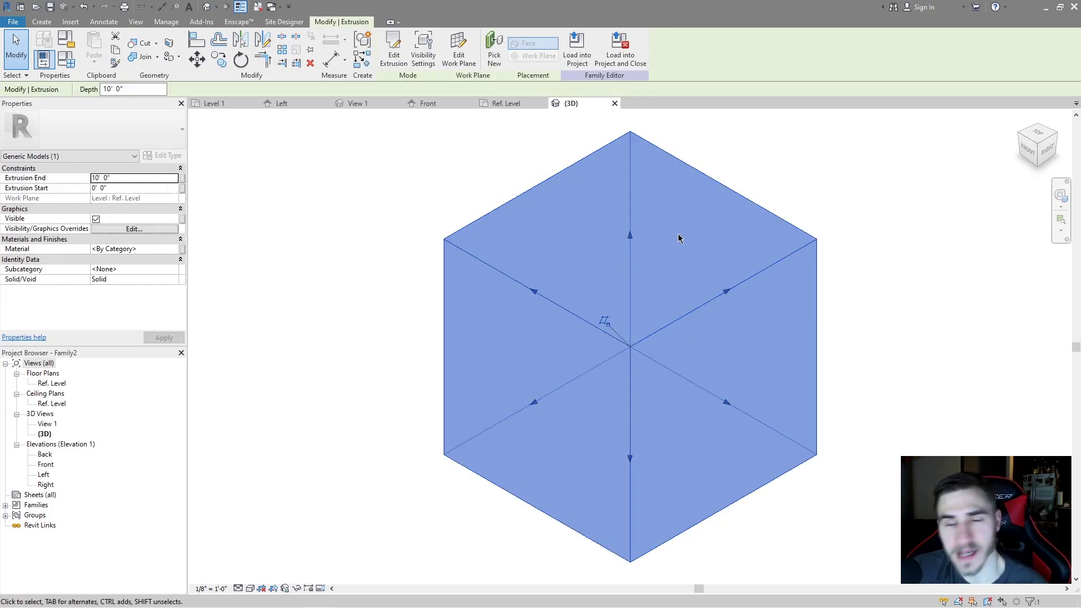
key("Escape")
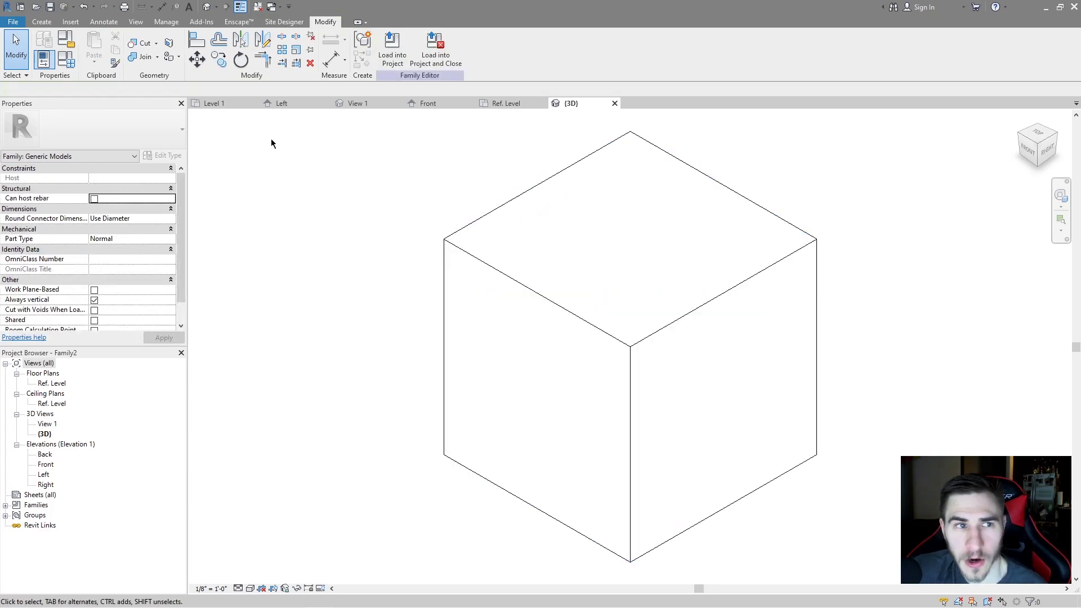
left_click(41, 22)
left_click(218, 51)
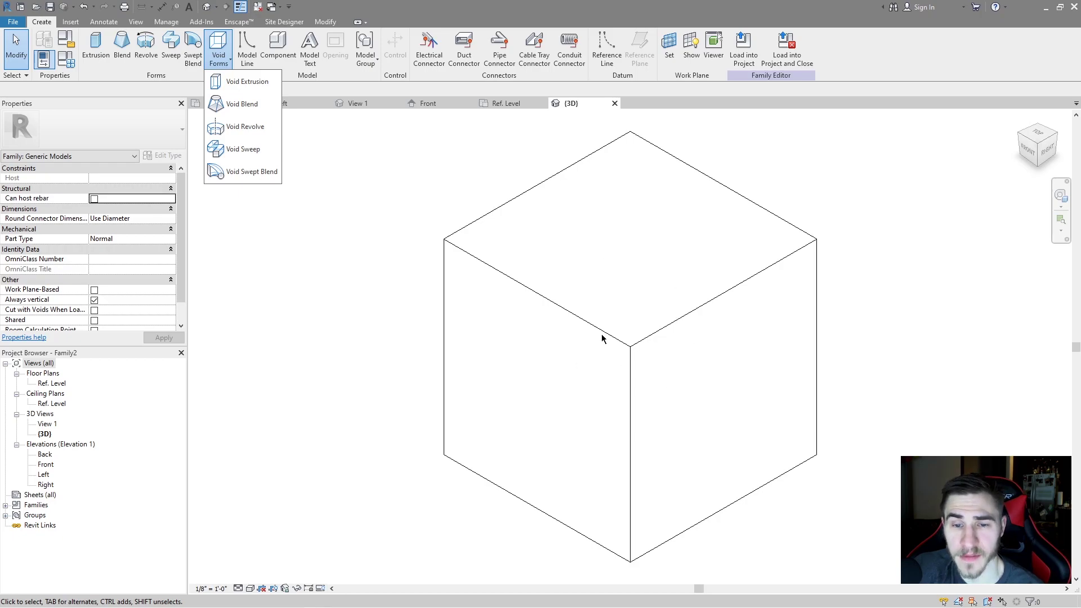
left_click(591, 264)
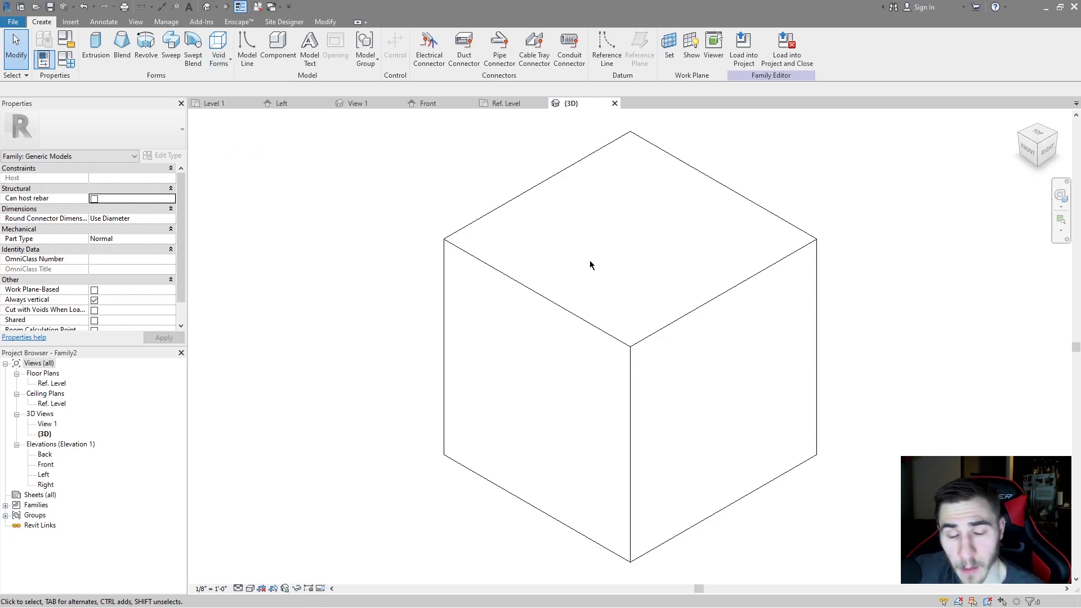
left_click(218, 62)
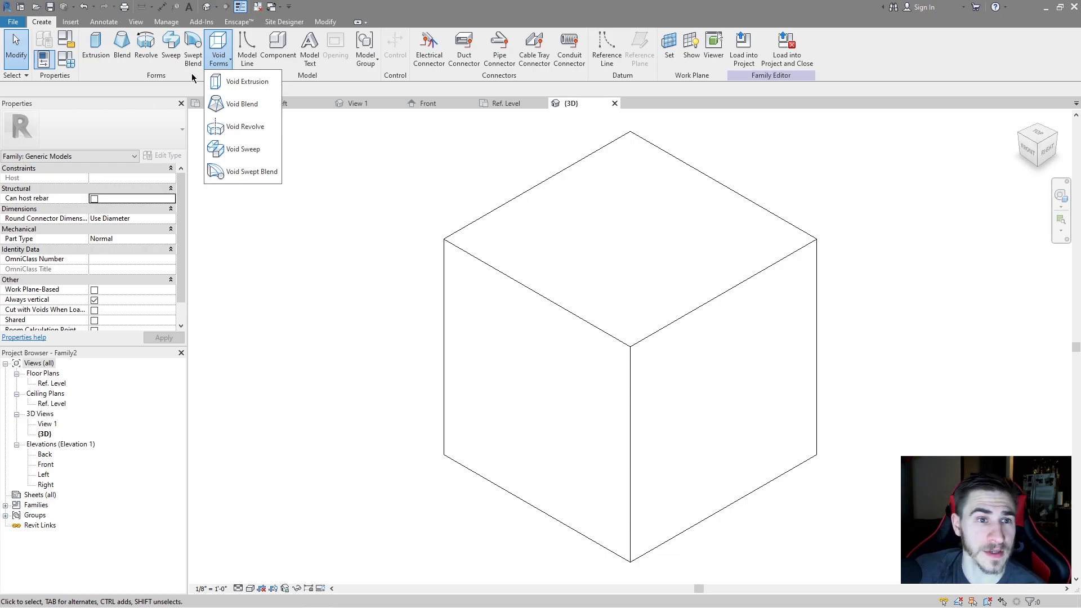
left_click(173, 78)
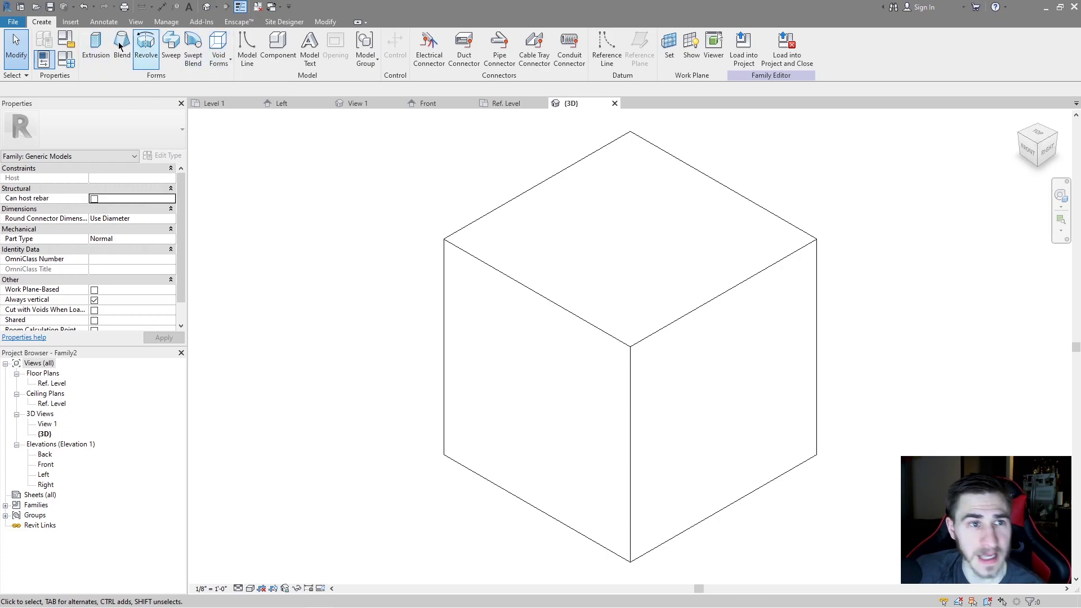
Create a void extrusion from a rectangle about 4'-6" by 5'-6" overlapping the cube's right face at its base.
left_click(218, 56)
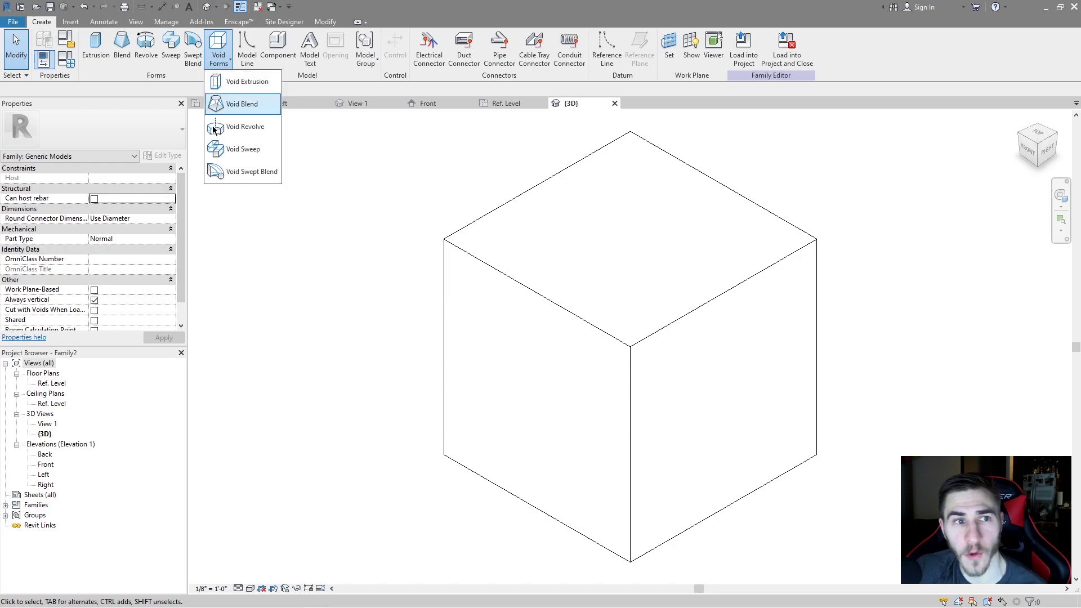
left_click(246, 82)
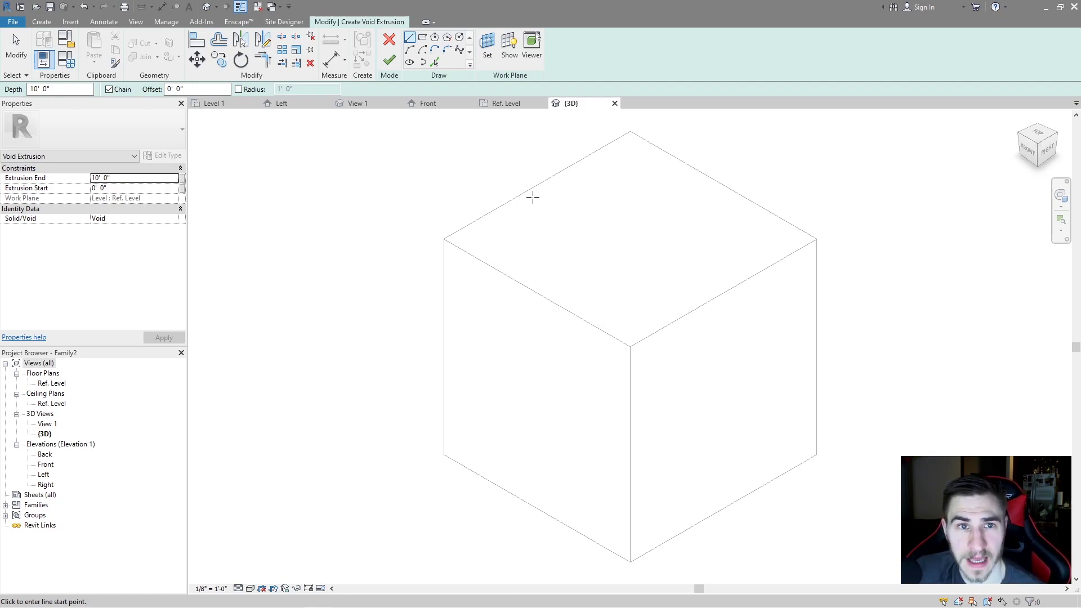
left_click(423, 37)
scroll(589, 401, "down", 3)
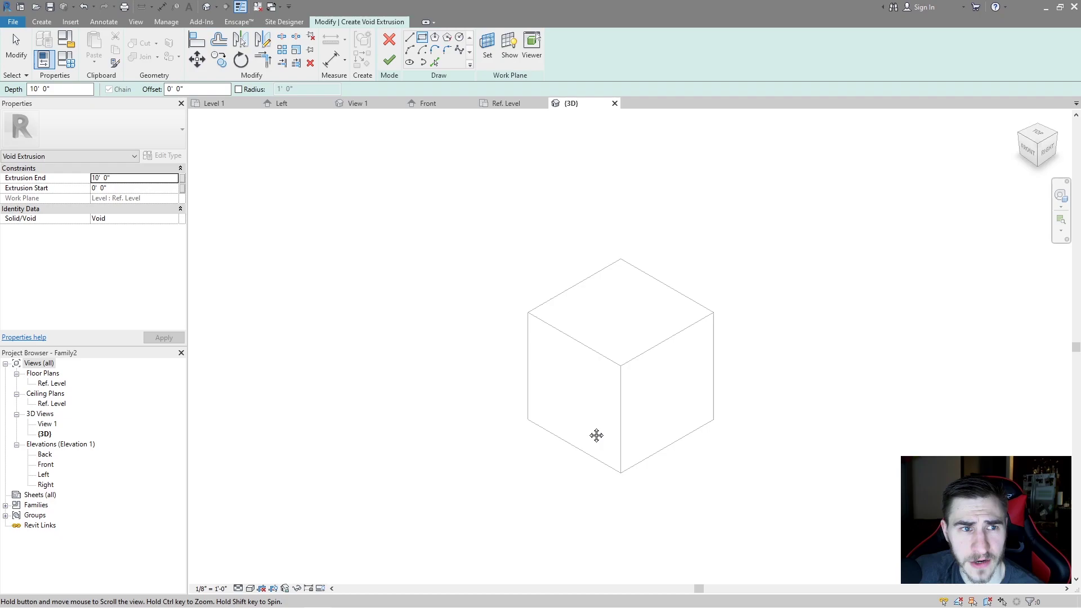
left_click(639, 455)
left_click(649, 403)
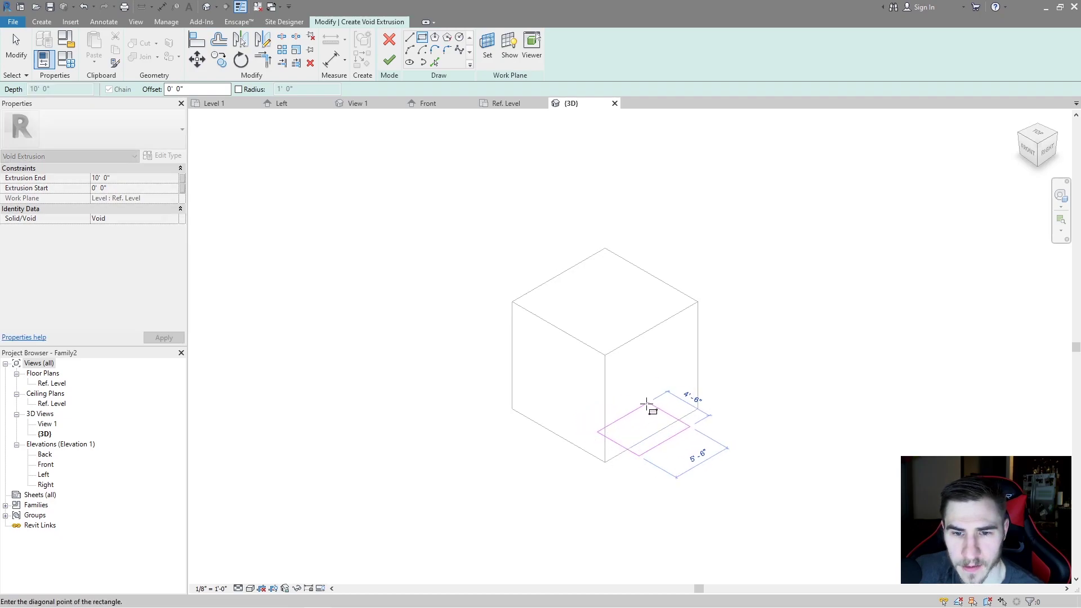
left_click(389, 60)
Stretch the void extrusion's top upward past the cube's top face.
left_click_drag(643, 318, 643, 259)
left_click(890, 306)
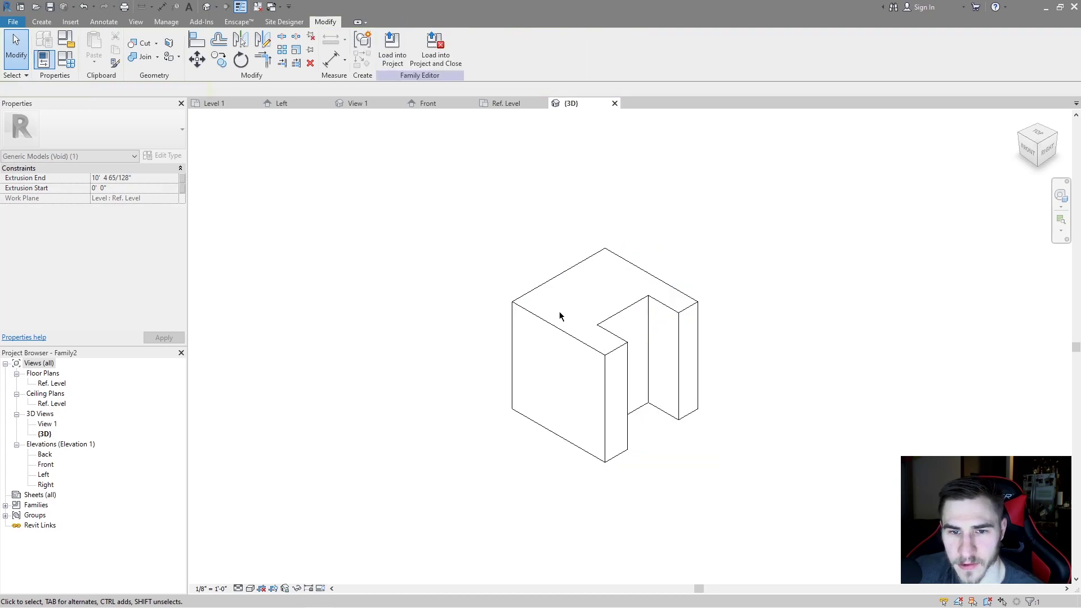
key("Escape")
left_click(627, 329)
left_click(871, 407)
scroll(698, 391, "up", 1)
middle_click_drag(699, 388, 700, 377)
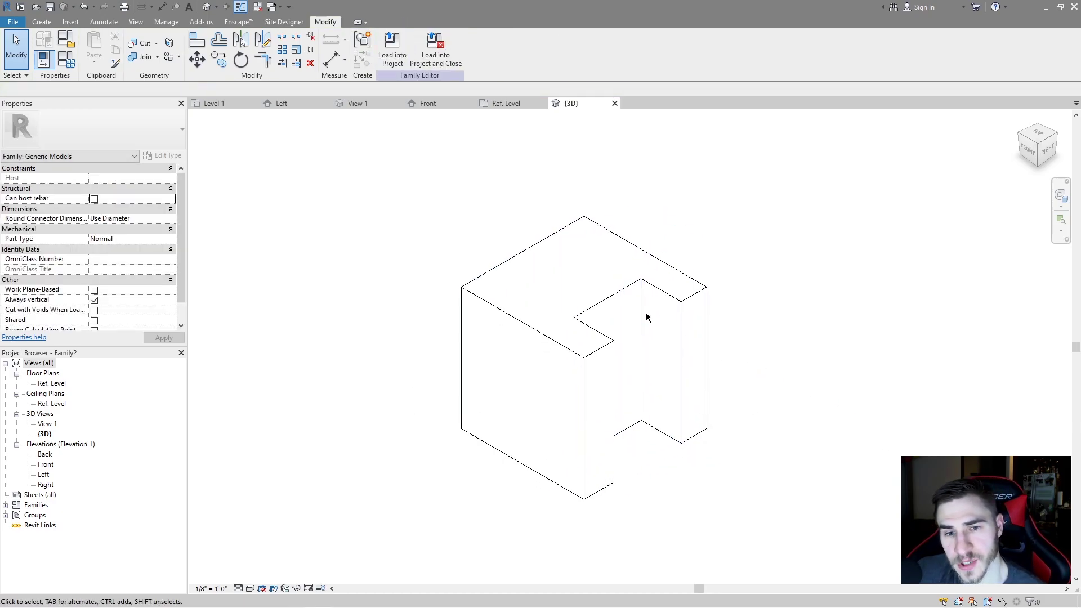
Uncut the void extrusion from the solid cube.
left_click(156, 44)
left_click(155, 79)
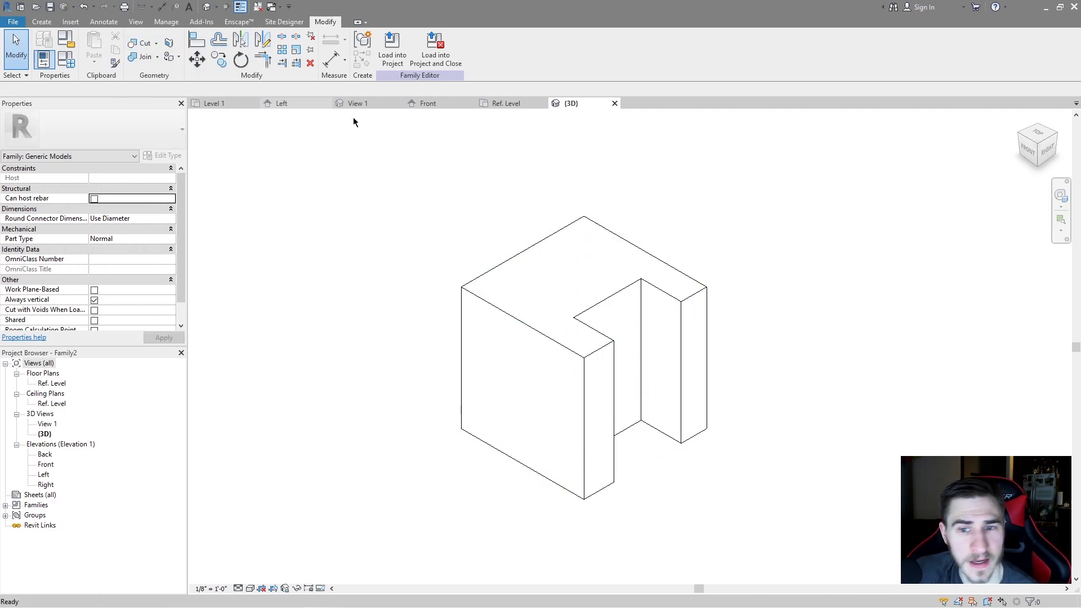
left_click(557, 348)
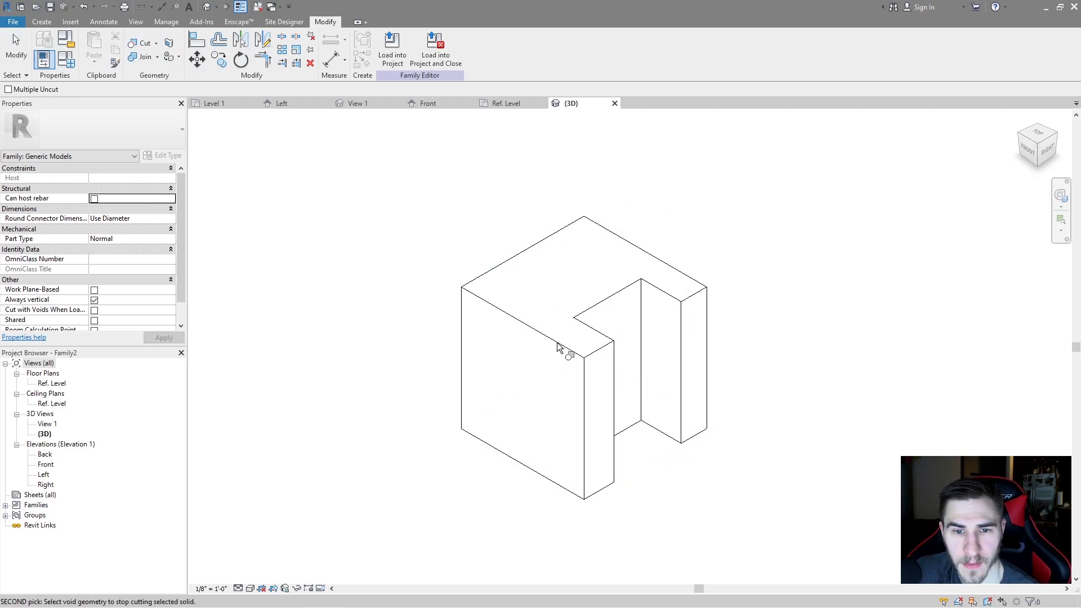
left_click(596, 338)
key("Escape")
left_click(659, 260)
left_click(767, 316)
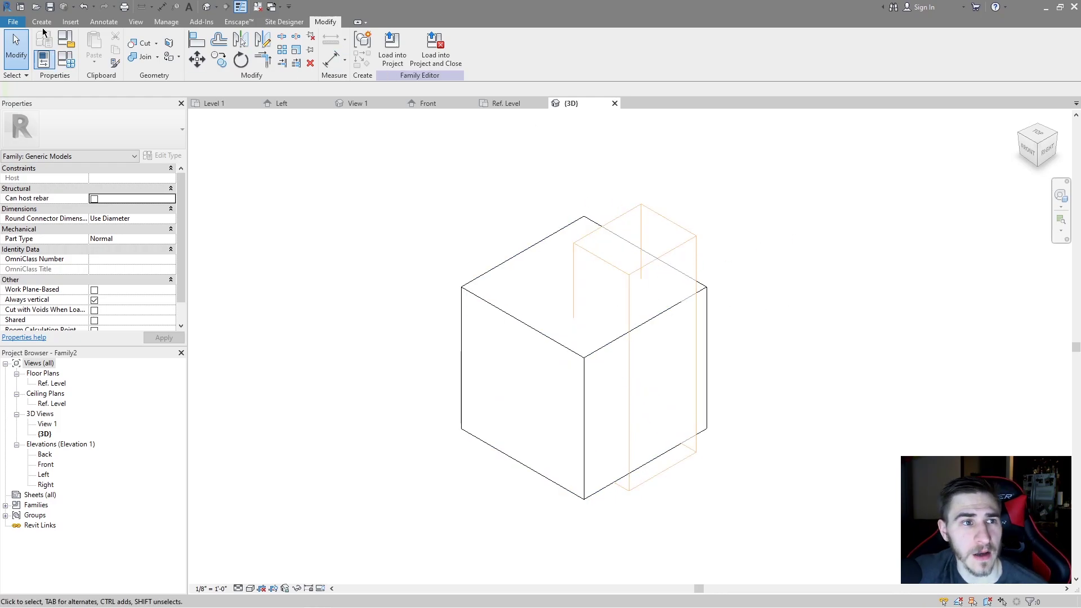
Cut the solid cube with the void extrusion using Cut Geometry.
left_click(151, 48)
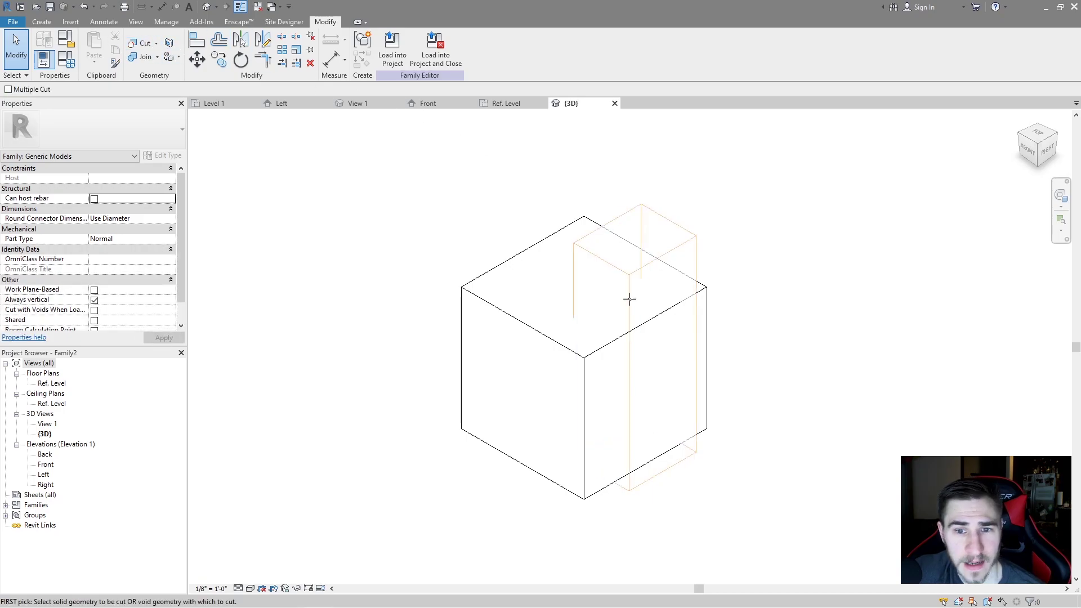
left_click(580, 355)
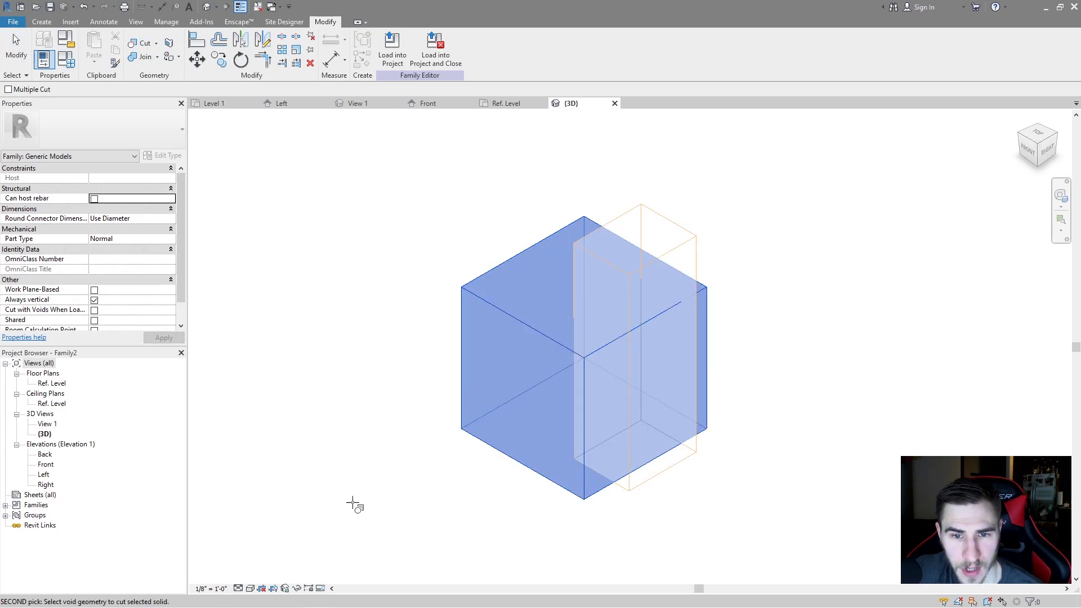
left_click(695, 244)
key("Escape")
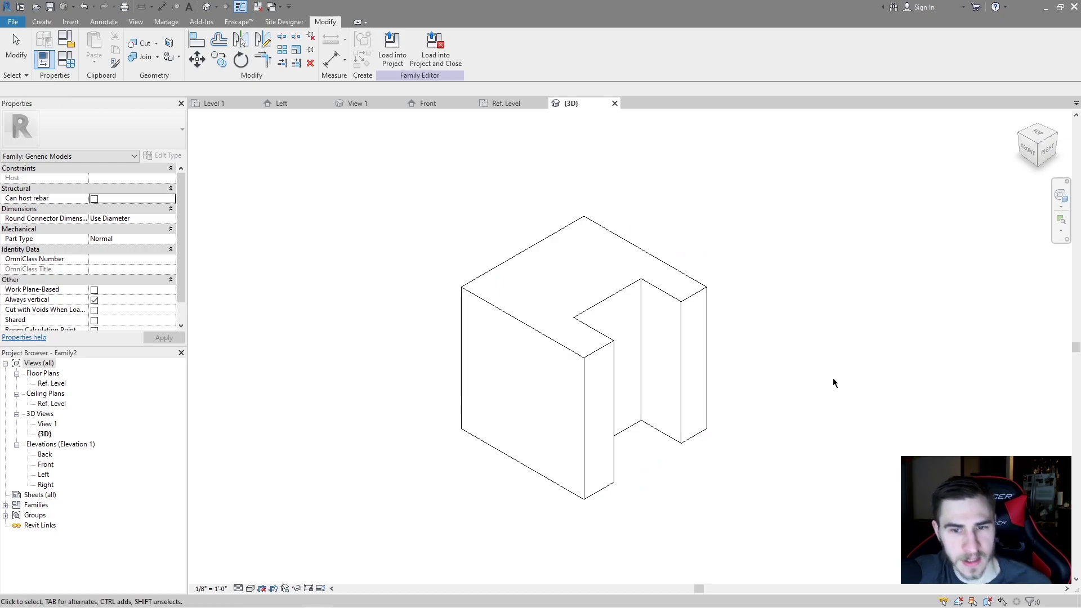
Edit the void extrusion's sketch, moving its inner edge outward so the rectangle is about 2'-4" deep.
left_click(700, 398)
left_click(699, 394)
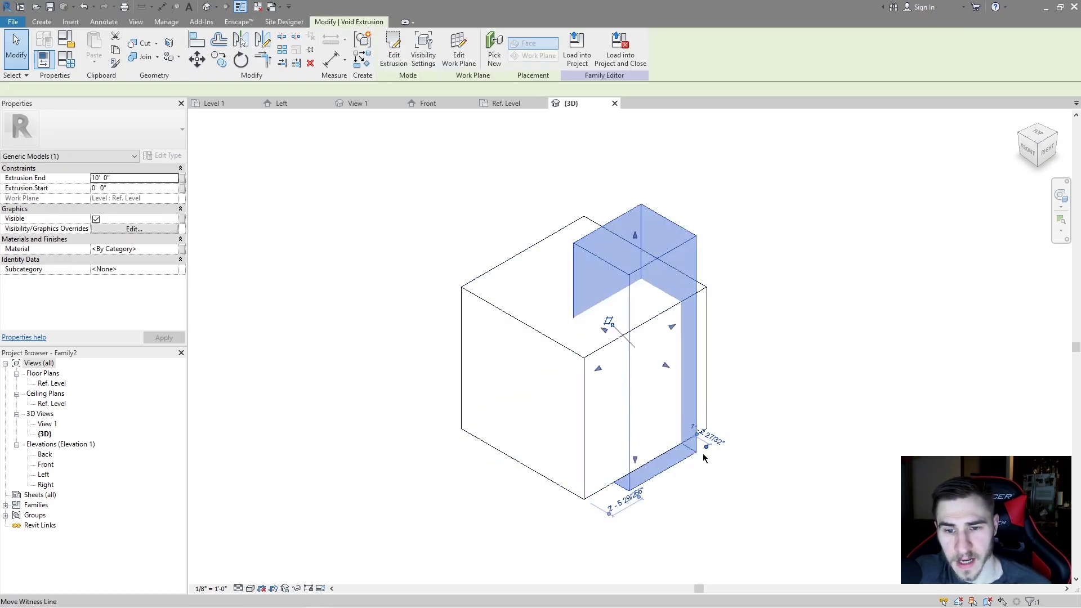
left_click(691, 478)
double_click(619, 448)
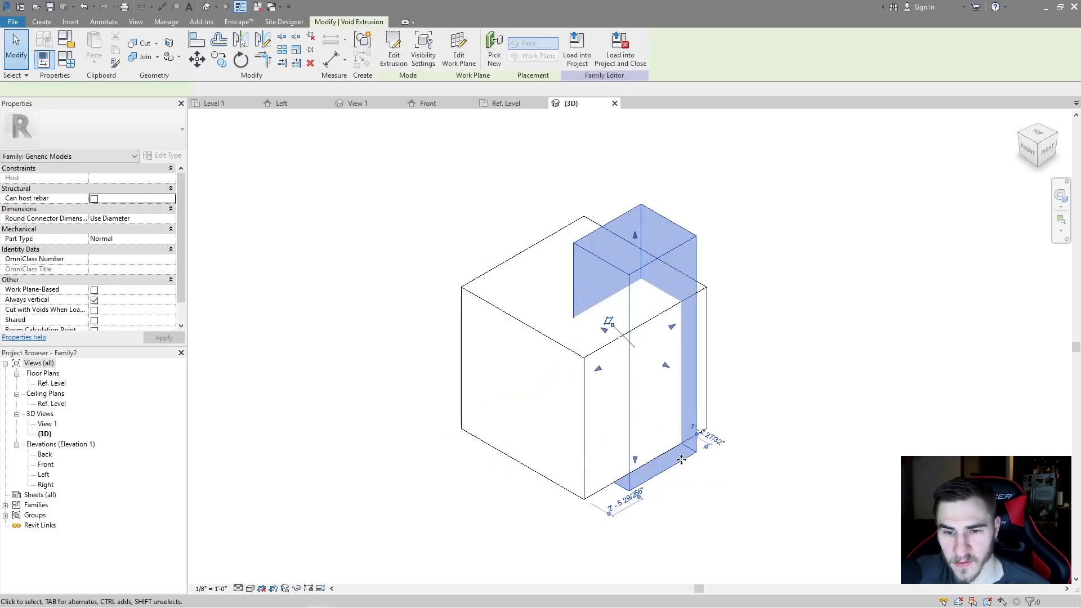
mouse_move(616, 446)
left_mouse_down()
mouse_move(630, 439)
mouse_move(648, 450)
left_mouse_up()
left_click(389, 60)
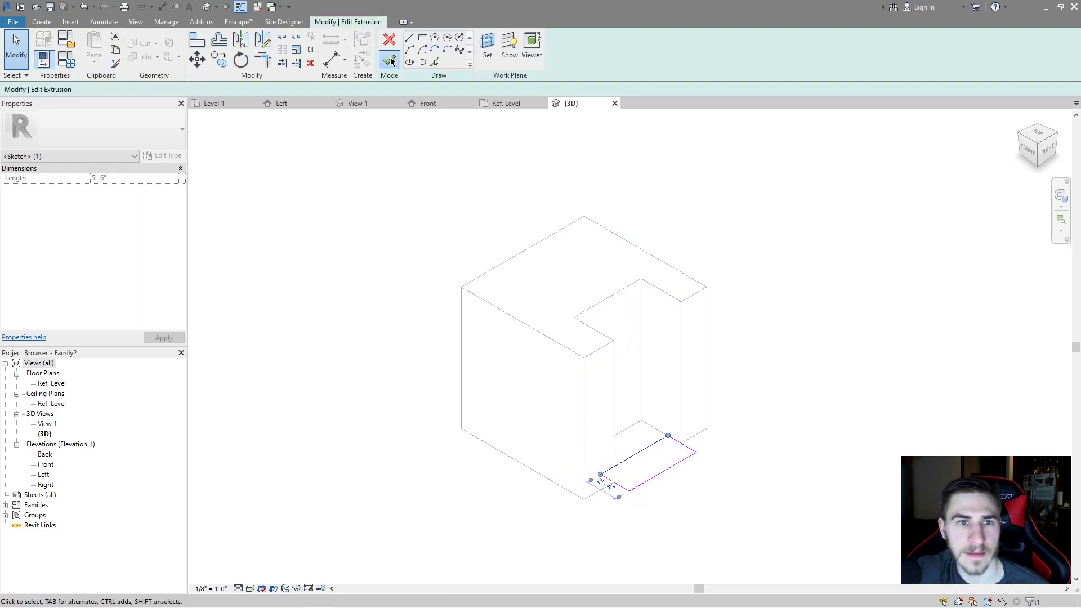
left_click(795, 277)
Lower the void extrusion's top slightly and raise its bottom above the cube's base to form a notch.
key("Tab")
left_click(644, 310)
left_click_drag(652, 248, 649, 272)
left_click_drag(651, 469, 651, 422)
left_click(873, 487)
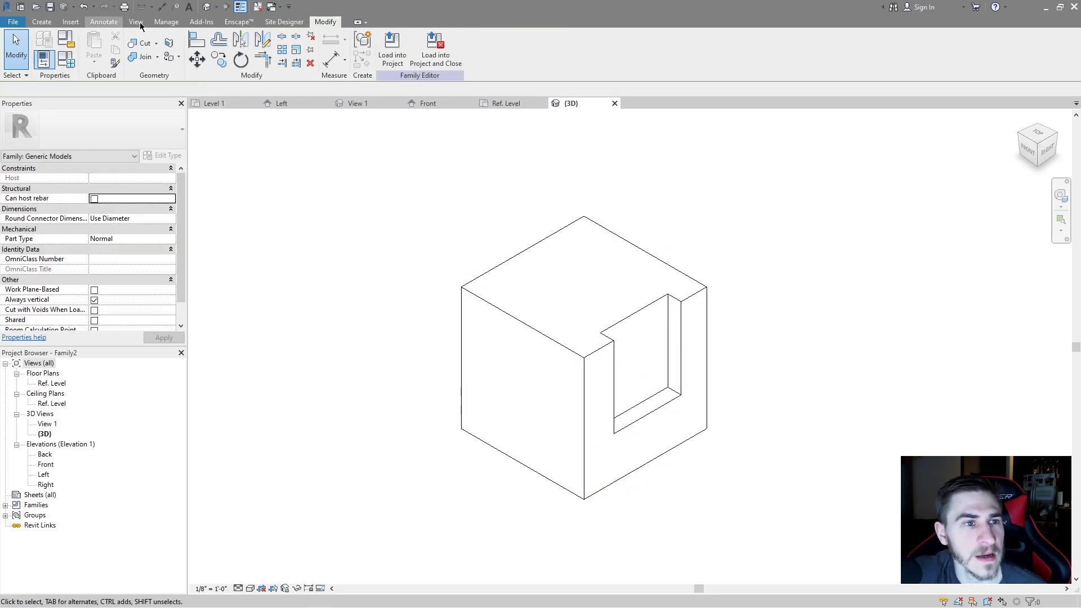
Start a void blend and draw a circular base boundary around the cube's front-left bottom corner.
left_click(42, 21)
left_click(218, 51)
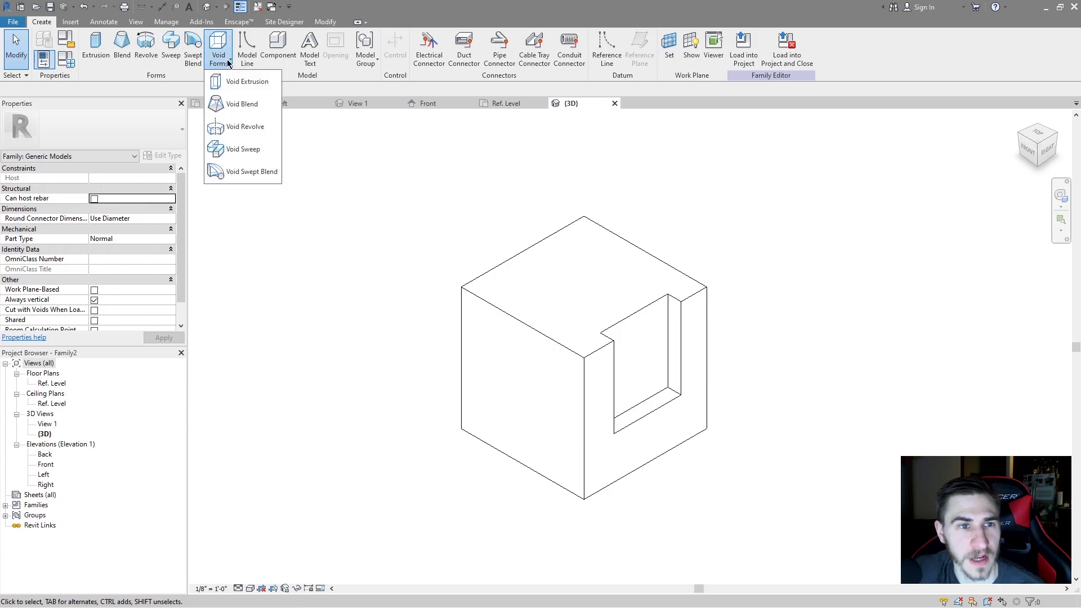
left_click(237, 103)
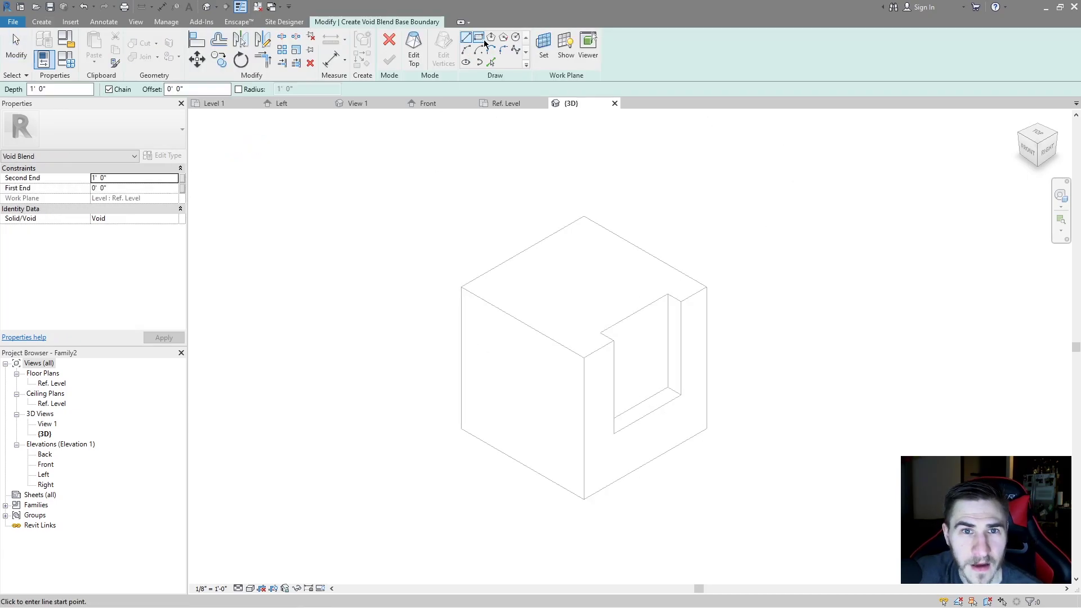
left_click(515, 37)
left_click(454, 430)
left_click(511, 430)
Draw an about 1'-6" by 2'-8" rectangle as the blend's top boundary, finish it, and stretch its height to about 7'-2".
left_click(414, 50)
left_click(479, 38)
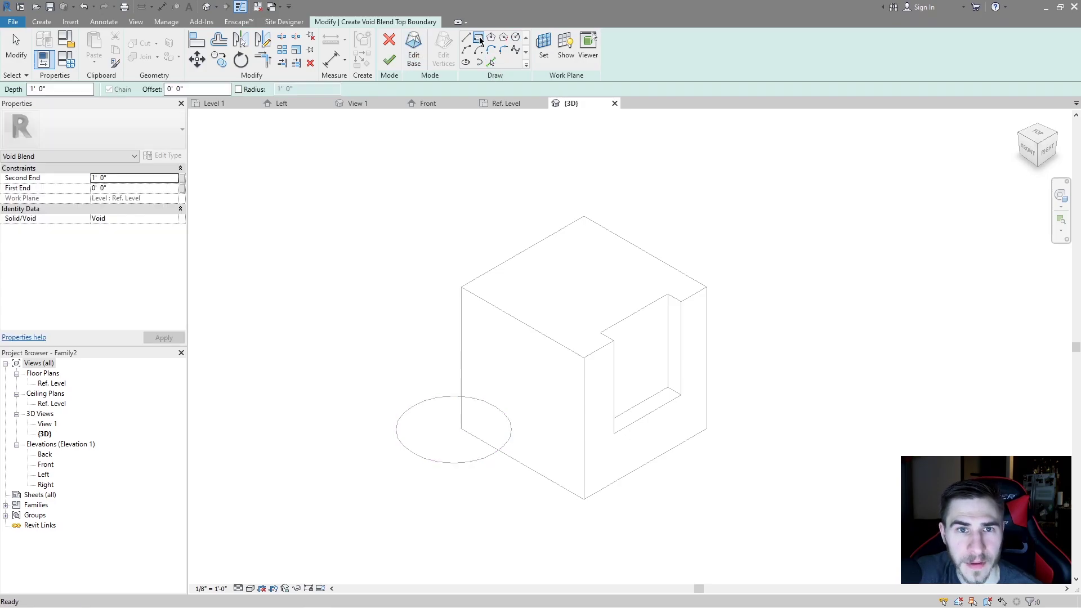
left_click(536, 290)
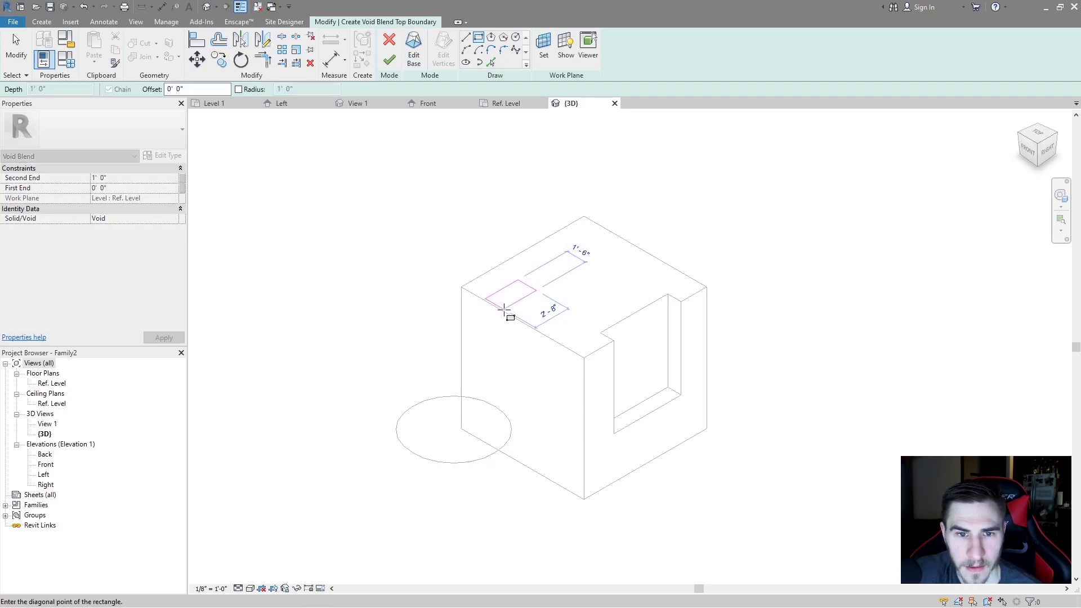
left_click(485, 298)
left_click(389, 59)
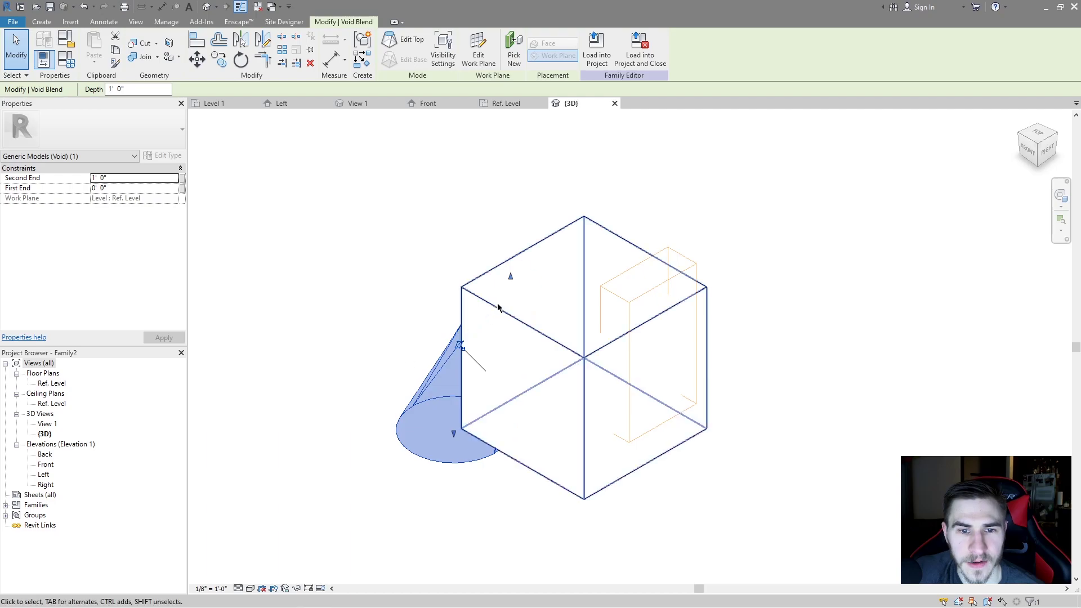
left_click_drag(508, 282, 510, 183)
left_click(791, 195)
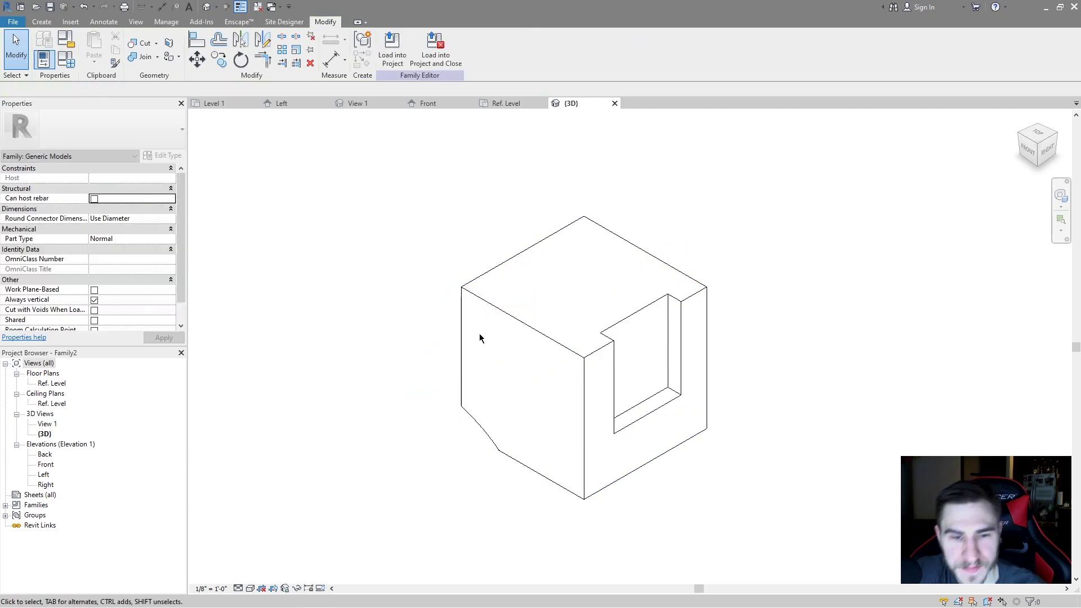
Move the void blend sideways so its circular base straddles the cube's front bottom edge.
left_click(539, 356)
middle_click_drag(538, 356, 583, 287, "shift")
left_click_drag(440, 286, 533, 308)
left_click(794, 501)
middle_click_drag(765, 471, 873, 121, "shift")
Edit the void blend's top boundary, moving the rectangle onto the cube's front-left corner, and finish the sketch.
left_click(573, 363)
middle_click_drag(625, 367, 478, 272, "shift")
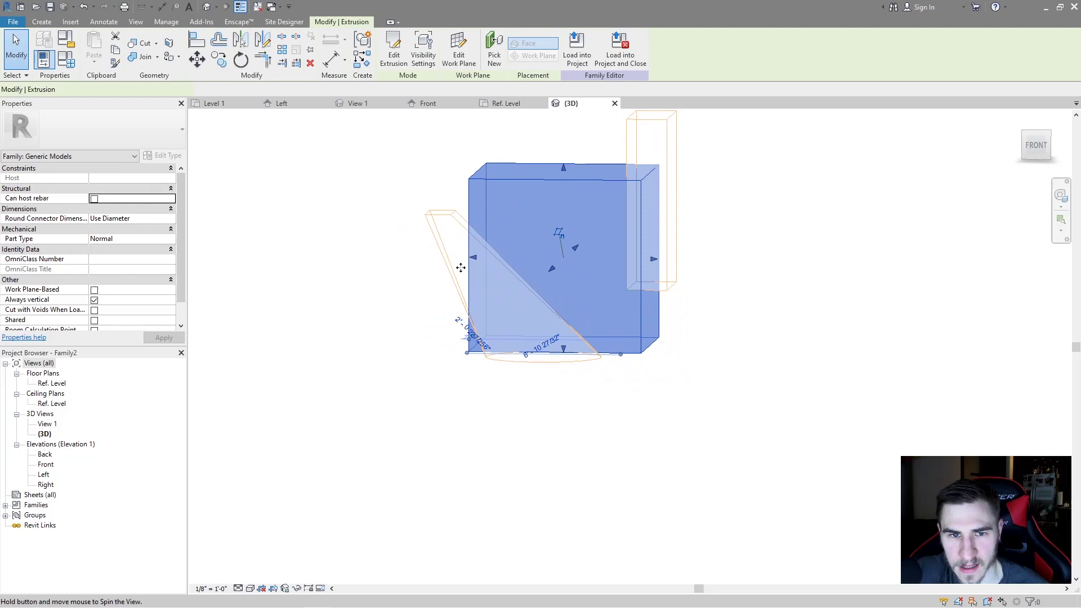
left_click(403, 347)
middle_click_drag(403, 347, 431, 178, "shift")
left_click(530, 350)
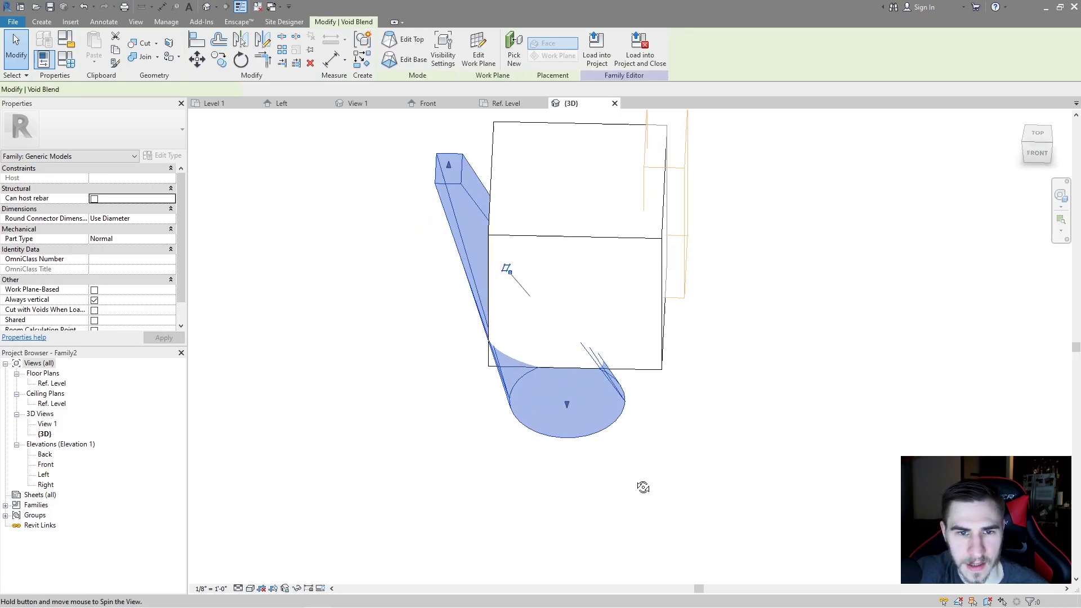
left_click(411, 42)
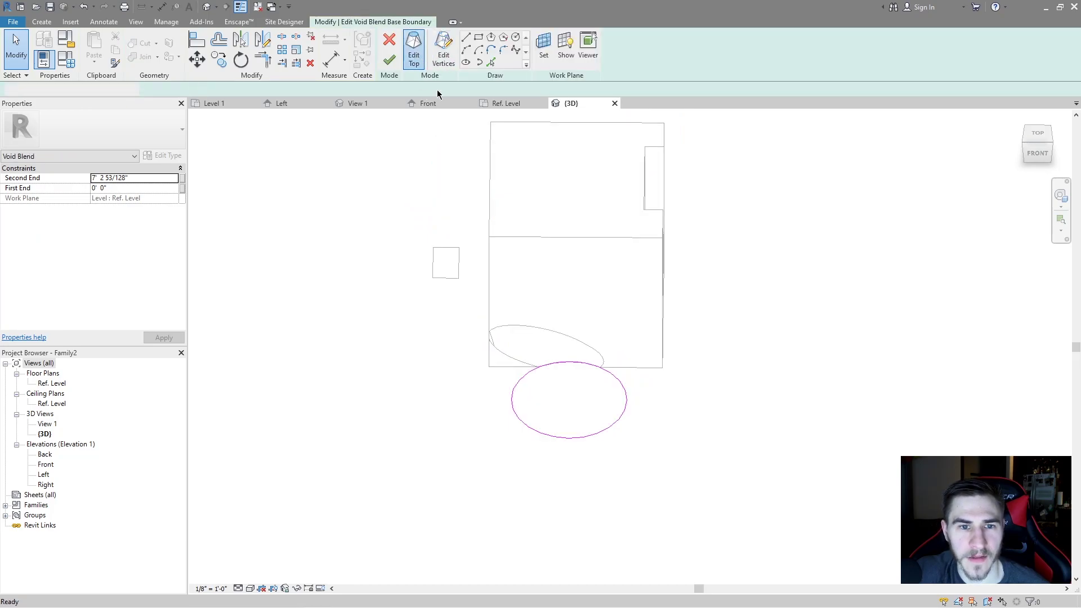
left_click_drag(554, 399, 555, 401)
left_click_drag(449, 277, 492, 340)
mouse_move(492, 340)
middle_mouse_down("shift")
mouse_move(591, 457)
mouse_move(590, 495)
middle_mouse_up("shift")
left_click_drag(472, 316, 481, 332)
left_click(390, 61)
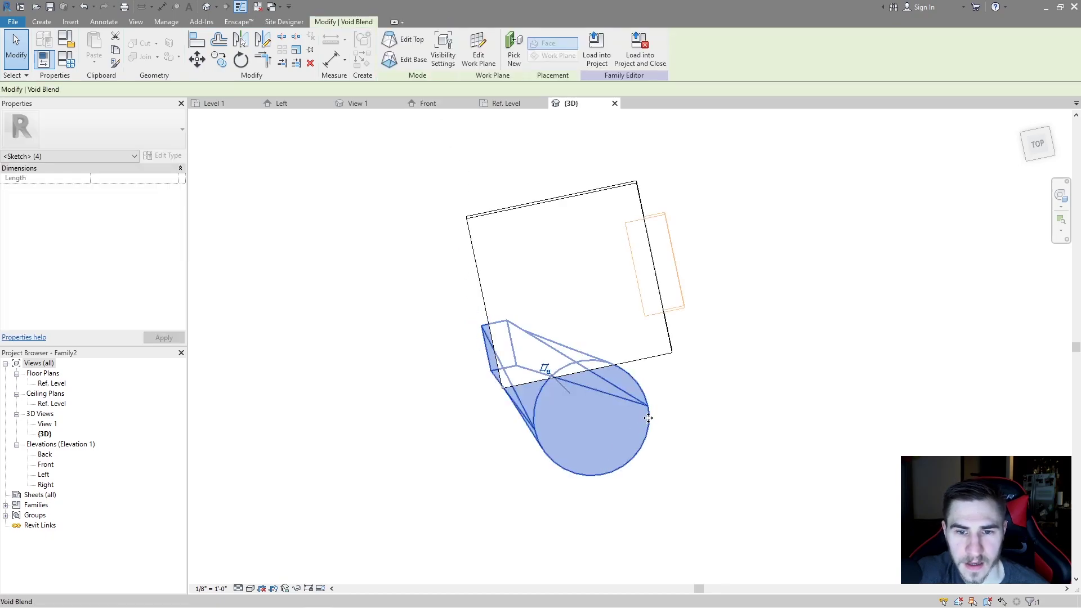
Stretch the void blend's top end upward so it cuts through the cube's top face.
mouse_move(639, 393)
middle_mouse_down("shift")
mouse_move(592, 371)
mouse_move(517, 256)
middle_mouse_up("shift")
left_click_drag(502, 276, 502, 198)
left_click(458, 384)
left_click(458, 388)
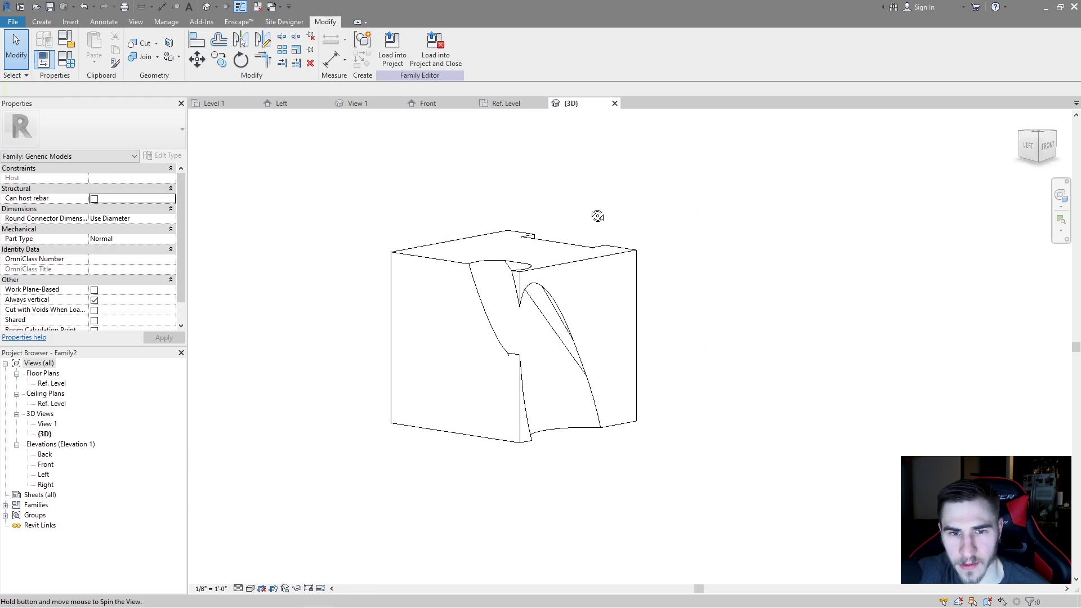
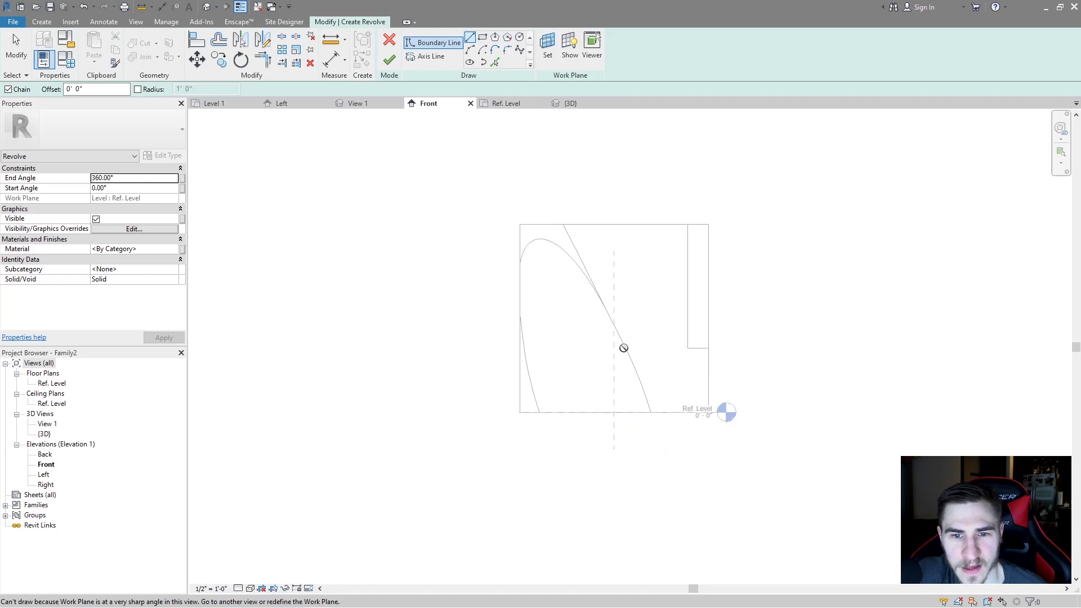
Set the solid revolve's work plane to the Center (Front/Back) reference plane and draw a vertical axis line about 14'-10" long from the reference level.
left_click(428, 56)
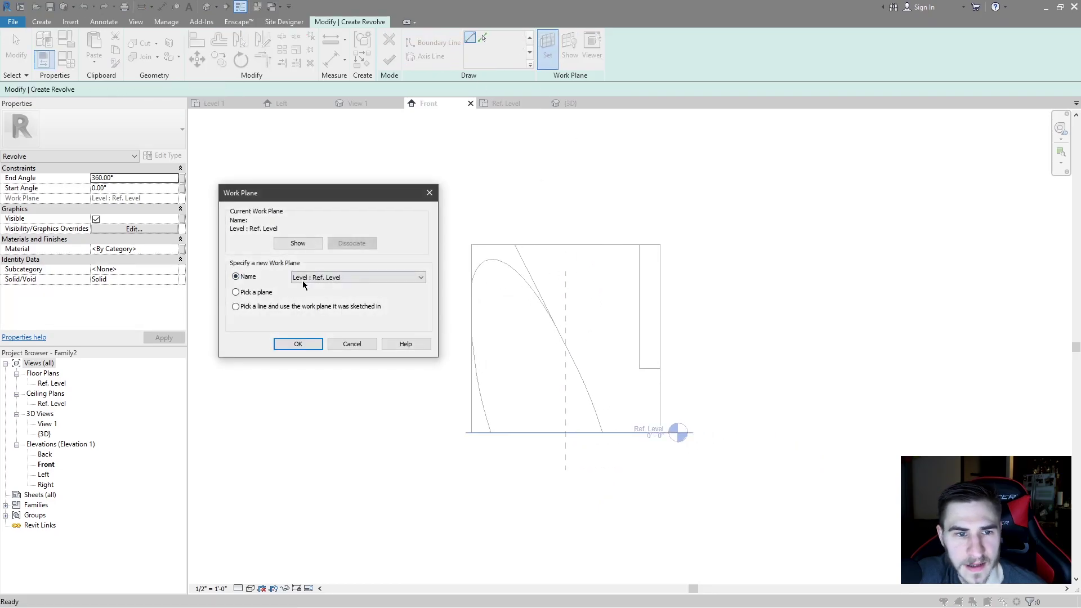
left_click(338, 277)
left_click(326, 298)
left_click(298, 344)
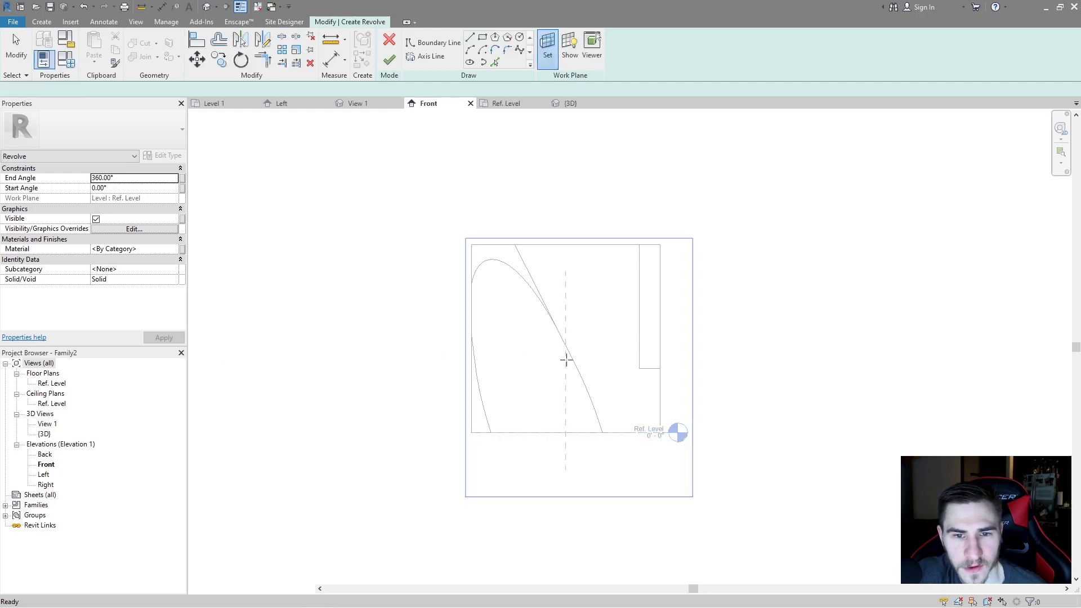
left_click(427, 57)
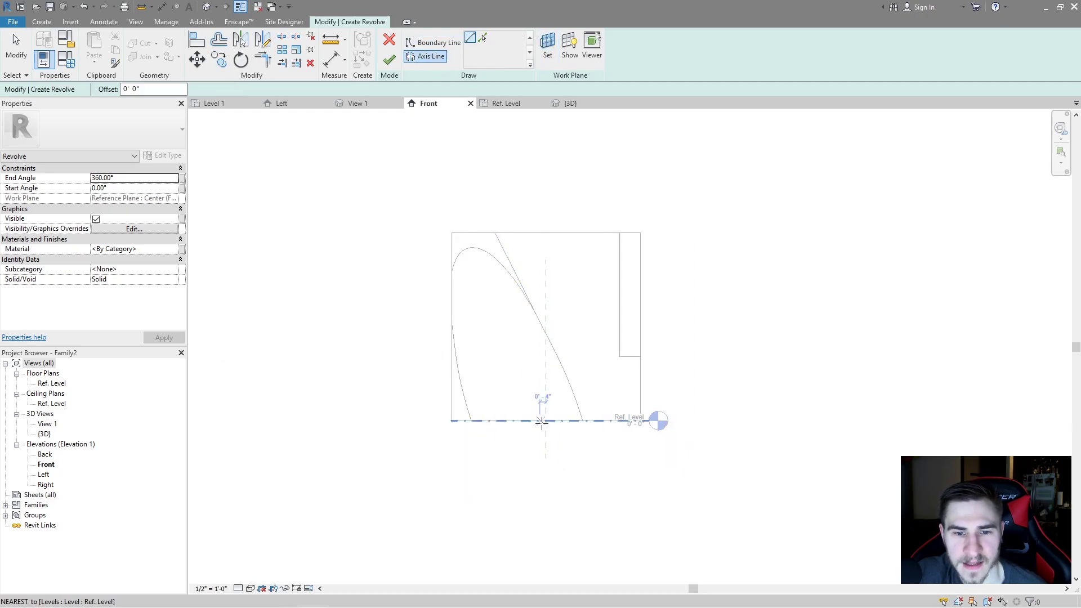
left_click(602, 420)
left_click(602, 142)
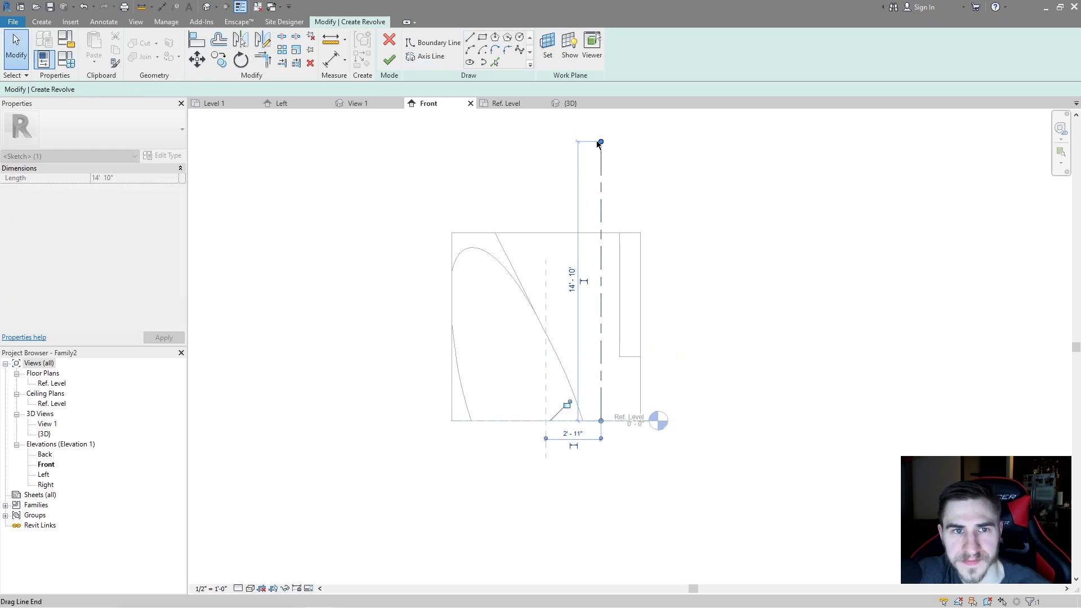
Sketch a closed four-sided boundary with one corner on the axis, beside the cube's upper right corner, and finish the solid revolve.
left_click(452, 42)
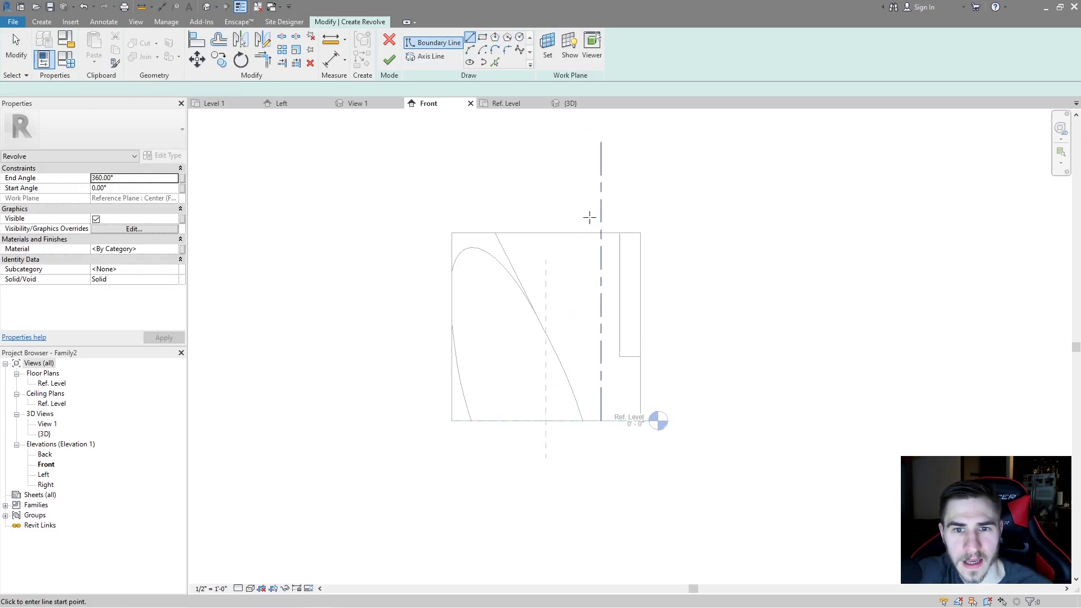
left_click(654, 178)
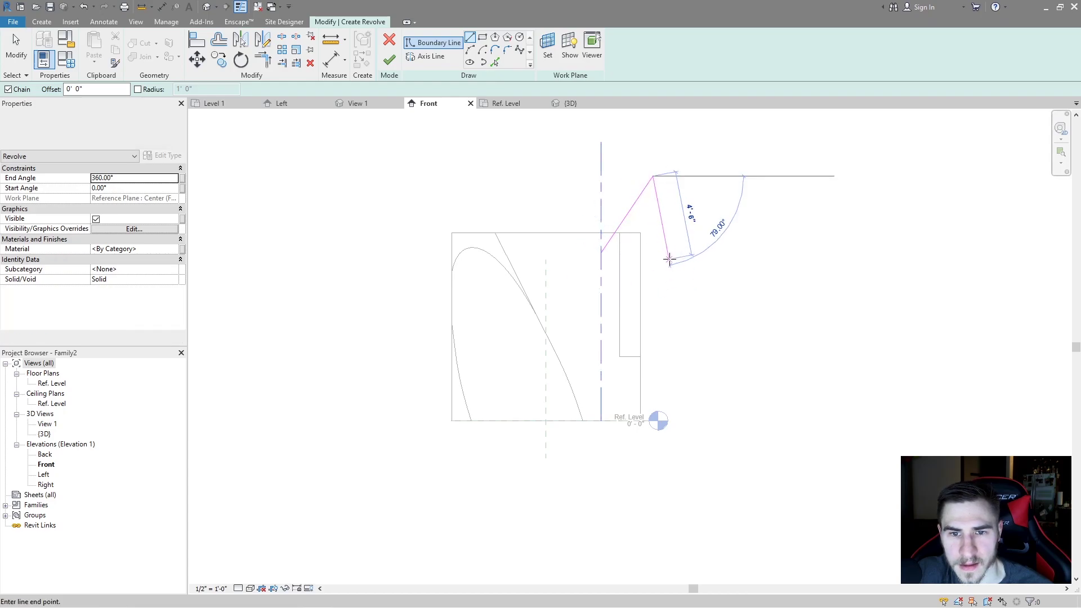
left_click(669, 259)
left_click(614, 314)
left_click(601, 252)
left_click(389, 60)
Try moving the solid revolve in the 3D view, and delete it.
middle_click_drag(725, 215, 696, 301)
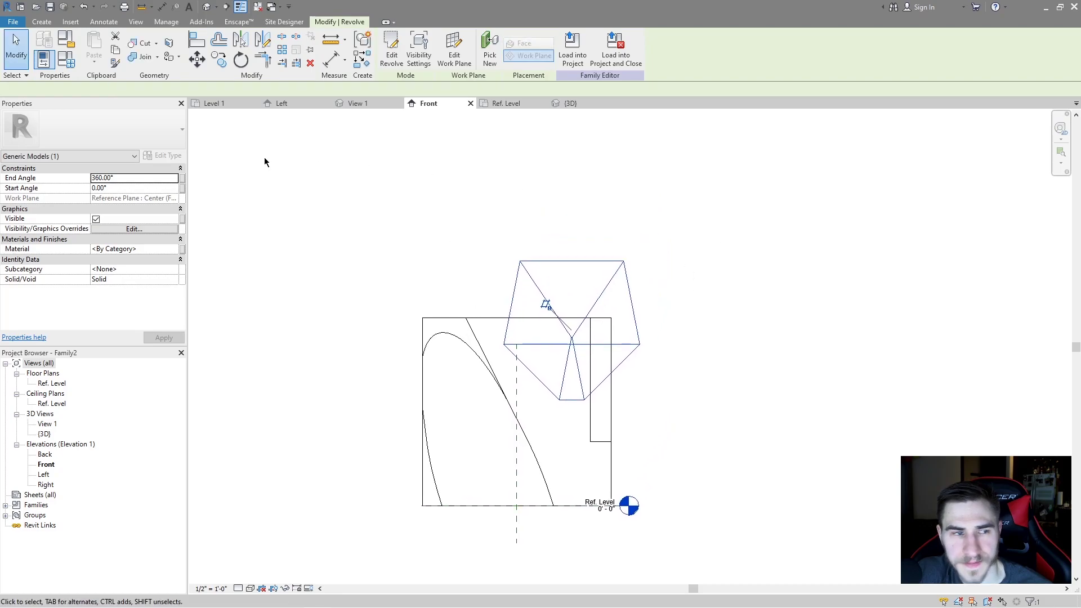
left_click(569, 103)
middle_click_drag(678, 234, 683, 294, "shift")
left_click_drag(691, 286, 686, 242)
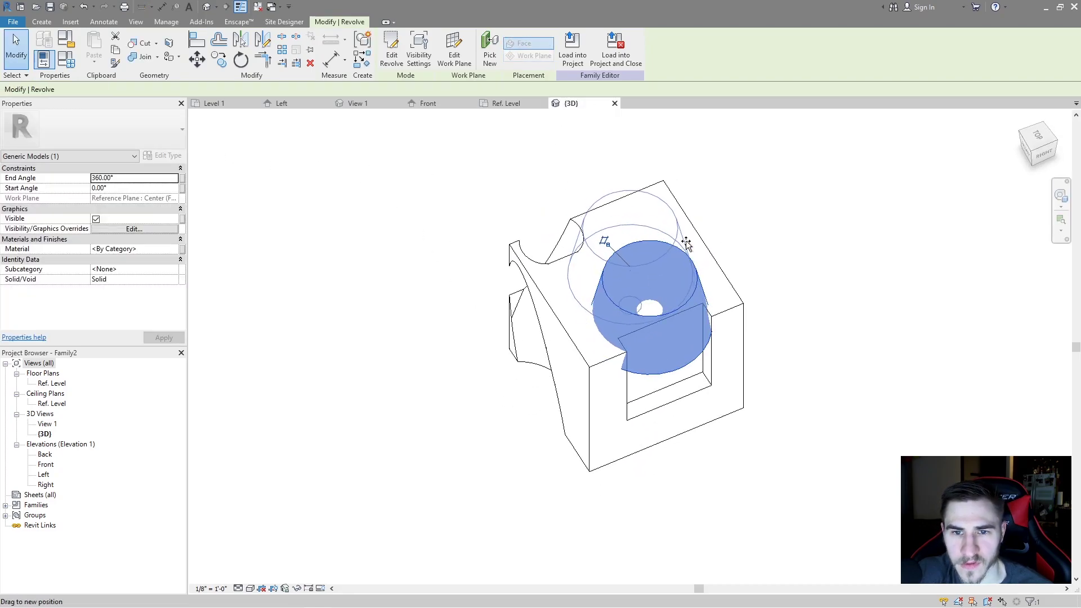
left_click(796, 245)
middle_click_drag(796, 245, 724, 231, "shift")
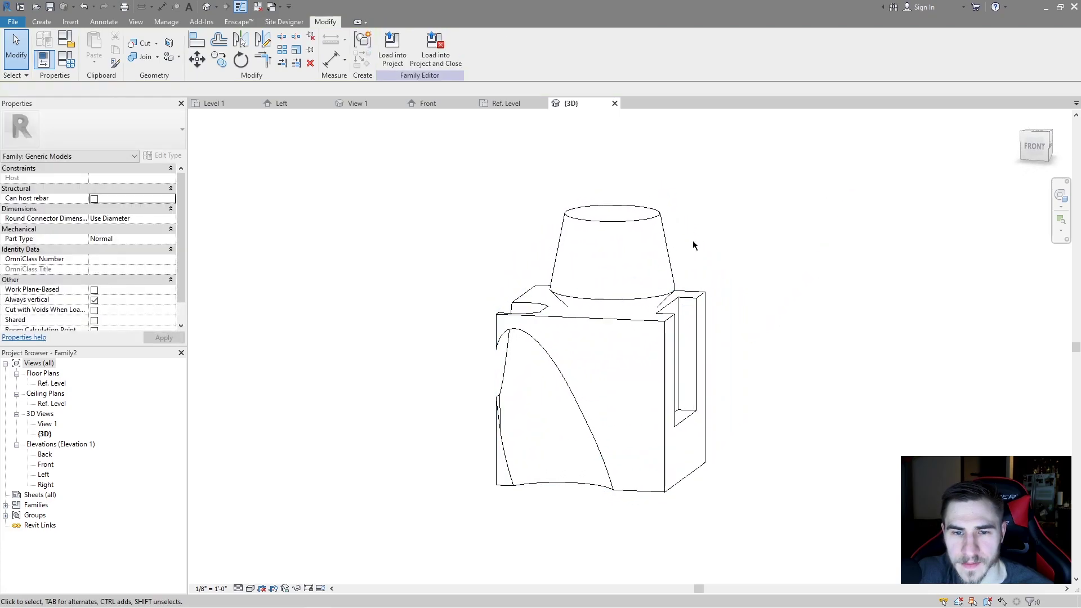
left_click(612, 302)
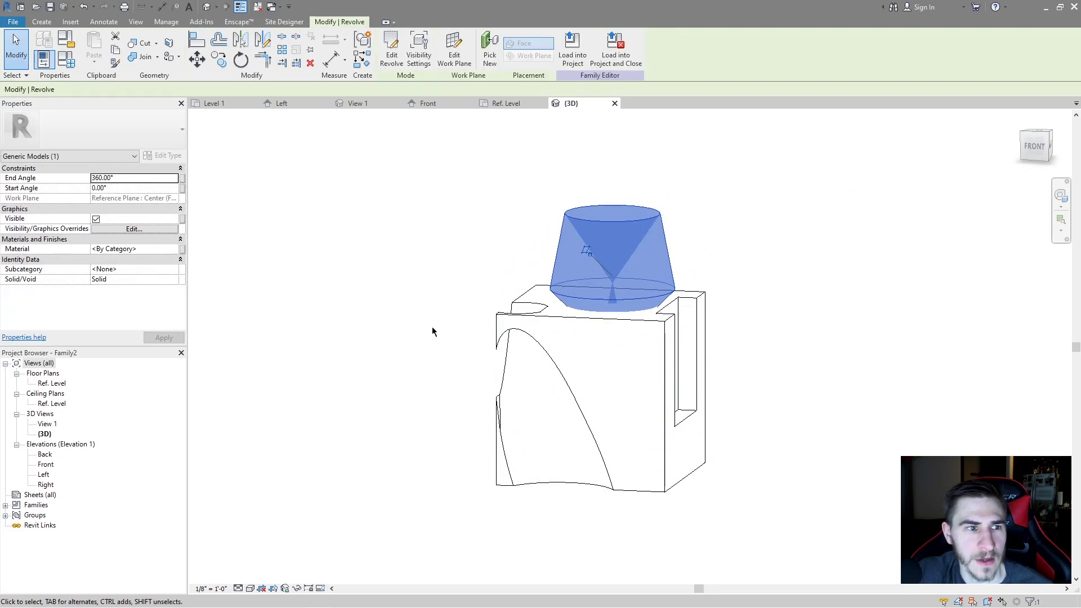
key("Delete")
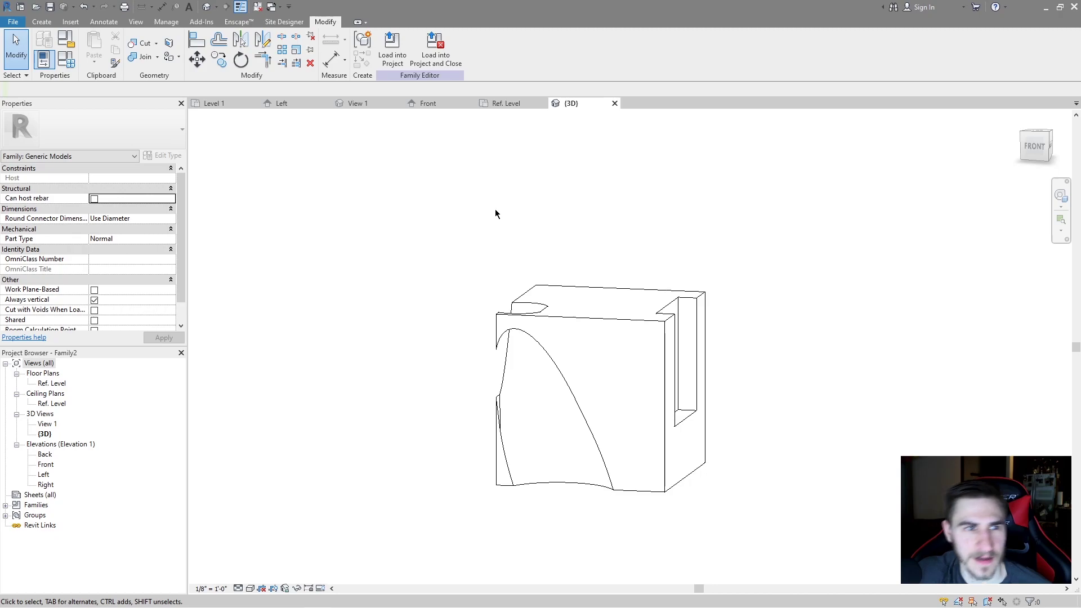
Start a void revolve in the Front view with the Center (Front/Back) reference plane as its work plane.
left_click(42, 21)
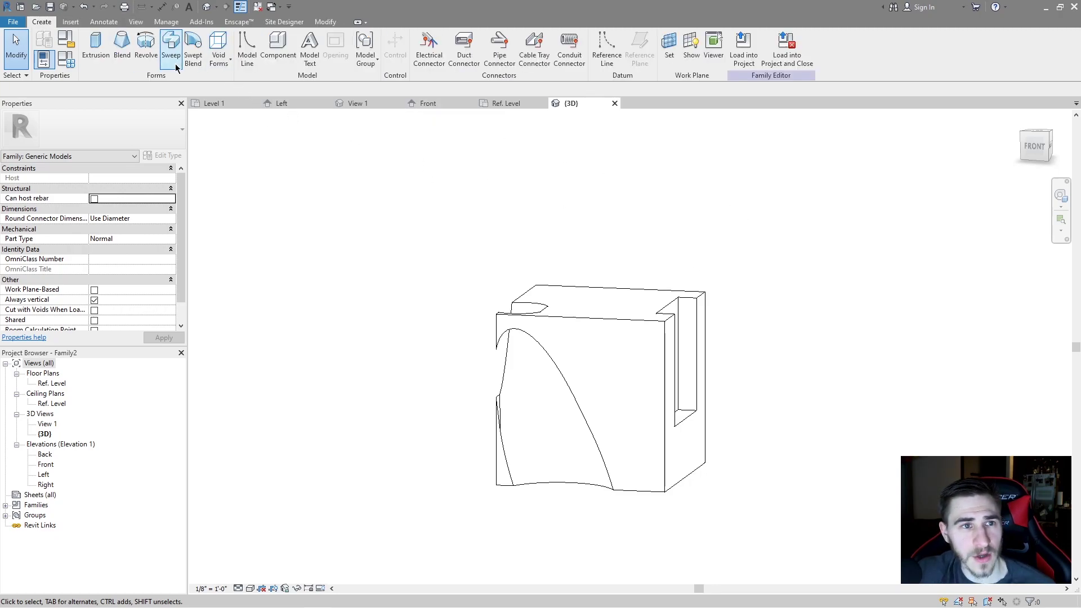
left_click(219, 49)
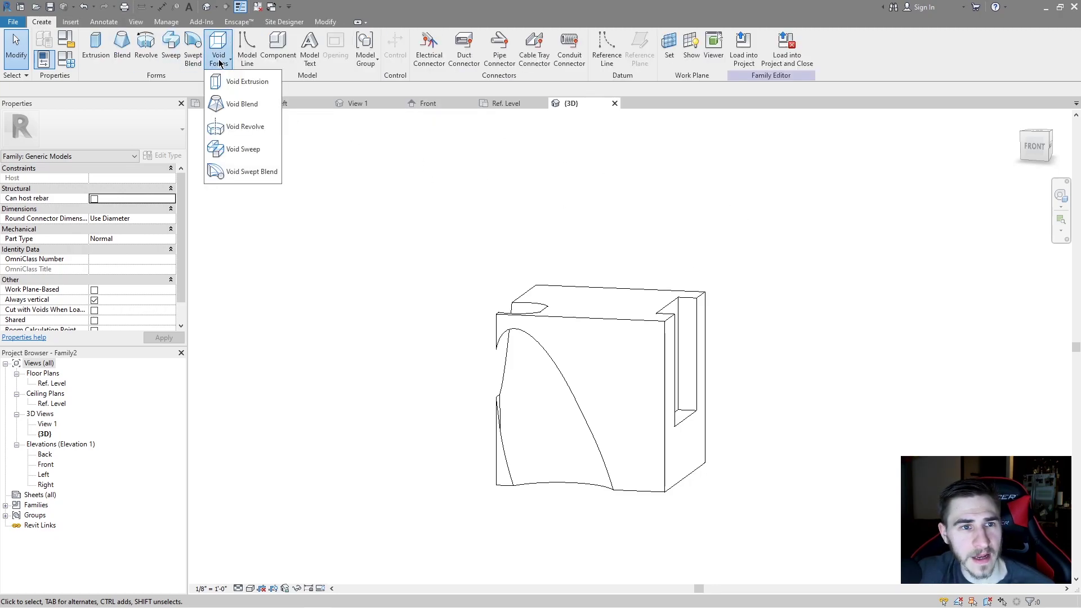
left_click(262, 127)
left_click(428, 105)
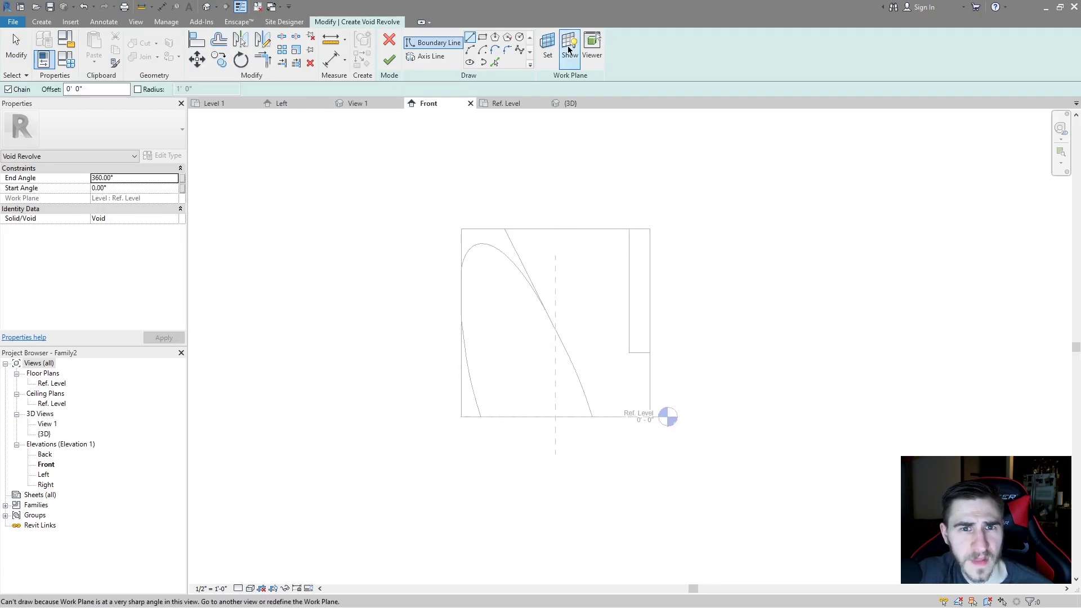
left_click(547, 45)
left_click(312, 278)
left_click(344, 295)
left_click(315, 343)
Draw a vertical axis line about 5'-3" long crossing the cube's top edge, to the right of the center plane.
left_click(434, 58)
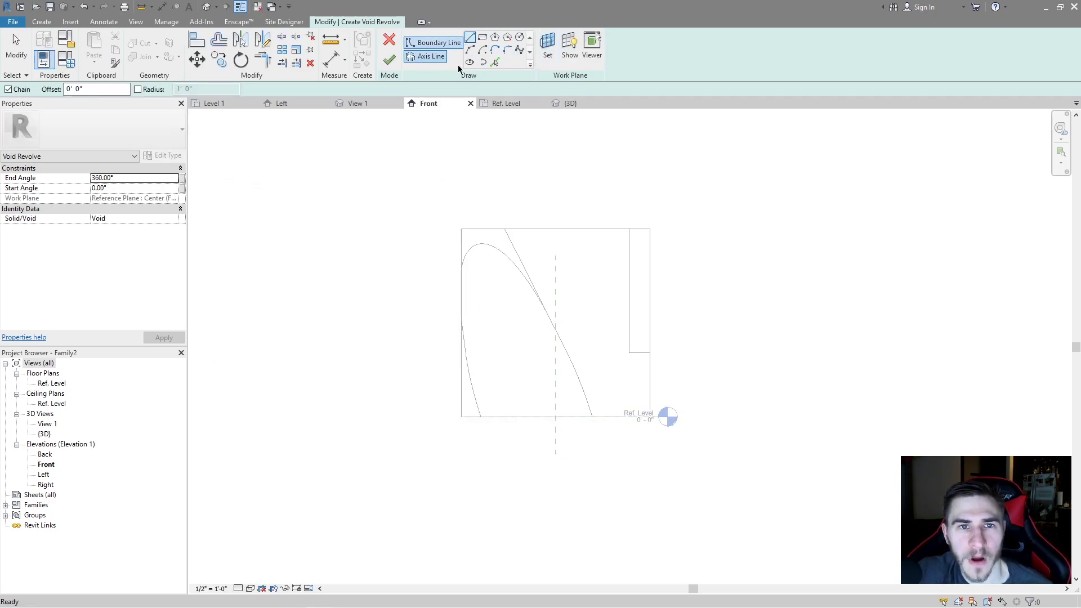
left_click(593, 197)
left_click(593, 295)
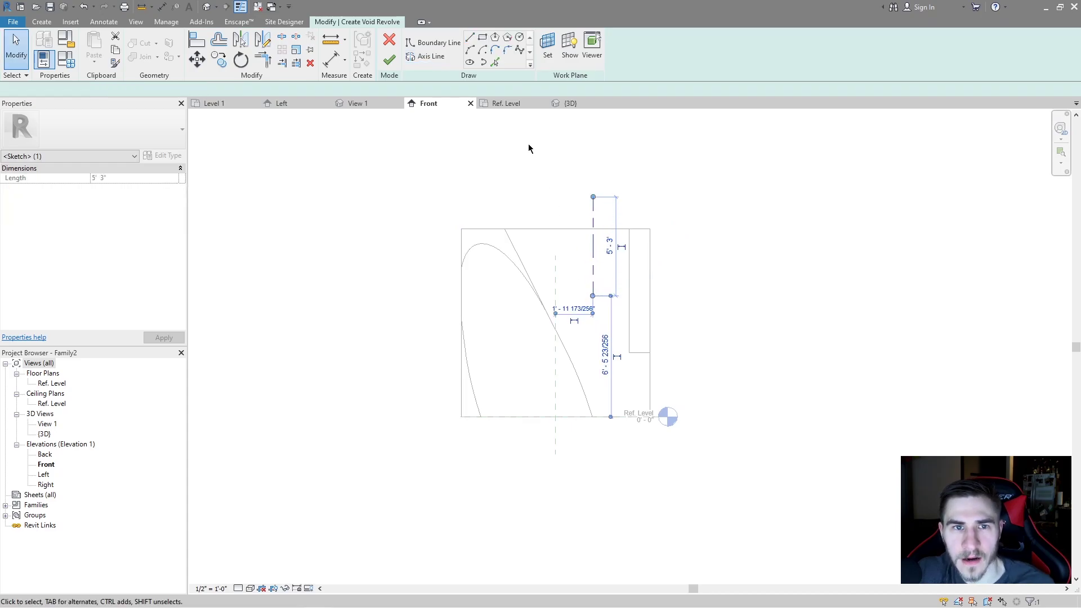
left_click(535, 164)
Sketch a closed four-sided boundary from the axis with a vertical outer side about 4'-0" long, and finish the void revolve.
left_click(456, 44)
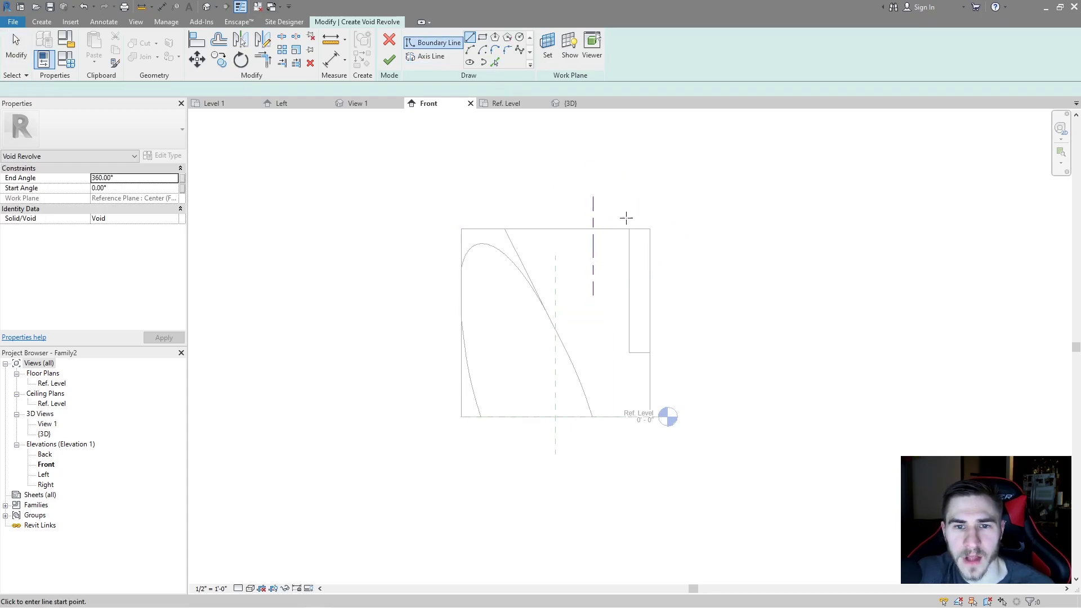
left_click(676, 176)
left_click(676, 251)
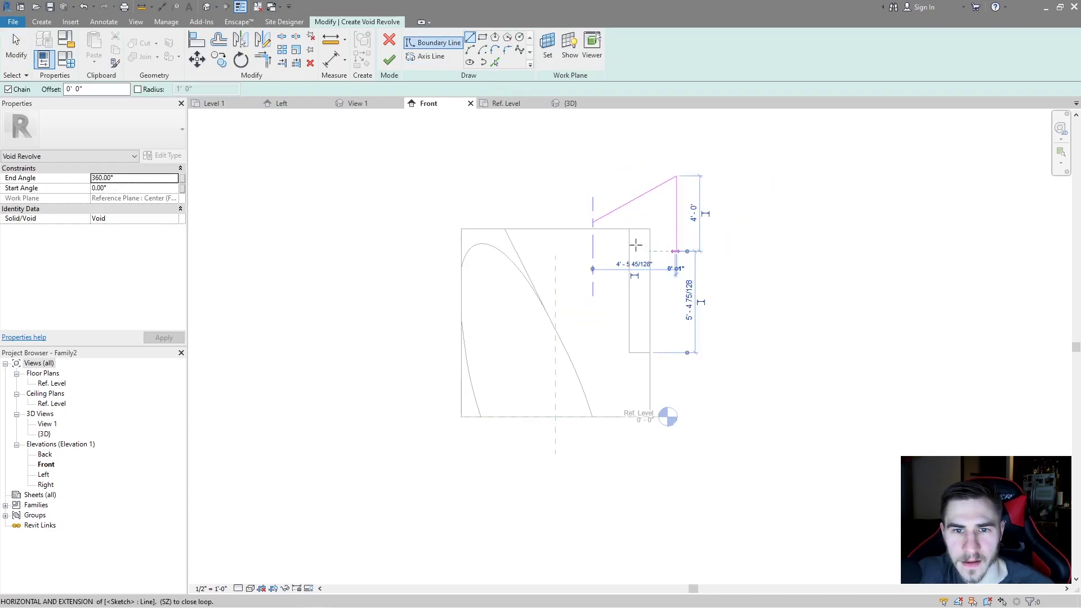
left_click(609, 251)
left_click(595, 225)
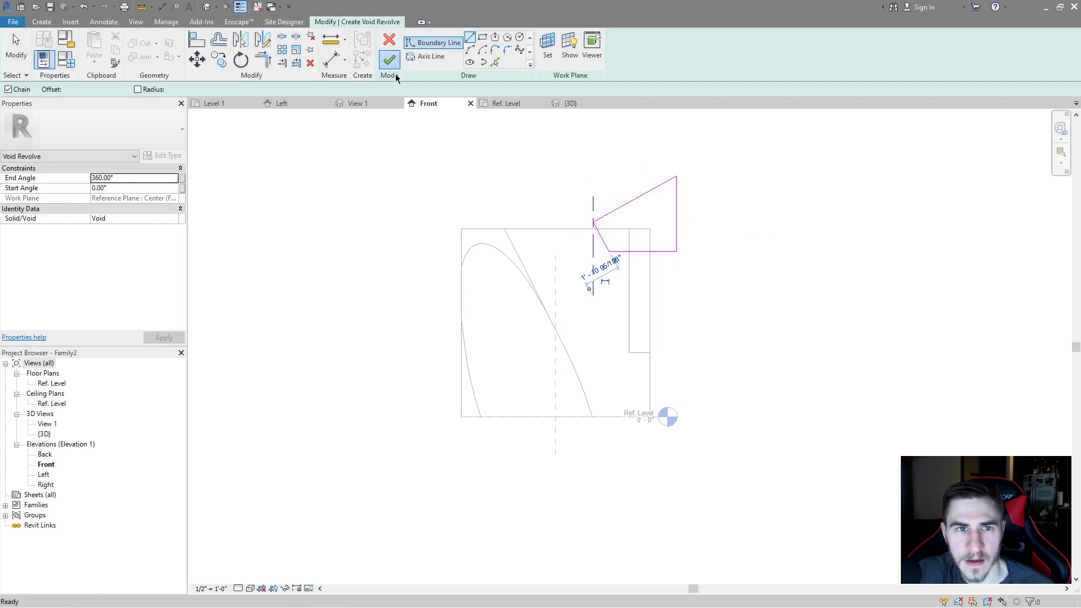
left_click(391, 67)
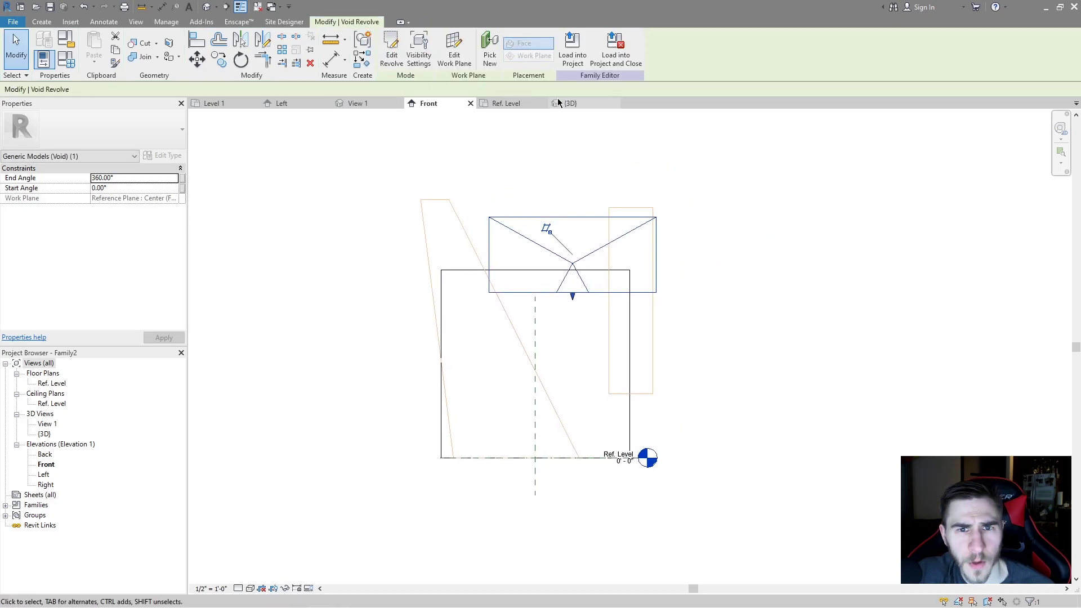
Move the void revolve clear above the cube's top face in the 3D view.
middle_click_drag(609, 254, 519, 351, "shift")
left_click_drag(699, 274, 805, 290)
left_click(805, 290)
middle_click_drag(805, 290, 917, 132, "shift")
middle_click_drag(711, 248, 637, 321, "shift")
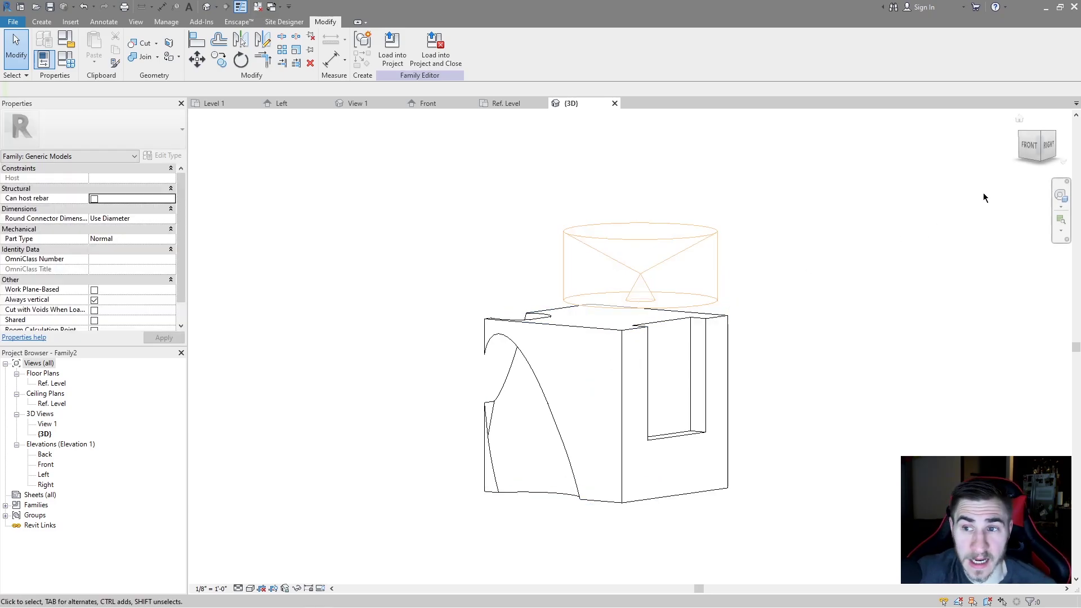
Lower the void revolve into the cube so it cuts a circular recess with a central cone into the top face.
left_click(1043, 145)
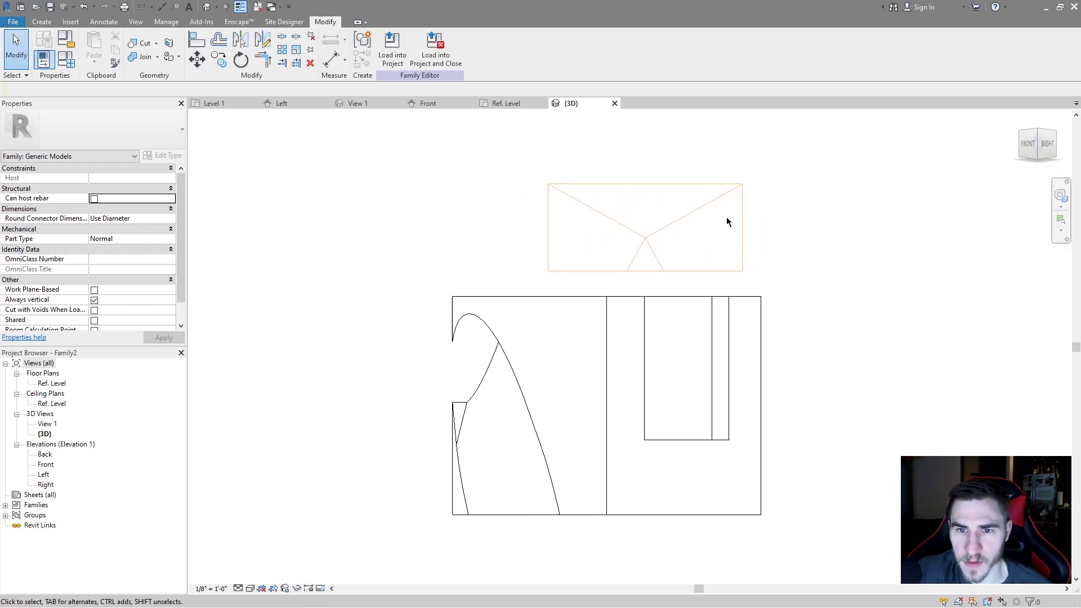
left_click(751, 242)
left_click_drag(751, 241, 707, 242)
left_click(834, 262)
middle_click_drag(794, 258, 793, 313, "shift")
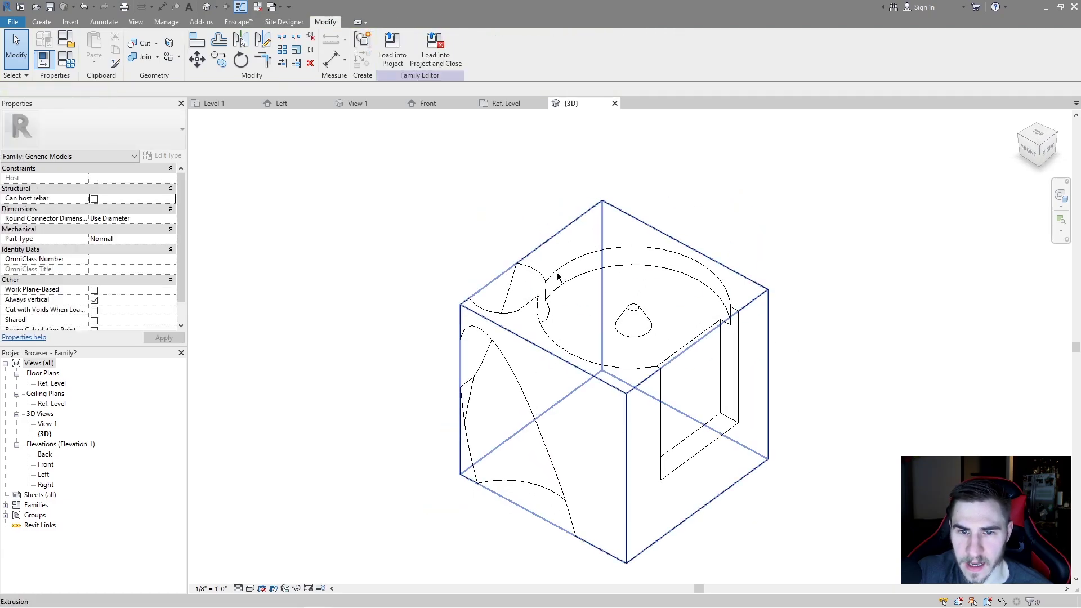
left_click(637, 304)
scroll(700, 338, "down", 1)
middle_click_drag(700, 337, 756, 294, "shift")
left_click(836, 259)
middle_click_drag(836, 287, 530, 236, "shift")
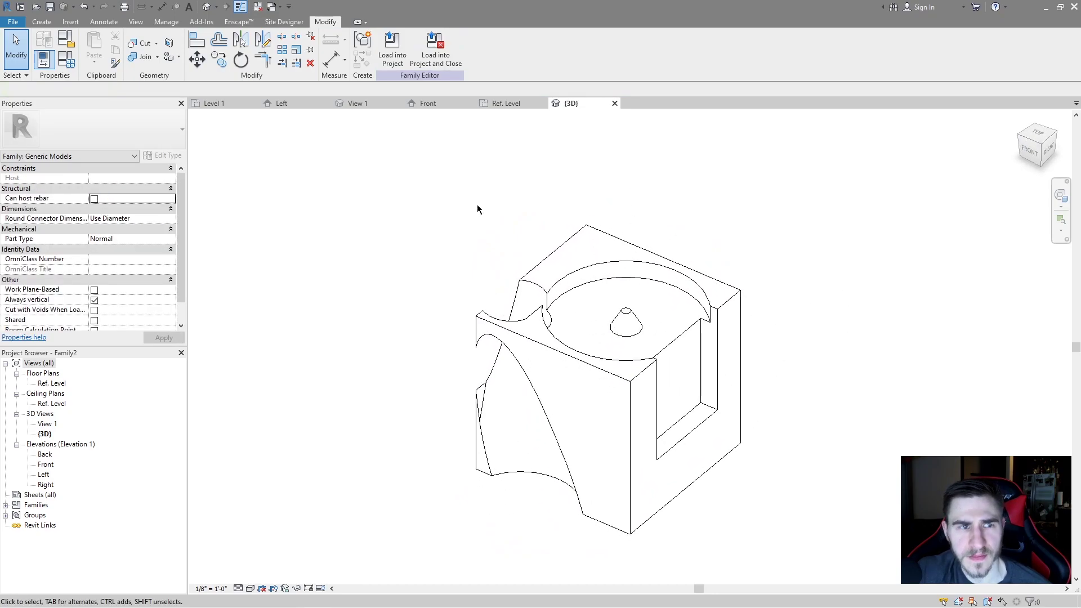
Start a void sweep in the Front view, sketch a four-segment zigzag path passing through the cube from lower right to upper left, and finish the path.
left_click(40, 25)
left_click(231, 63)
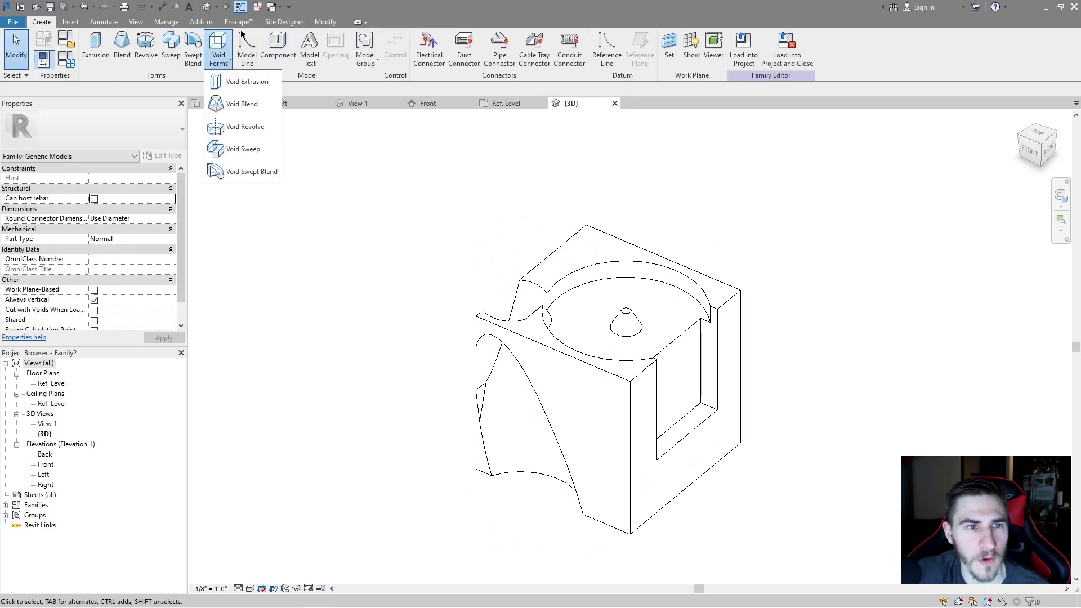
left_click(233, 149)
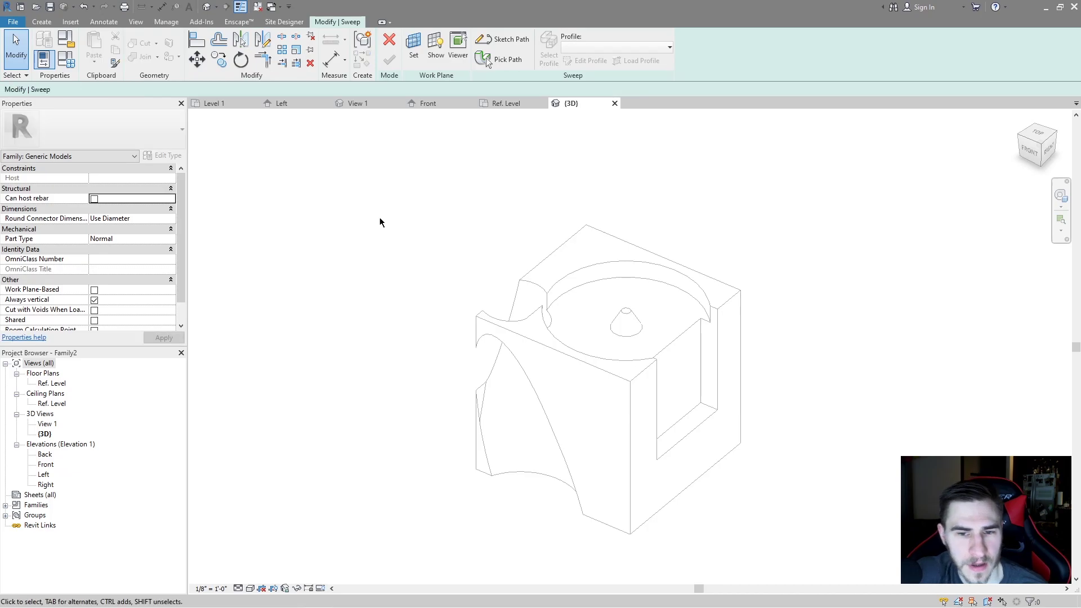
left_click(452, 106)
left_click(510, 39)
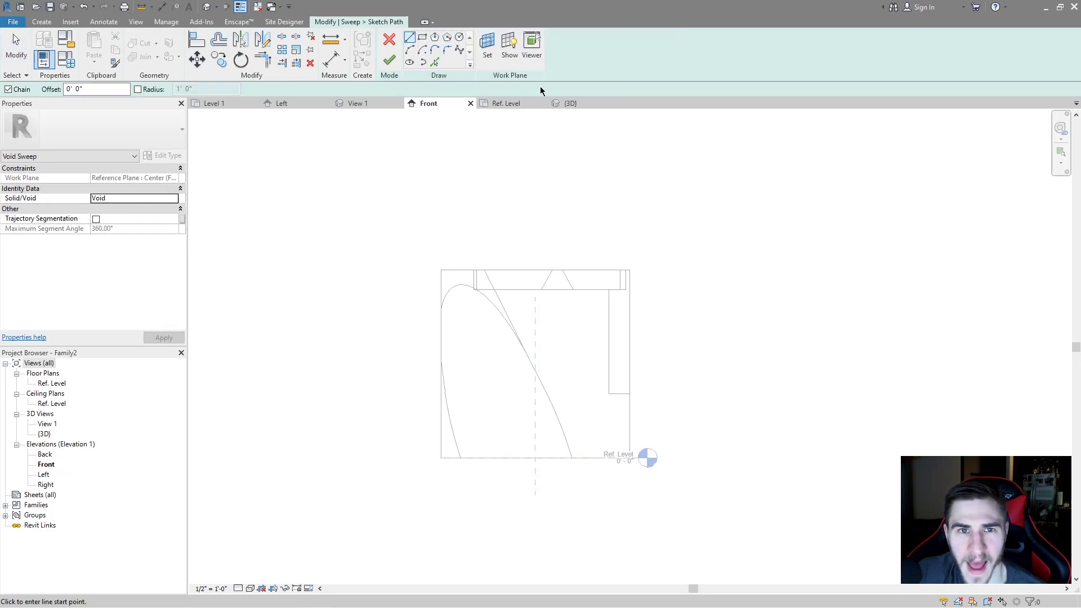
left_click(874, 535)
left_click(757, 378)
left_click(588, 409)
left_click(219, 215)
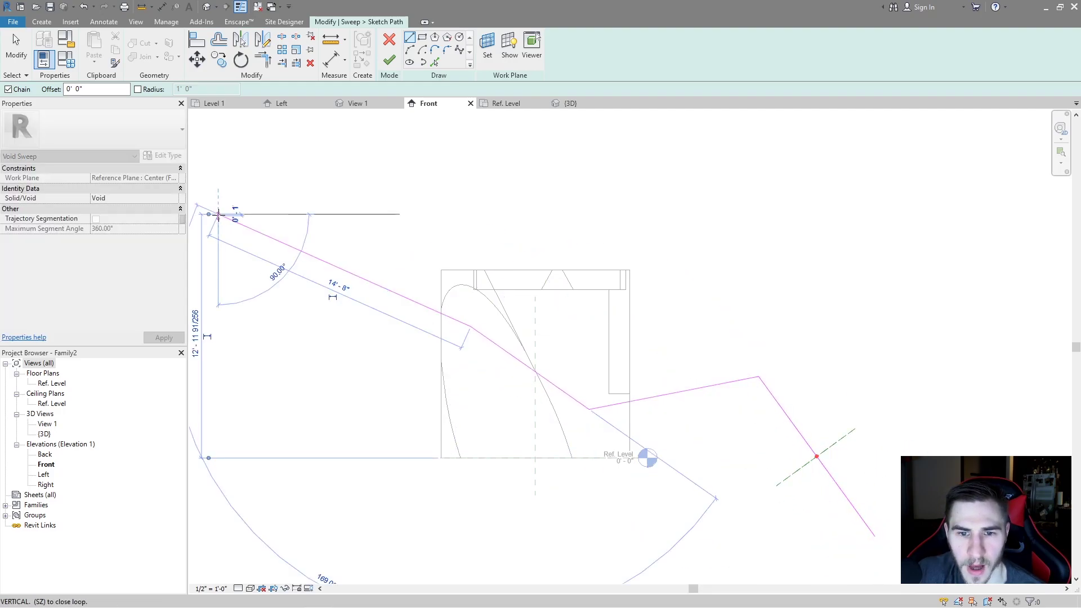
key("Escape")
left_click(389, 60)
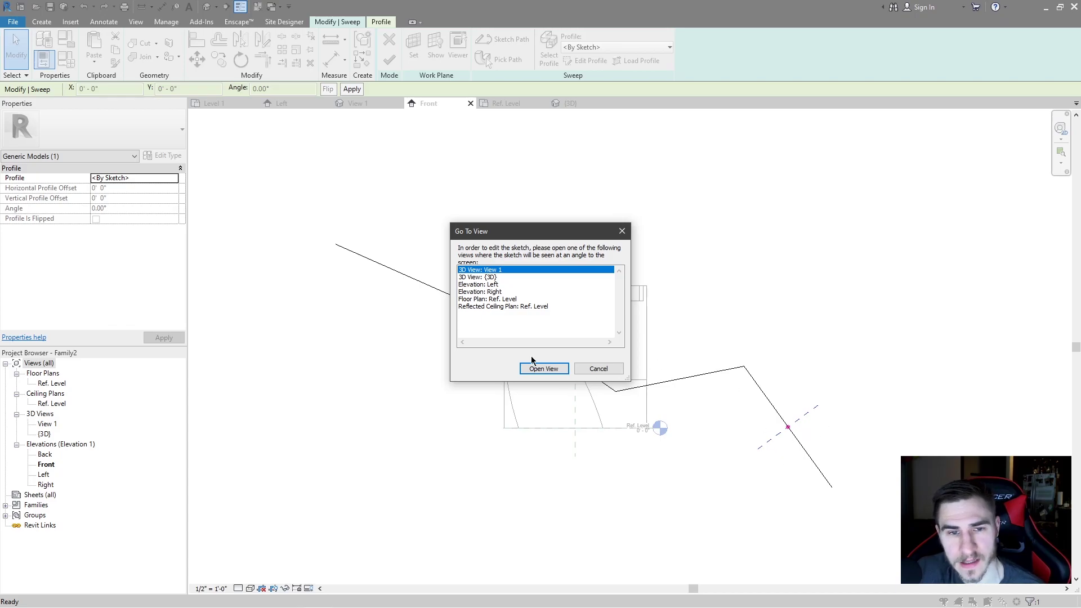
Draw a six-sided polygon profile centered on the sweep path in the {3D} view and finish the profile sketch.
left_click(468, 277)
left_click(541, 369)
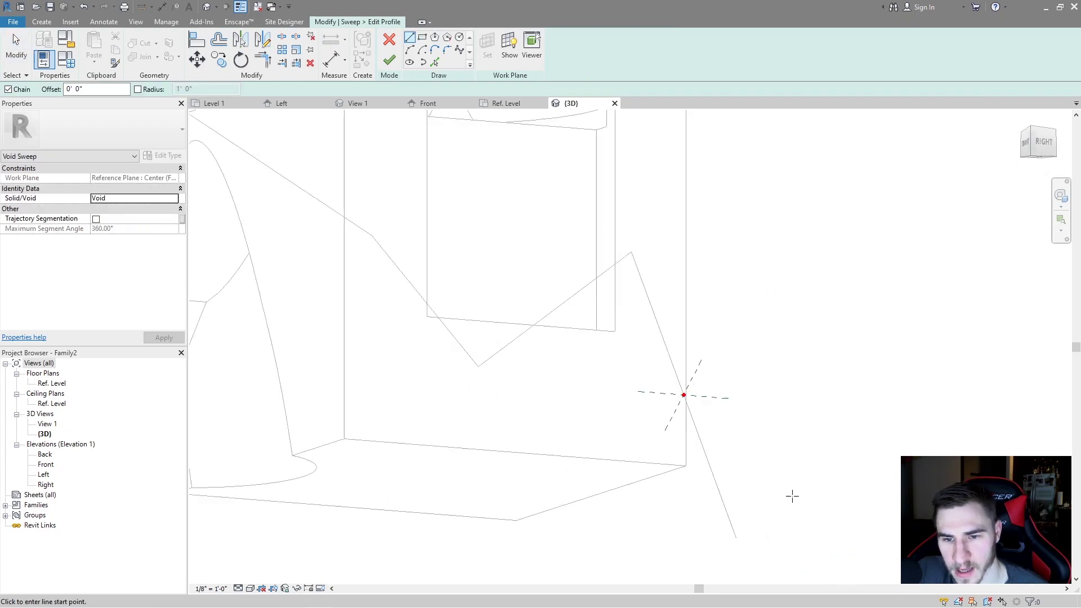
left_click(681, 396)
left_click(686, 365)
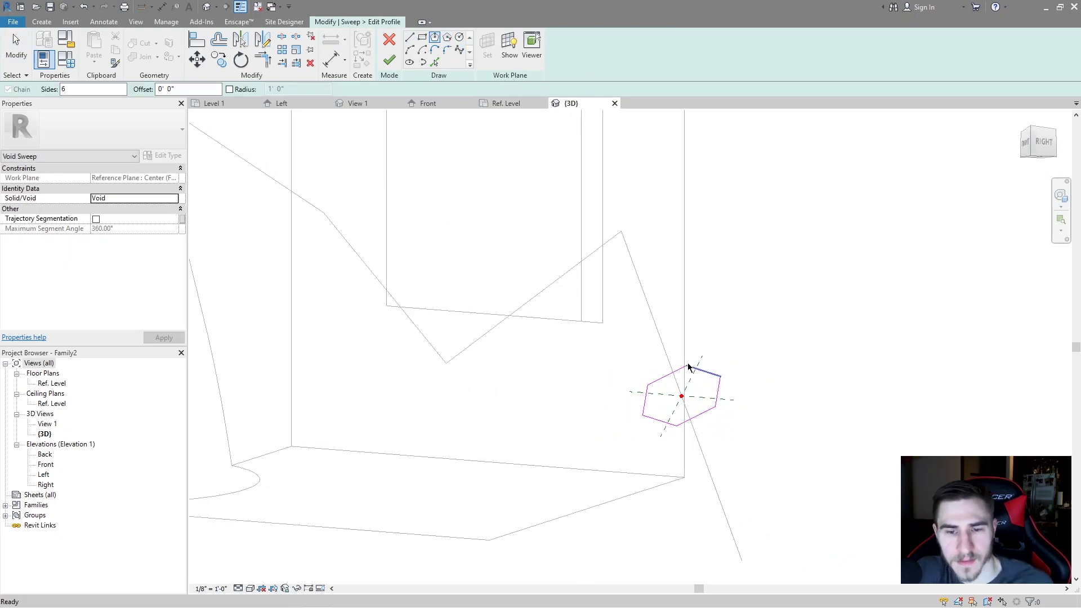
scroll(687, 366, "down", 4)
left_click(389, 61)
Finish the void sweep so it cuts the cube, and inspect the cut from several angles.
middle_click_drag(560, 415, 802, 338, "shift")
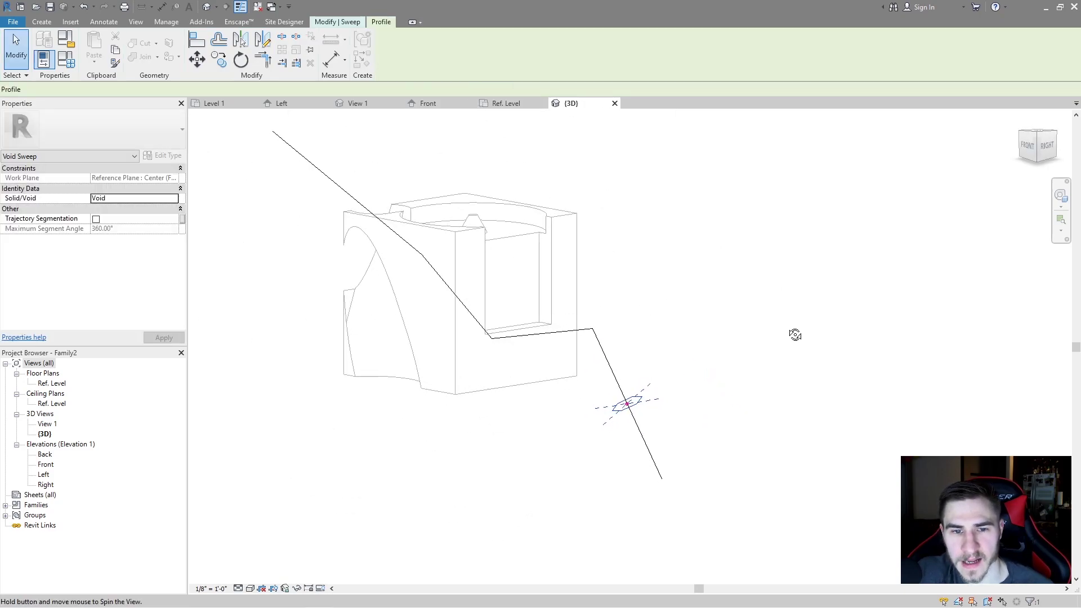
left_click(389, 61)
middle_click_drag(725, 287, 501, 285, "shift")
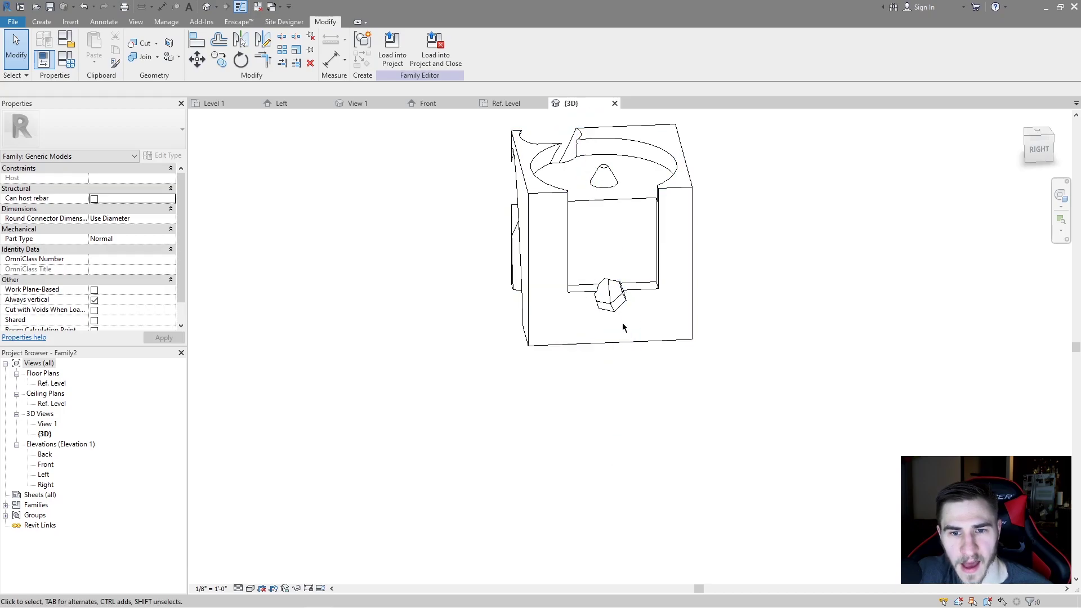
left_click(607, 304)
middle_click_drag(607, 304, 816, 382, "shift")
key("Escape")
middle_click_drag(552, 280, 461, 304, "shift")
Start a void swept blend, open the Left elevation view and begin sketching its path.
left_click(41, 21)
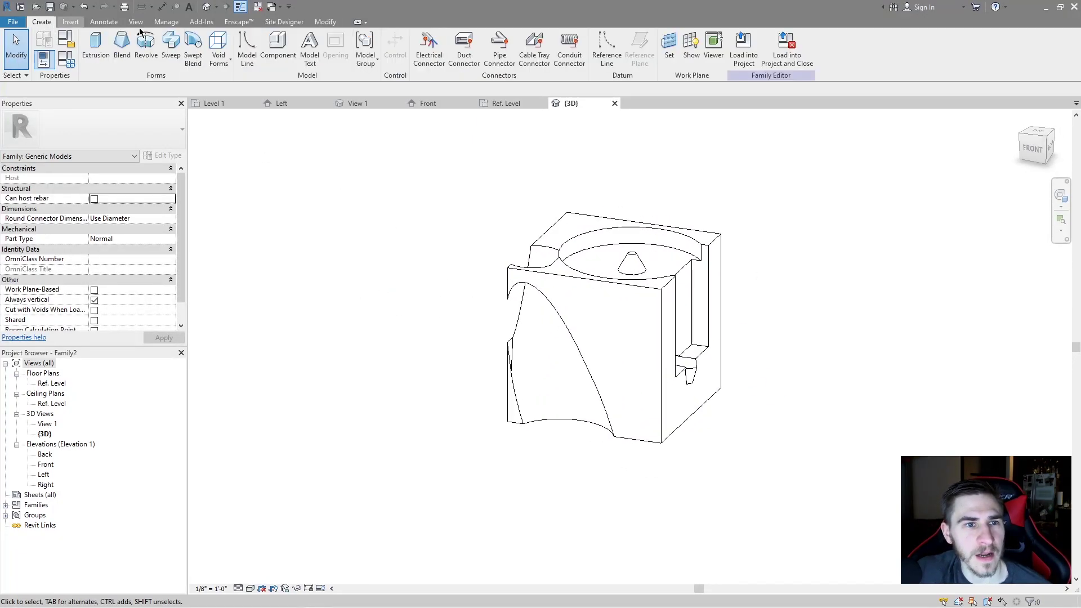
left_click(230, 63)
left_click(233, 174)
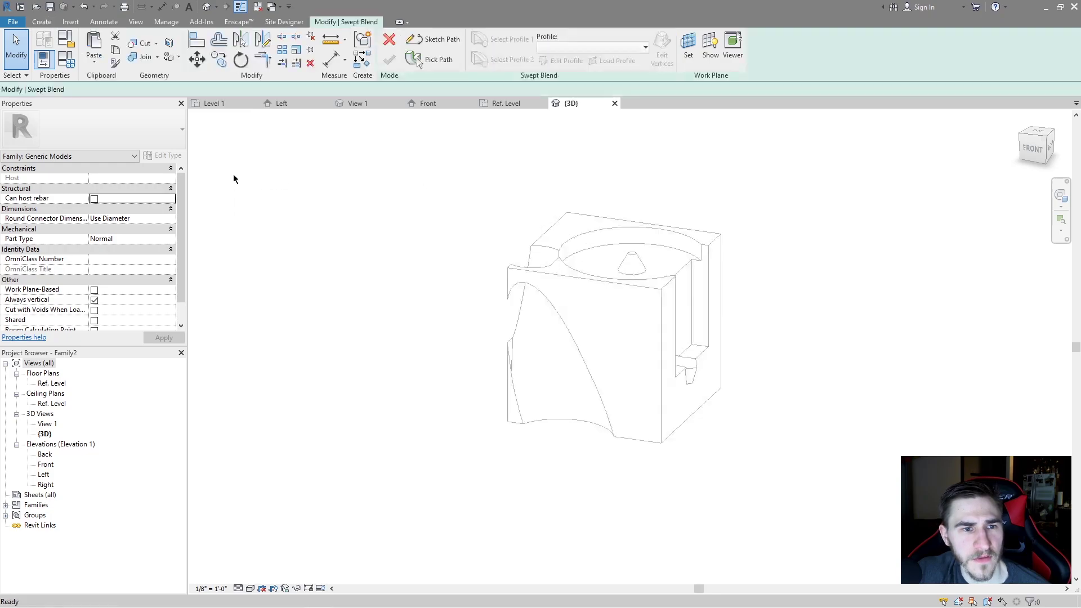
middle_click_drag(673, 305, 588, 75, "shift")
middle_click_drag(270, 340, 360, 331, "shift")
double_click(45, 474)
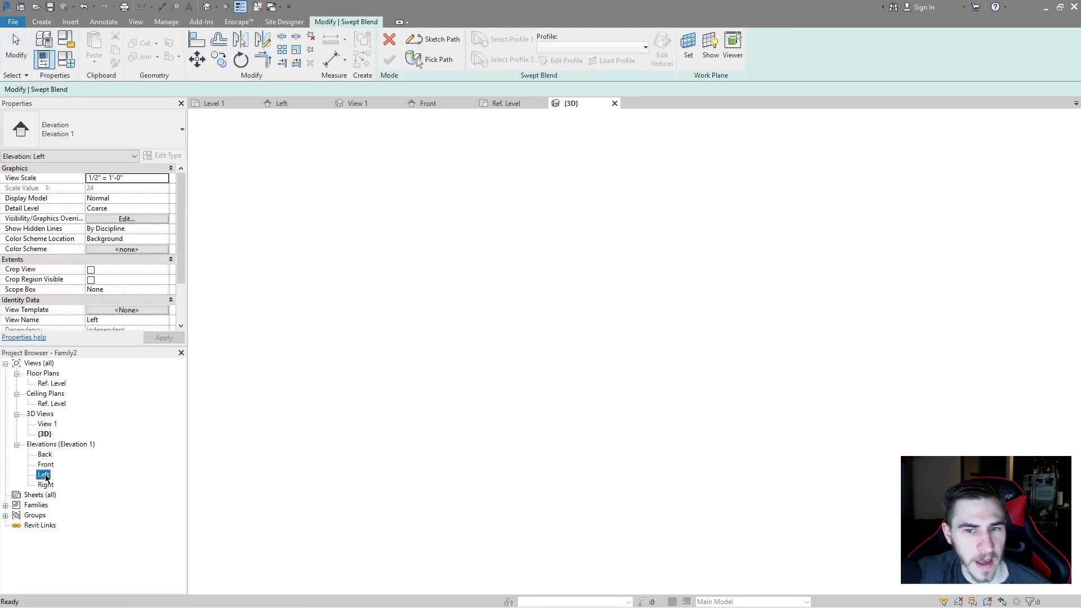
left_click(434, 40)
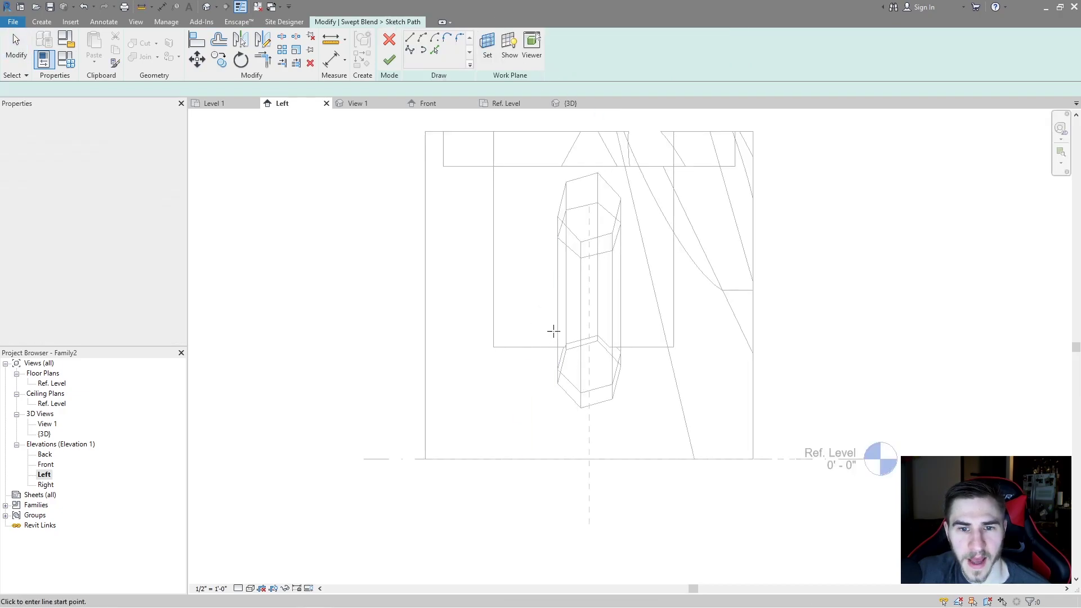
Sketch a four-segment zigzag path from below the cube's lower left corner up across the cube, and try to finish the path.
scroll(550, 333, "down", 2)
left_click(336, 447)
left_click(511, 447)
left_click(727, 340)
left_click(510, 448)
left_click(727, 340)
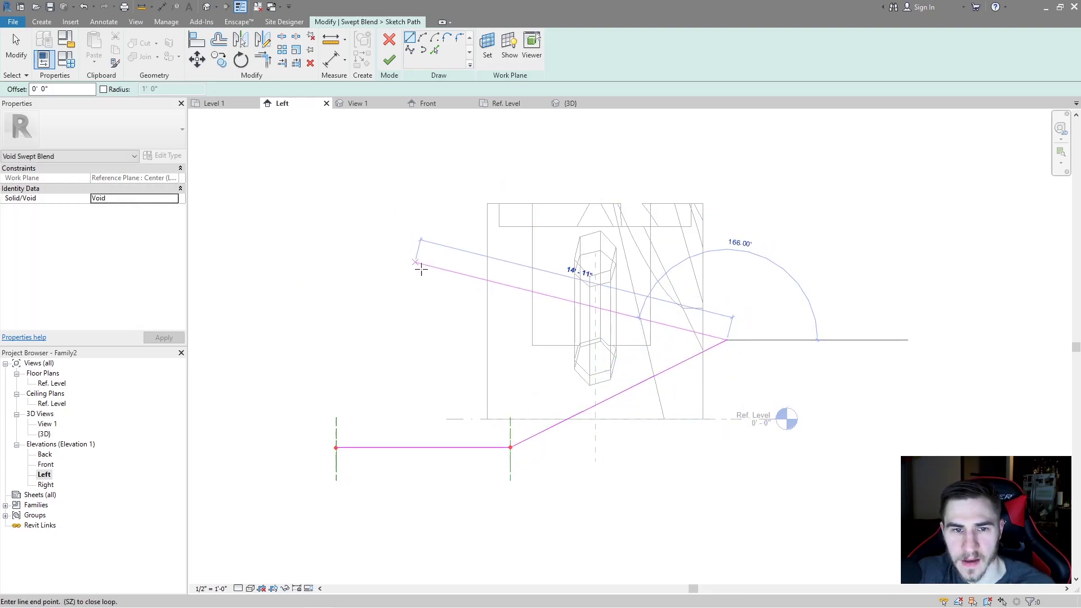
left_click(611, 163)
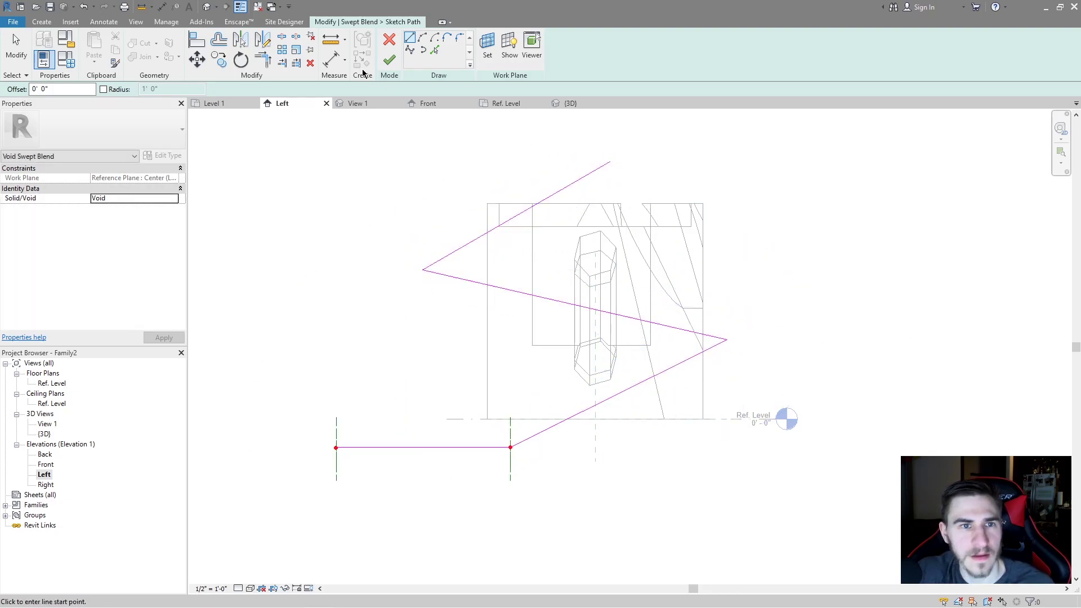
left_click(394, 62)
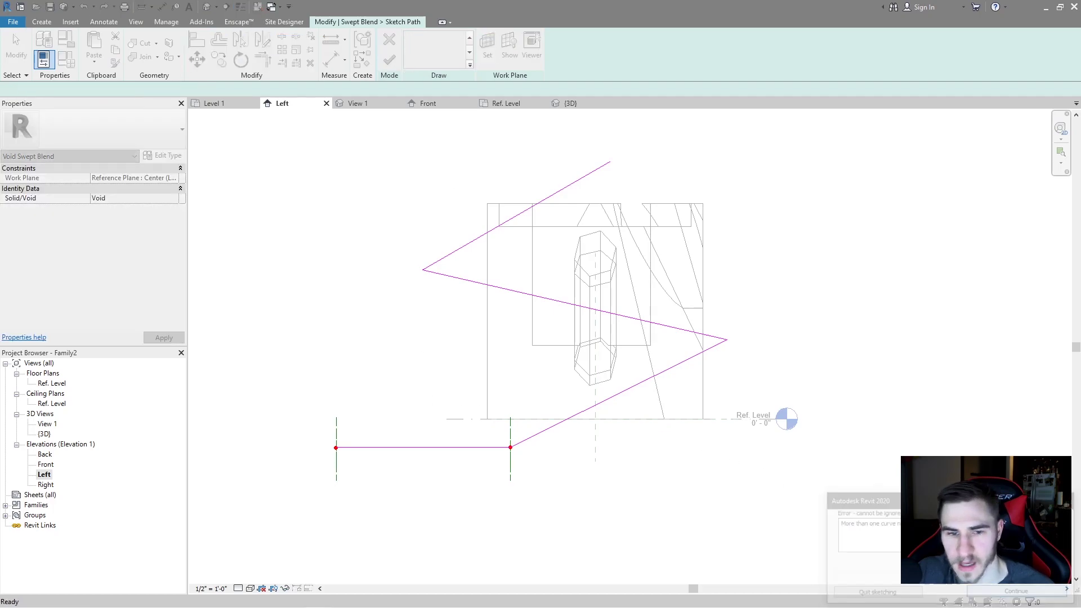
key("Escape")
Delete all path segments except the first, stretch it into a 25' 0" diagonal line through the cube, and finish the path.
left_click_drag(704, 124, 569, 472)
key("Delete")
mouse_move(513, 452)
left_mouse_down()
mouse_move(800, 178)
mouse_move(705, 159)
mouse_move(726, 188)
mouse_move(835, 232)
left_mouse_up()
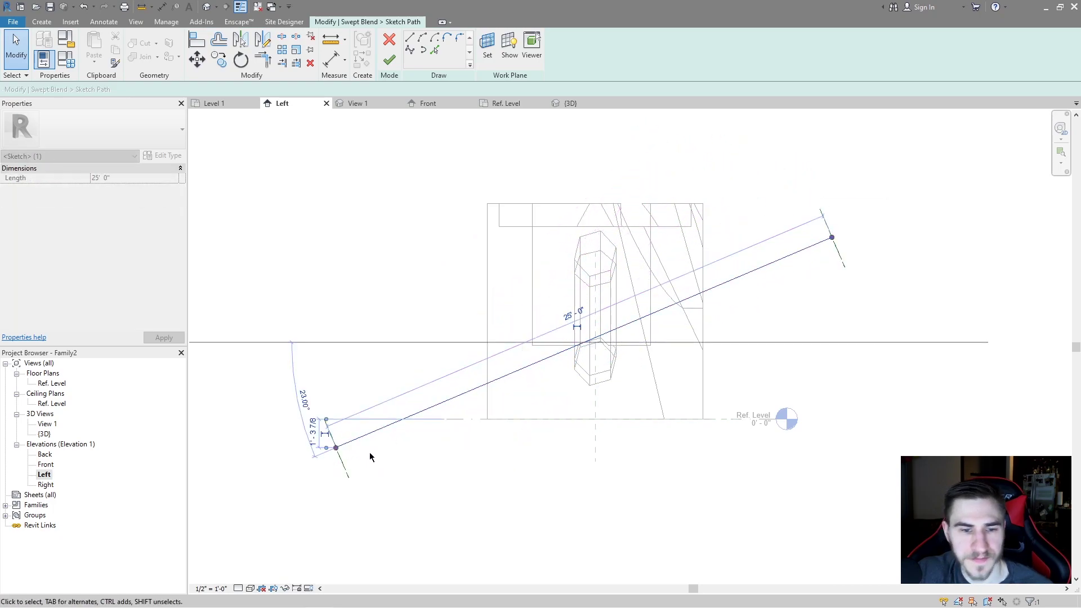
left_click(389, 59)
Select Profile 1 of the swept blend, sketch a small six-sided polygon centered on its path end in the {3D} view, and finish the profile.
left_click(517, 51)
left_click(416, 169)
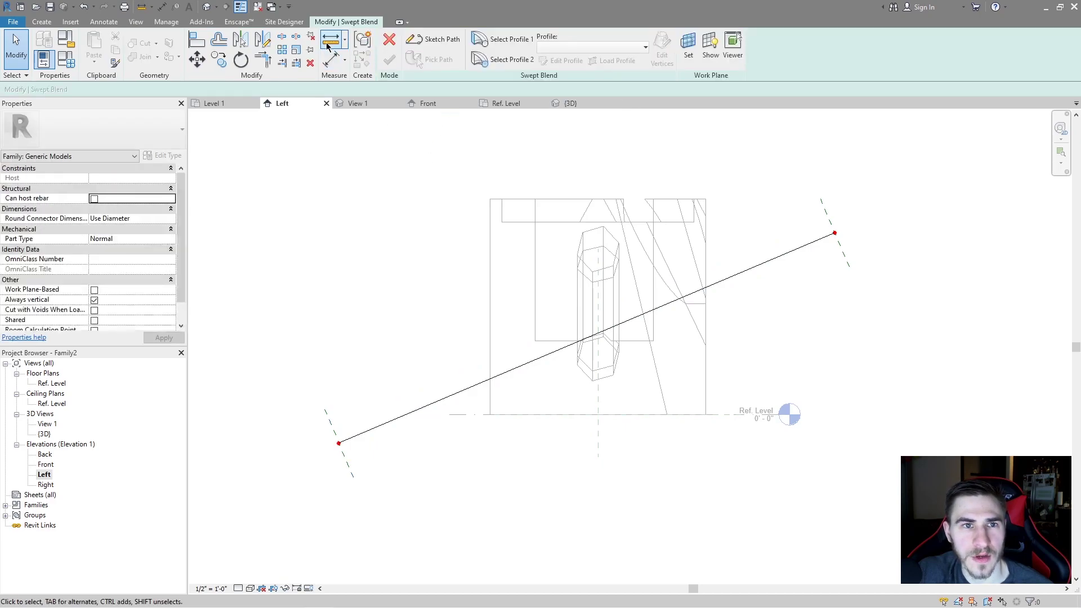
left_click(483, 41)
middle_click_drag(424, 332, 449, 328)
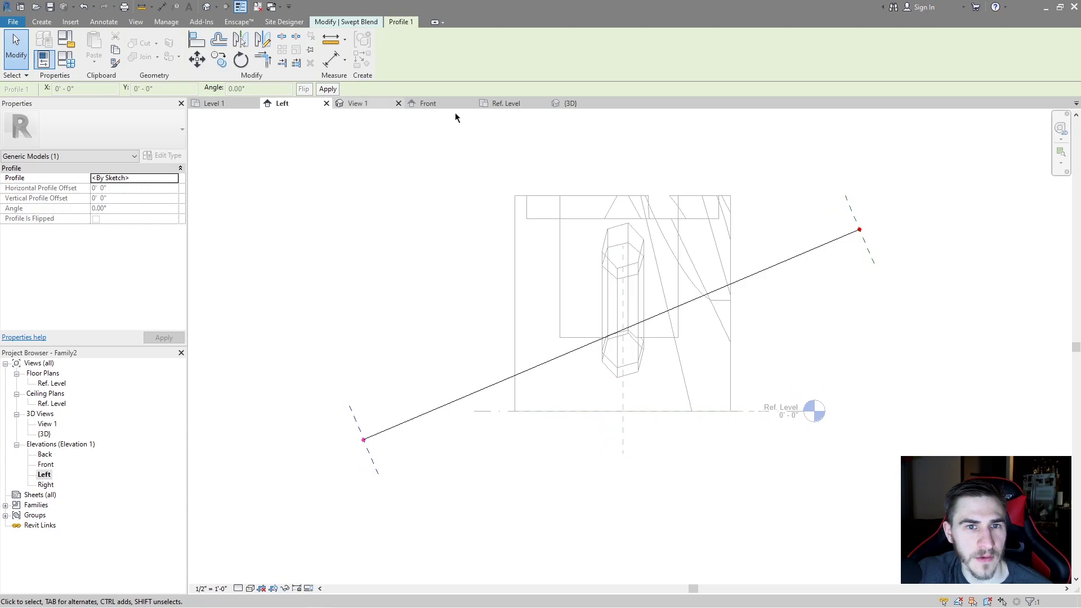
left_click(562, 106)
middle_click_drag(564, 367, 586, 299, "shift")
scroll(664, 282, "up", 1)
left_click(370, 25)
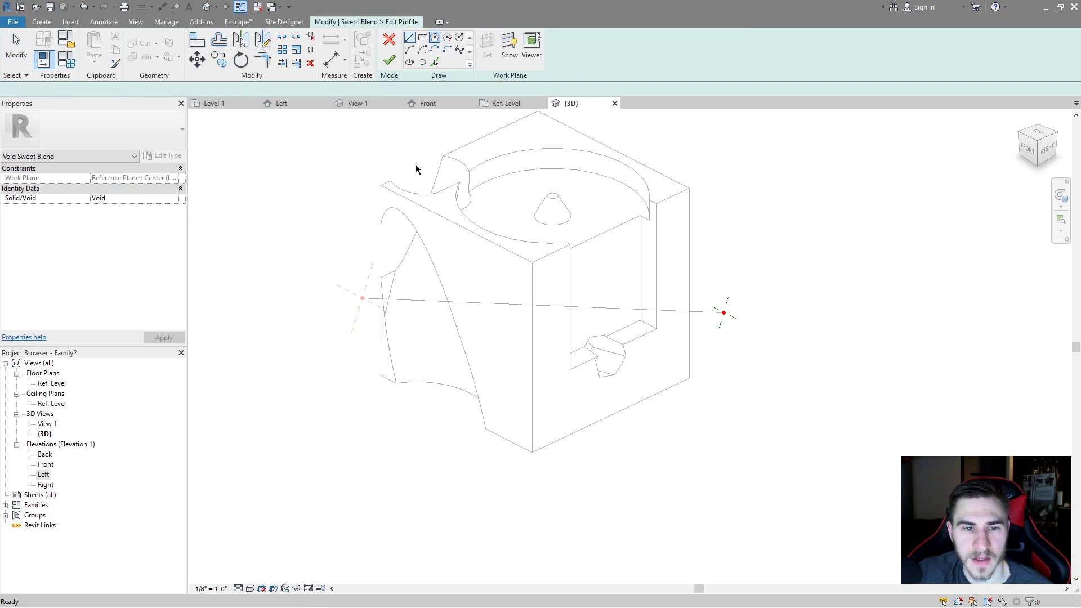
scroll(394, 226, "up", 3)
scroll(912, 399, "down", 2)
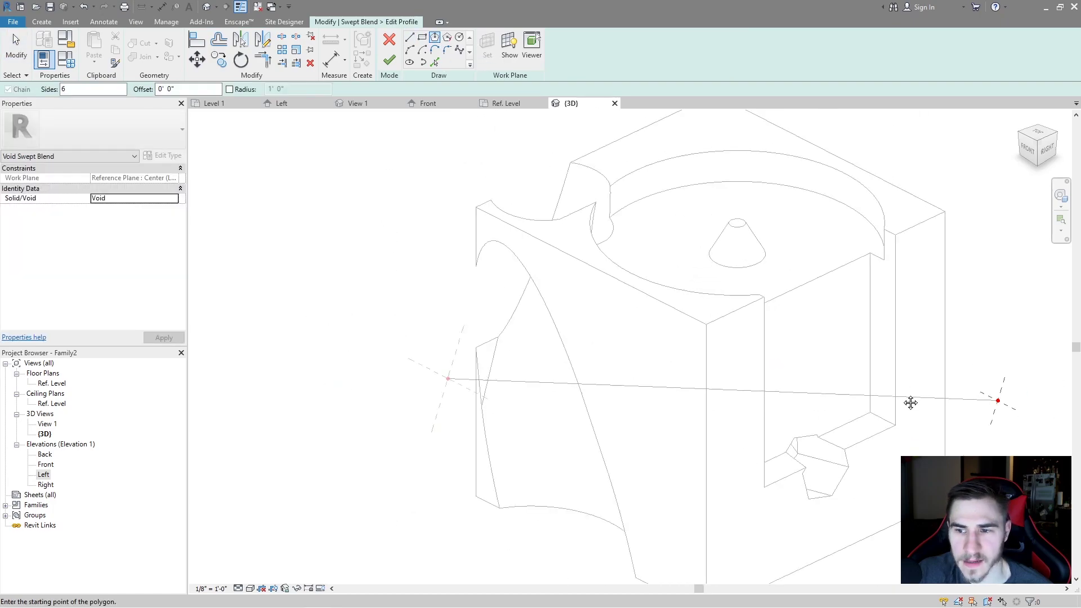
left_click(902, 398)
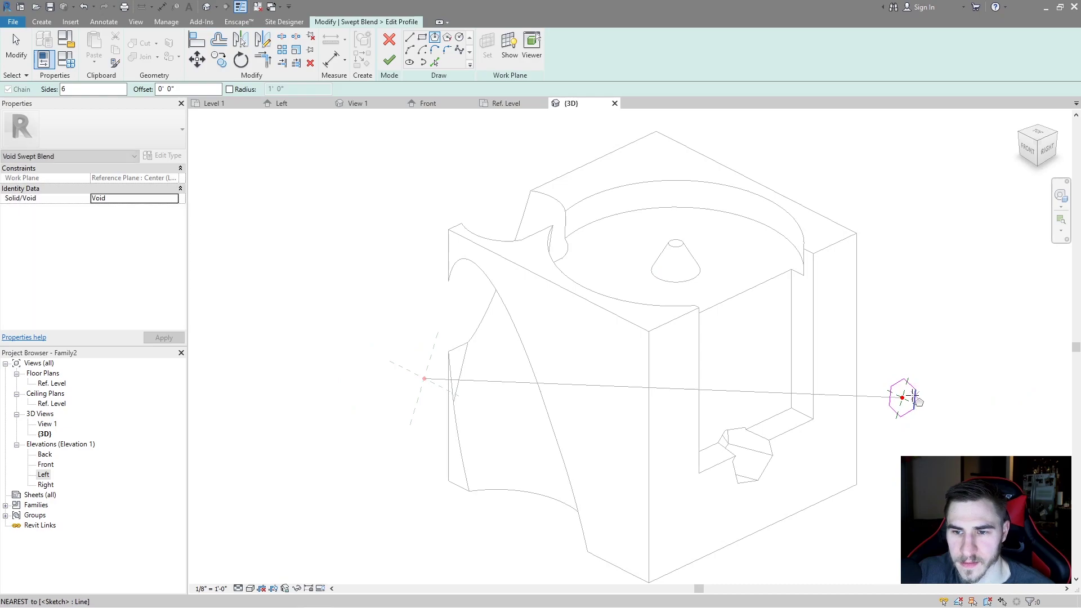
left_click(389, 60)
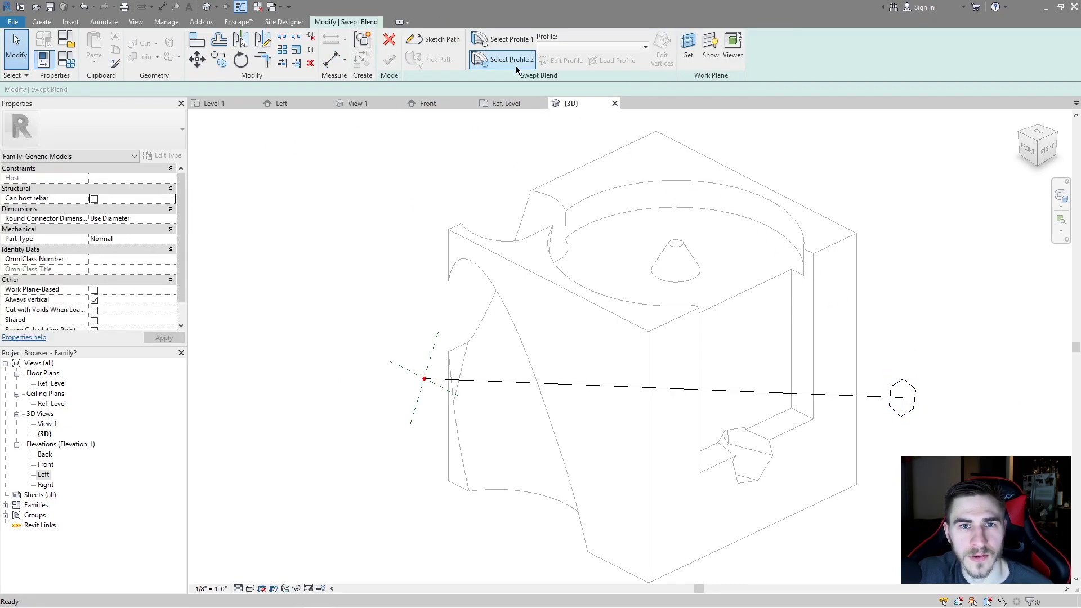
Select Profile 2, sketch a closed irregular star-like outline of straight lines around the other path end, and finish the profile.
left_click(512, 61)
left_click(354, 24)
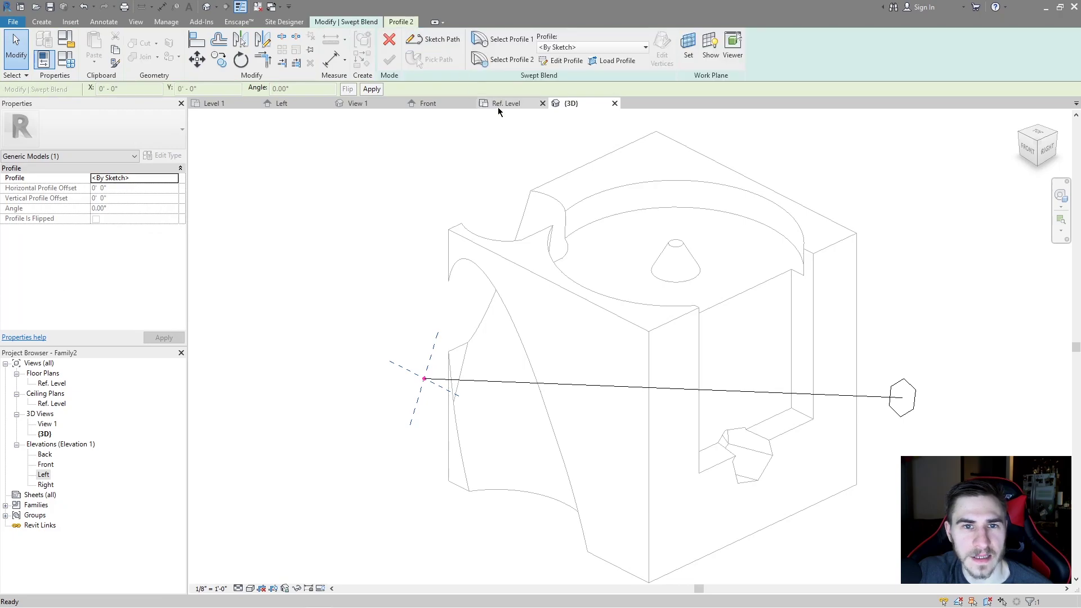
left_click(559, 62)
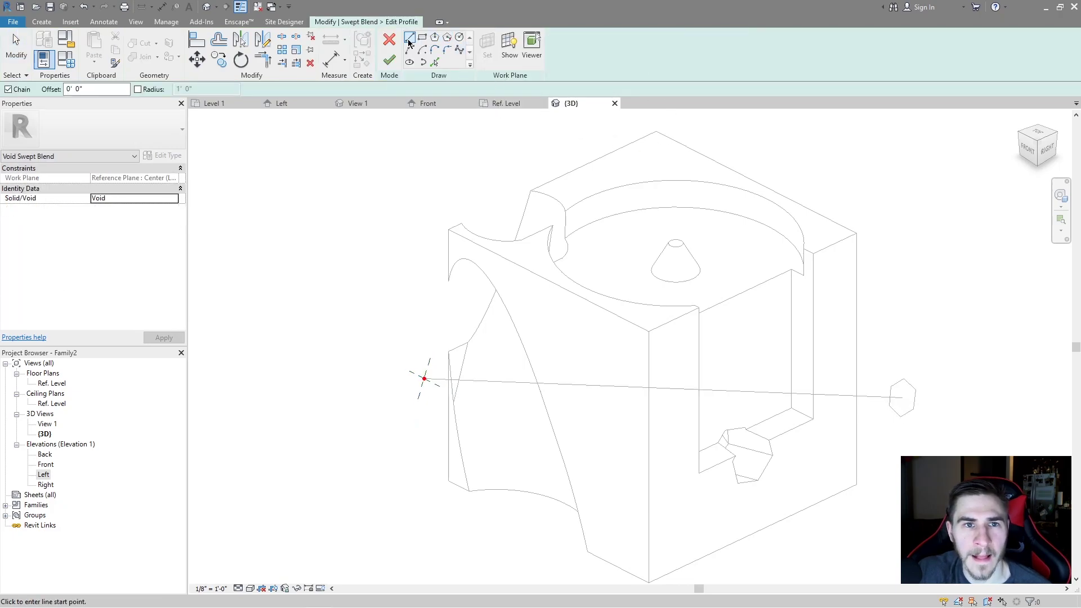
left_click(440, 401)
left_click(442, 381)
left_click(418, 353)
left_click(407, 369)
left_click(382, 385)
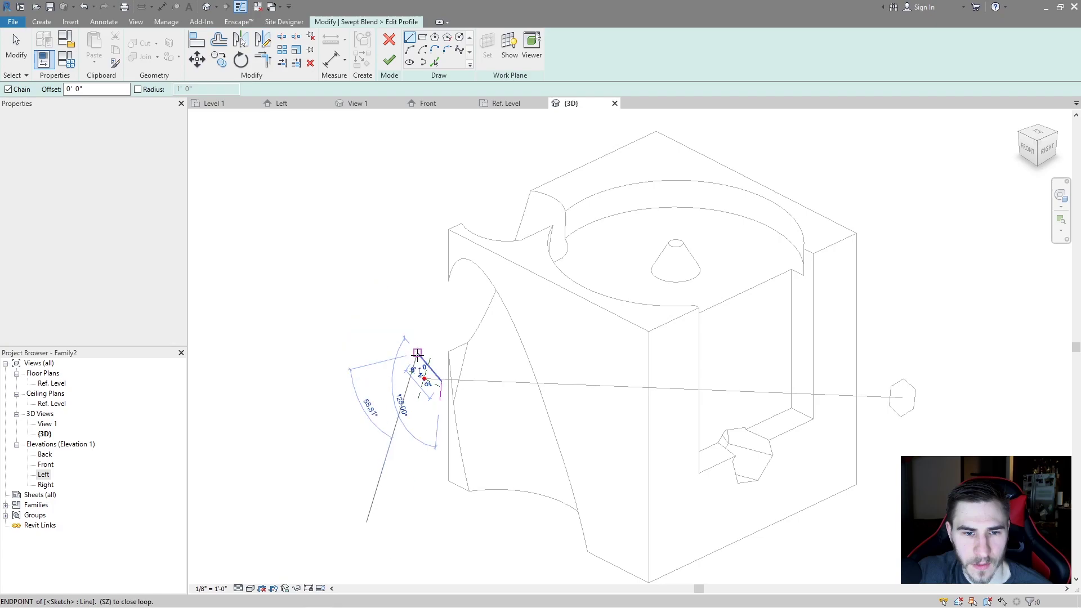
left_click(392, 419)
left_click(431, 423)
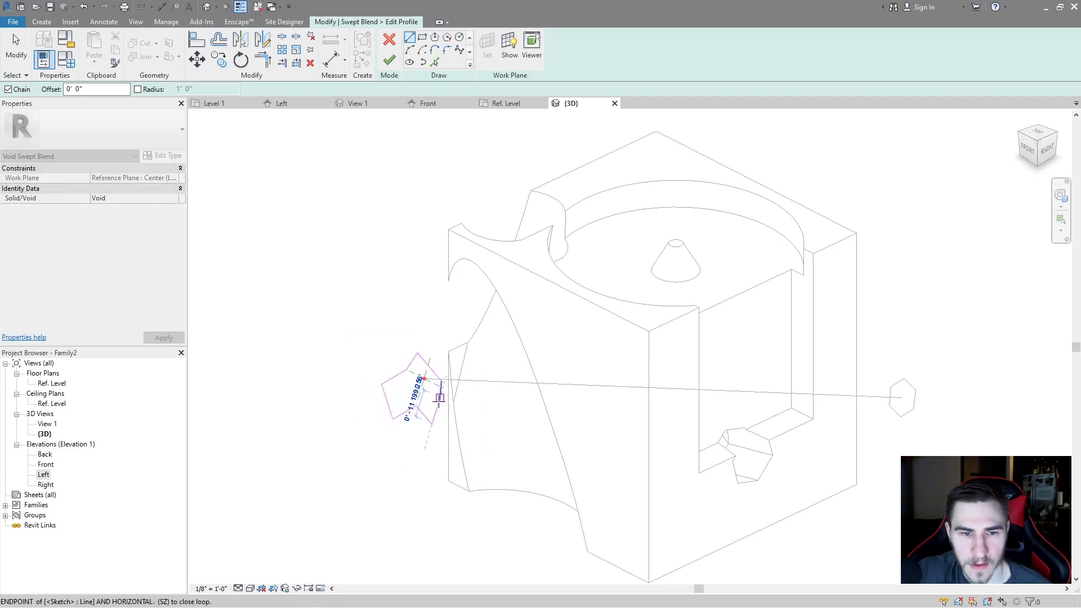
left_click(390, 60)
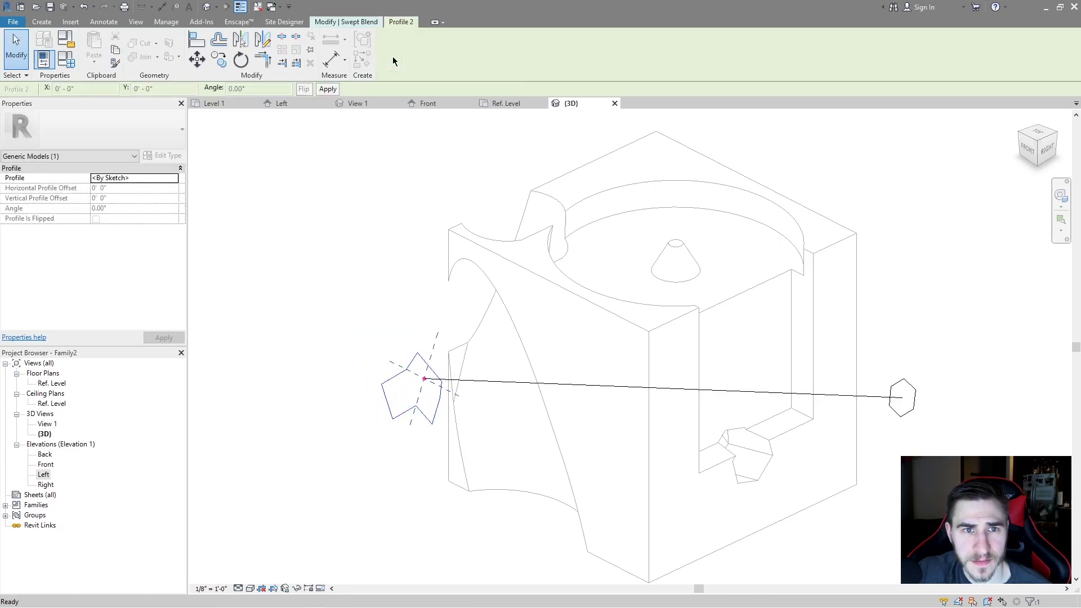
Finish the void swept blend so it cuts through the cube, and inspect the openings from several angles.
middle_click_drag(555, 450, 507, 448, "shift")
left_click(412, 197)
scroll(412, 198, "down", 2)
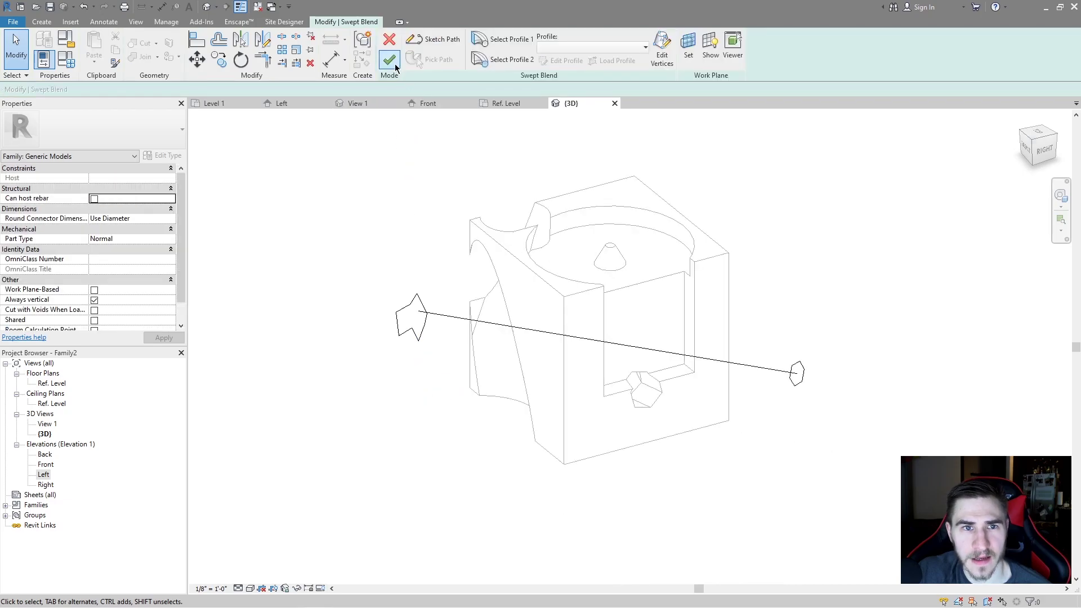
left_click(392, 64)
left_click_drag(716, 449, 764, 412)
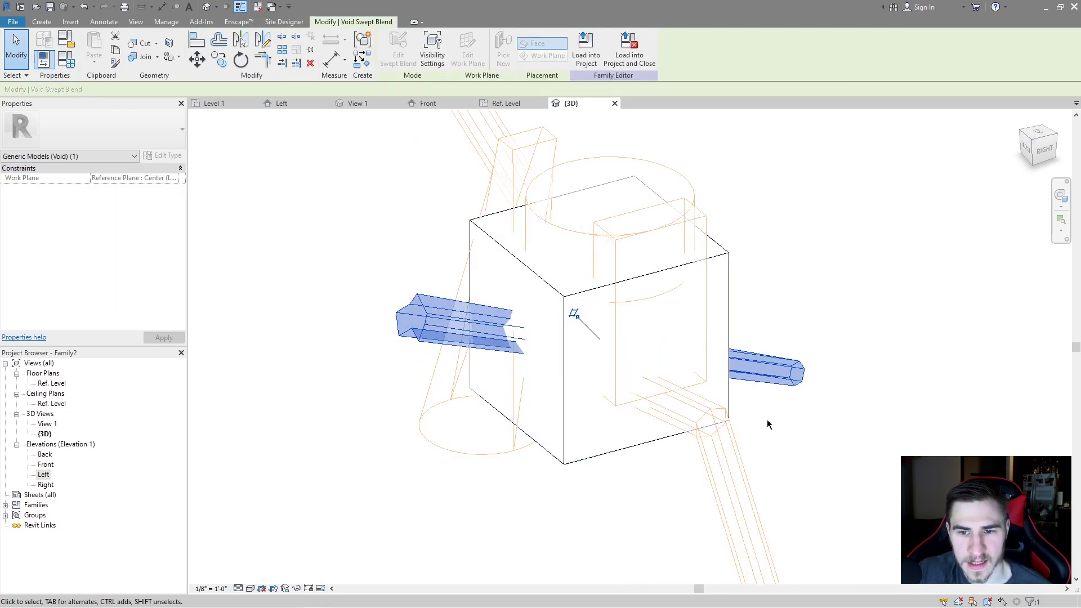
left_click(519, 345)
middle_click_drag(518, 345, 679, 375, "shift")
left_click(775, 410)
middle_click_drag(774, 411, 613, 338, "shift")
Load the family into the project, dismiss the save reminder, and place one instance outside the building's east side on Level 1.
left_click(46, 25)
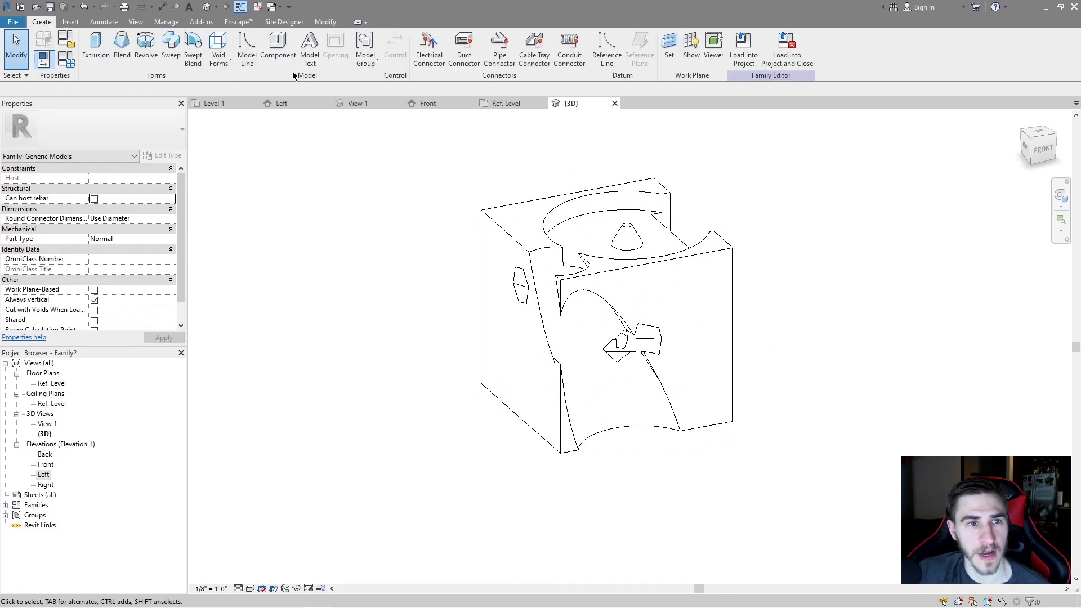
middle_click_drag(687, 219, 664, 243)
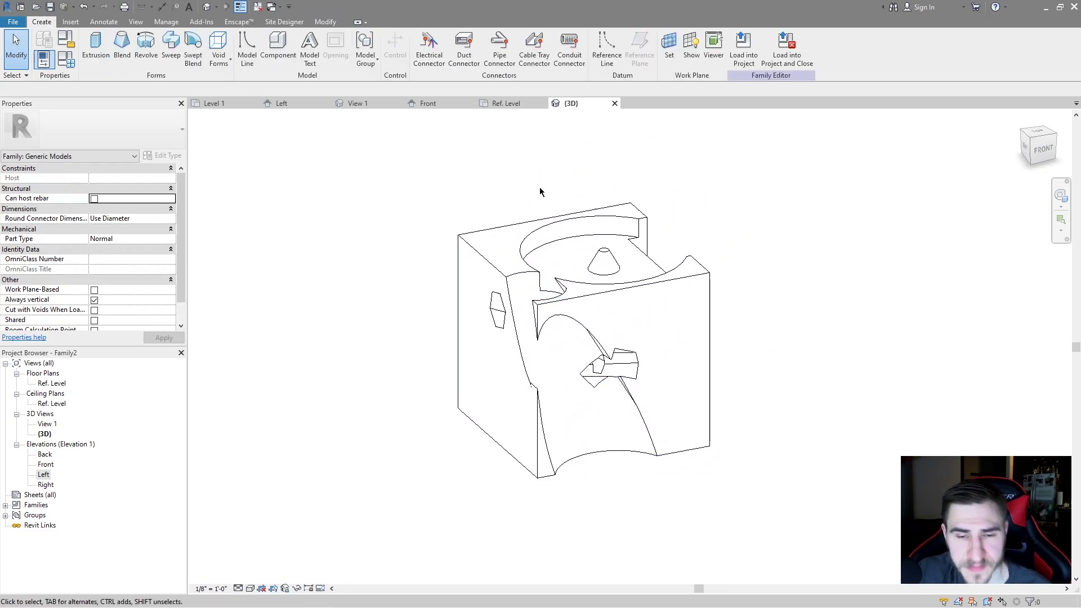
left_click(744, 51)
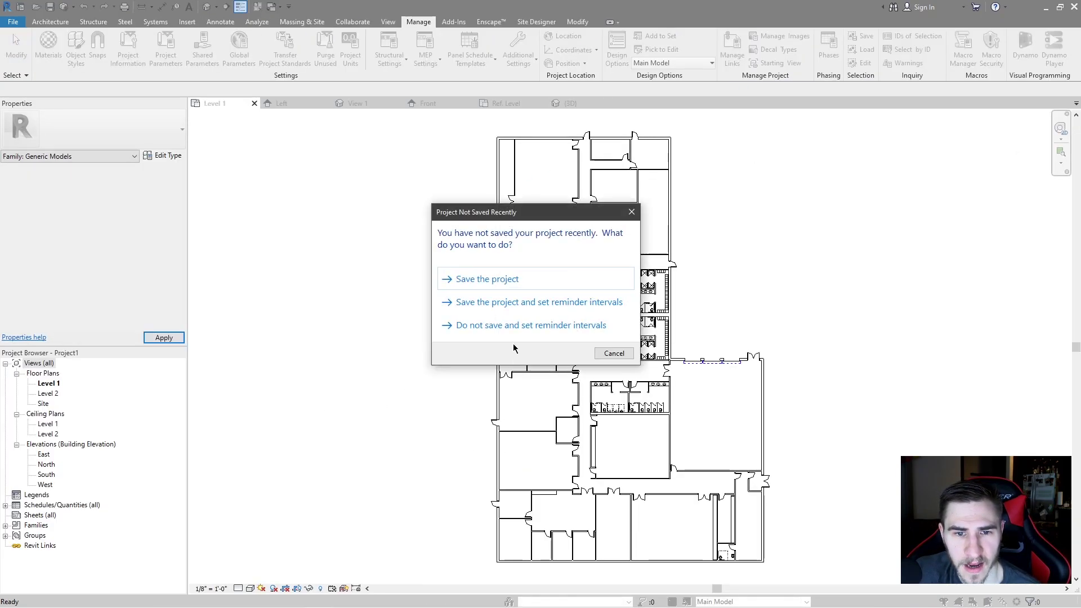
left_click(613, 354)
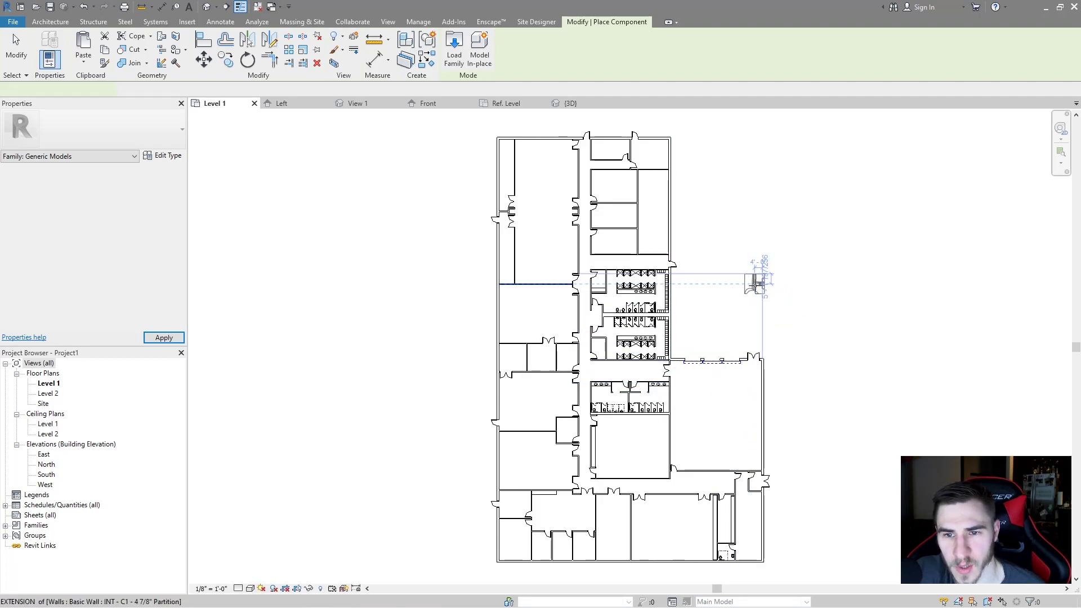
left_click(749, 287)
key("Escape")
key("Escape")
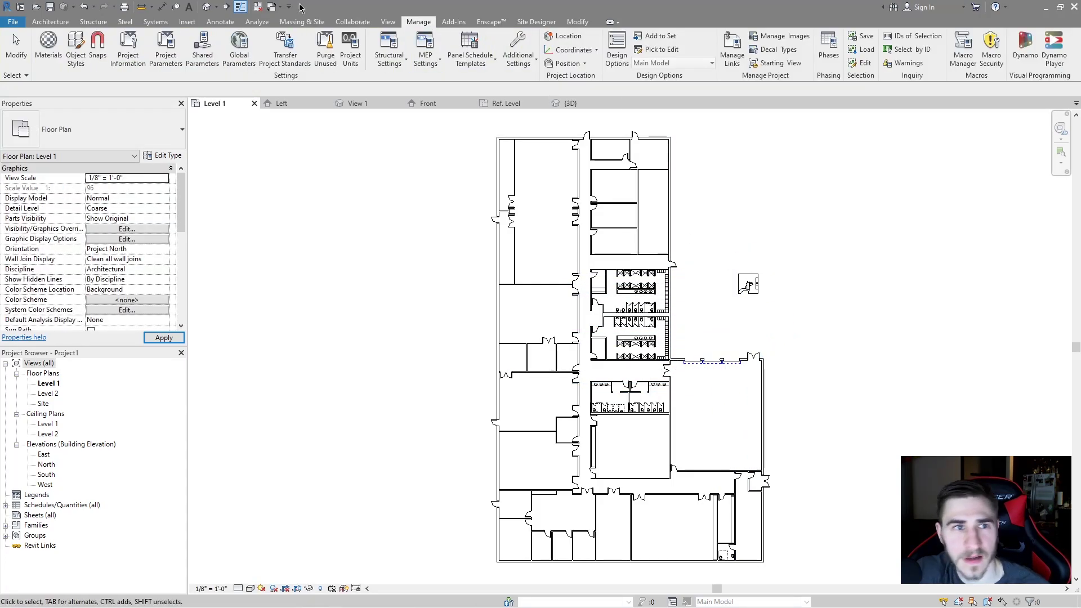
Open the project's default 3D view, select the placed cube and examine its void cuts up close.
left_click(225, 8)
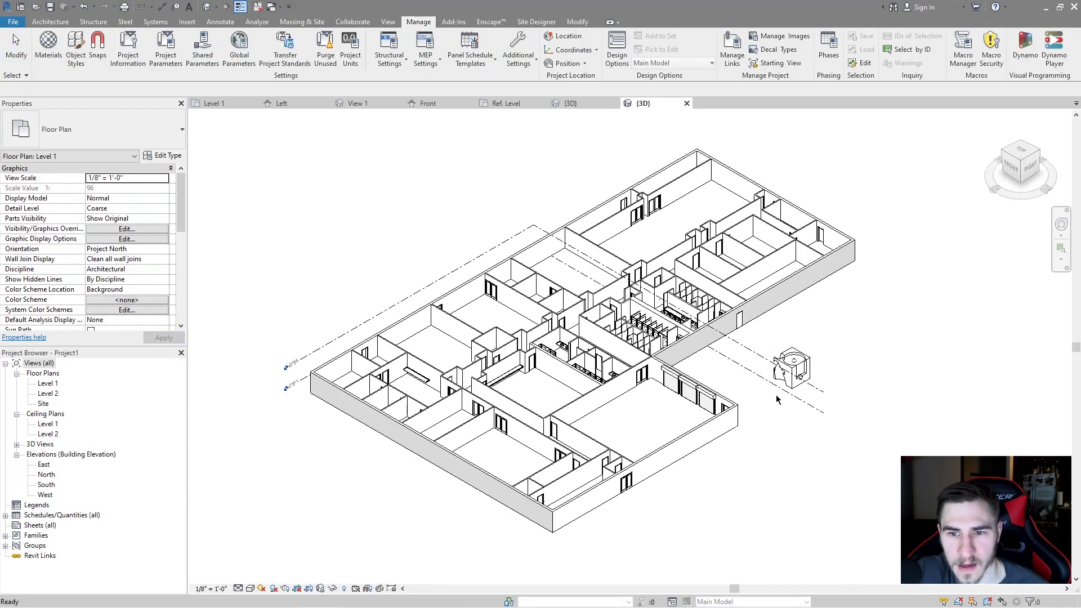
scroll(804, 376, "up", 5)
left_click(794, 369)
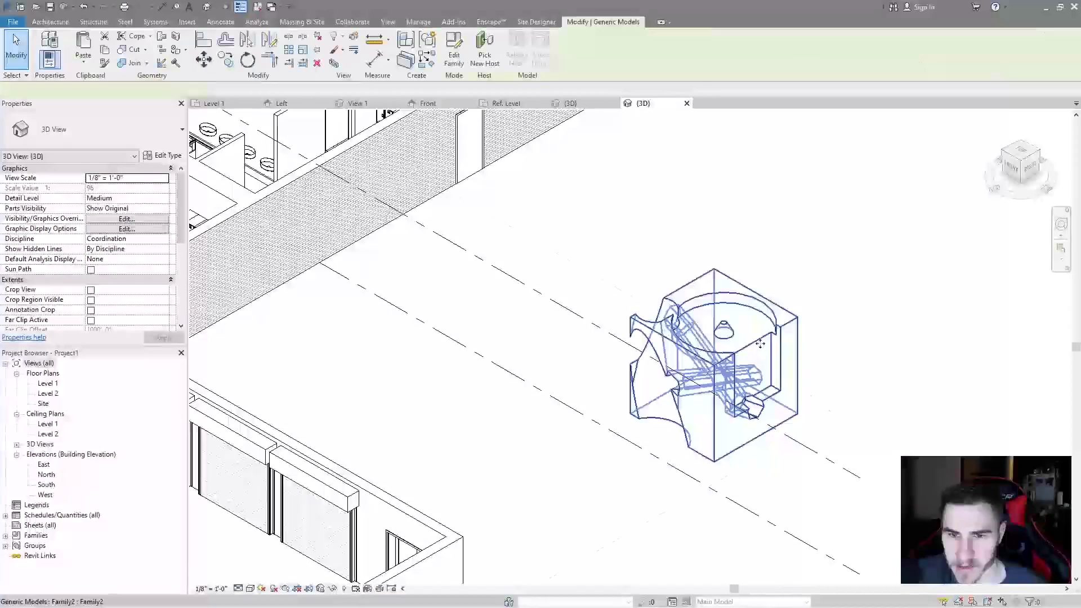
scroll(815, 308, "up", 2)
middle_click_drag(815, 308, 787, 291)
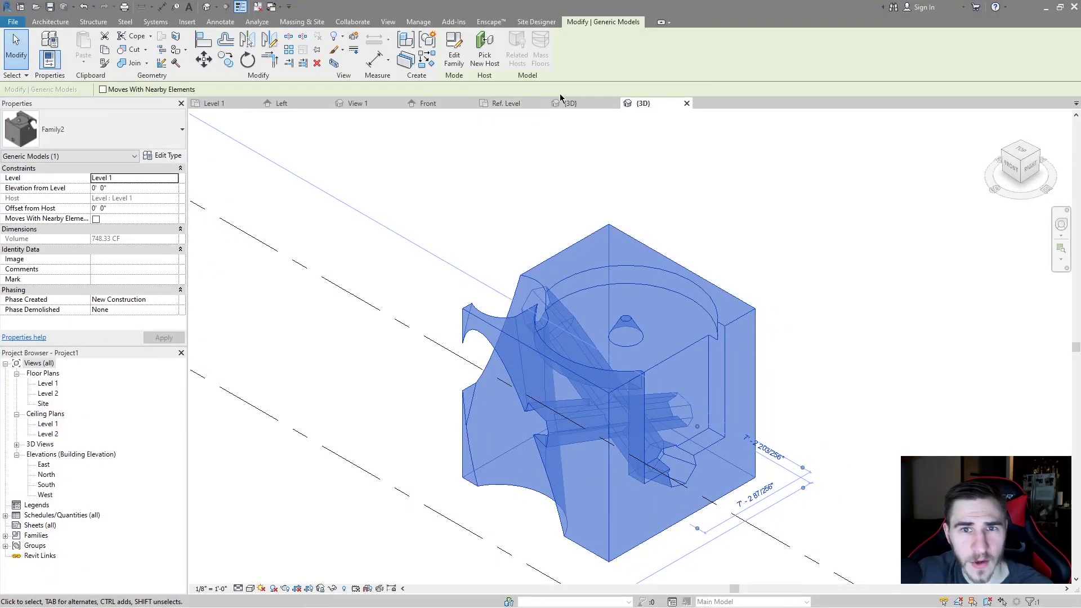
Open the placed cube's family for editing and display it in the family's {3D} view.
left_click(454, 48)
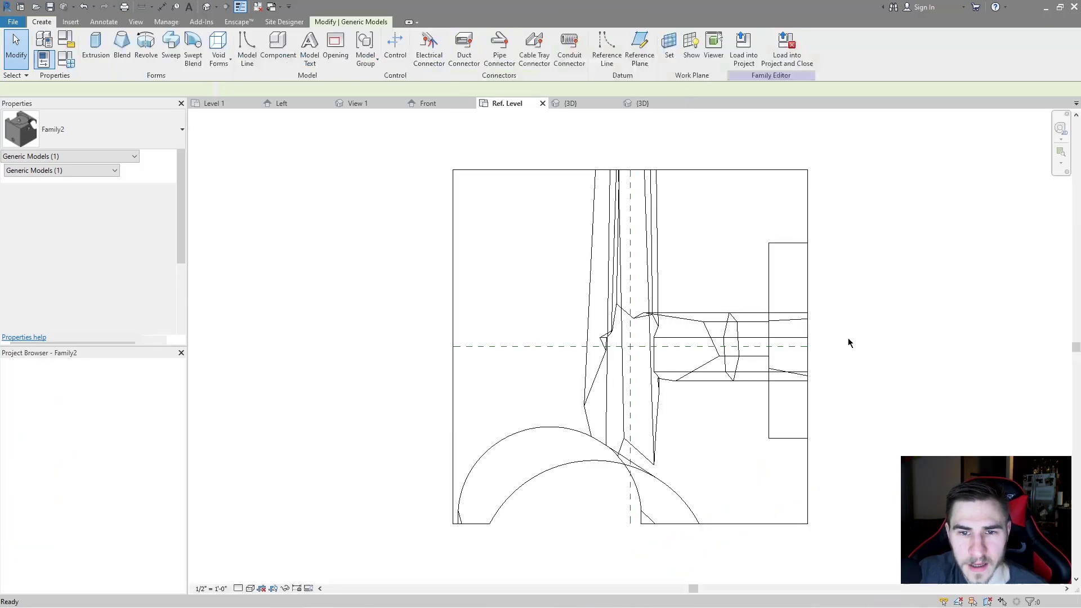
scroll(659, 326, "down", 6)
middle_click_drag(741, 215, 544, 172)
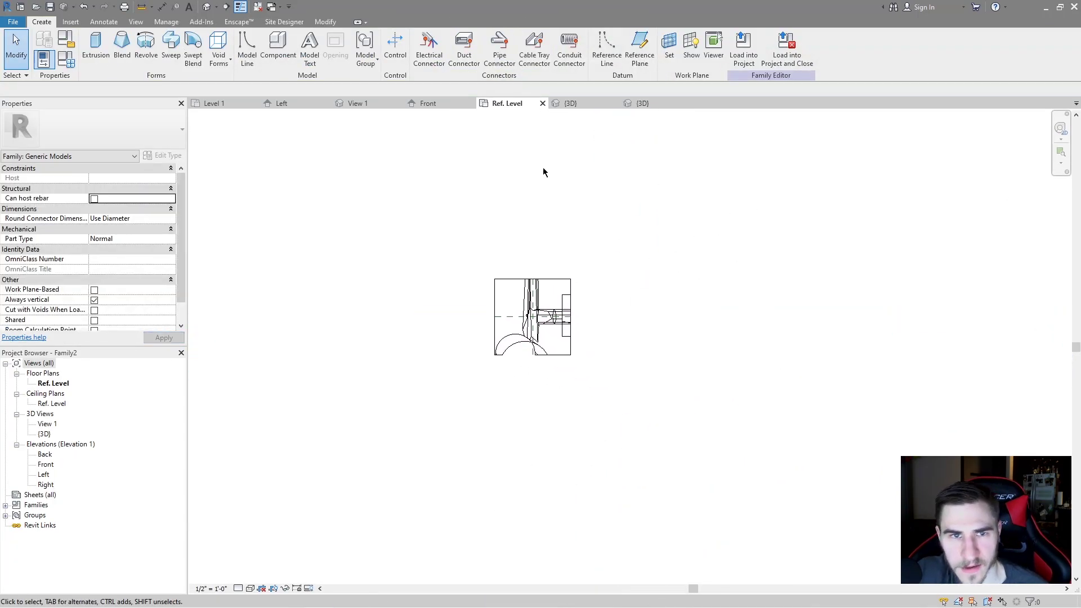
left_click(206, 7)
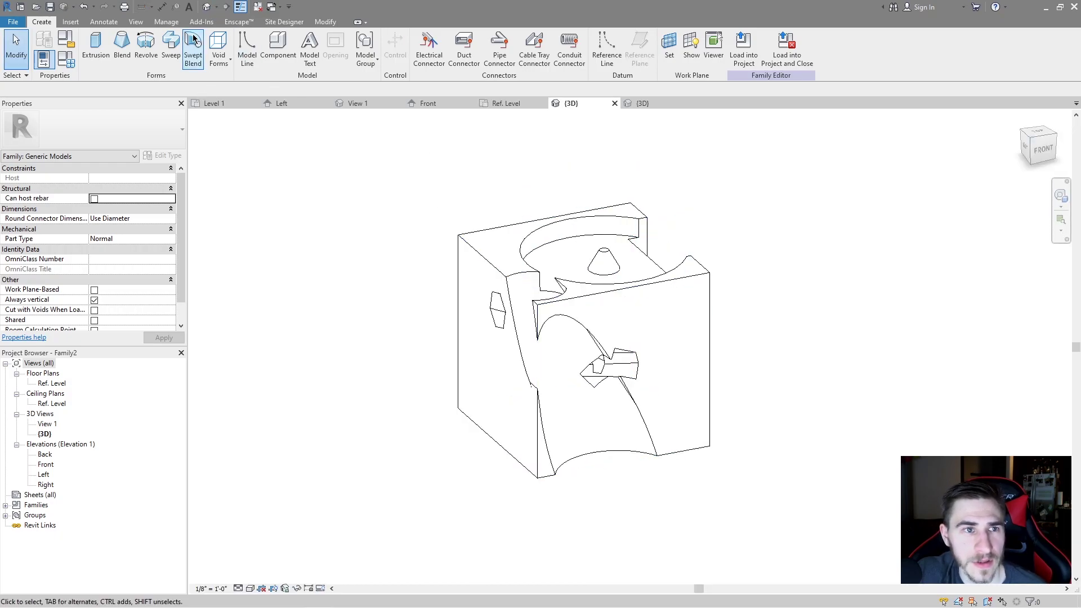
middle_click_drag(401, 206, 401, 212)
Uncut all the void forms from the solid cube using Uncut Geometry with Multiple Uncut enabled.
left_click(318, 24)
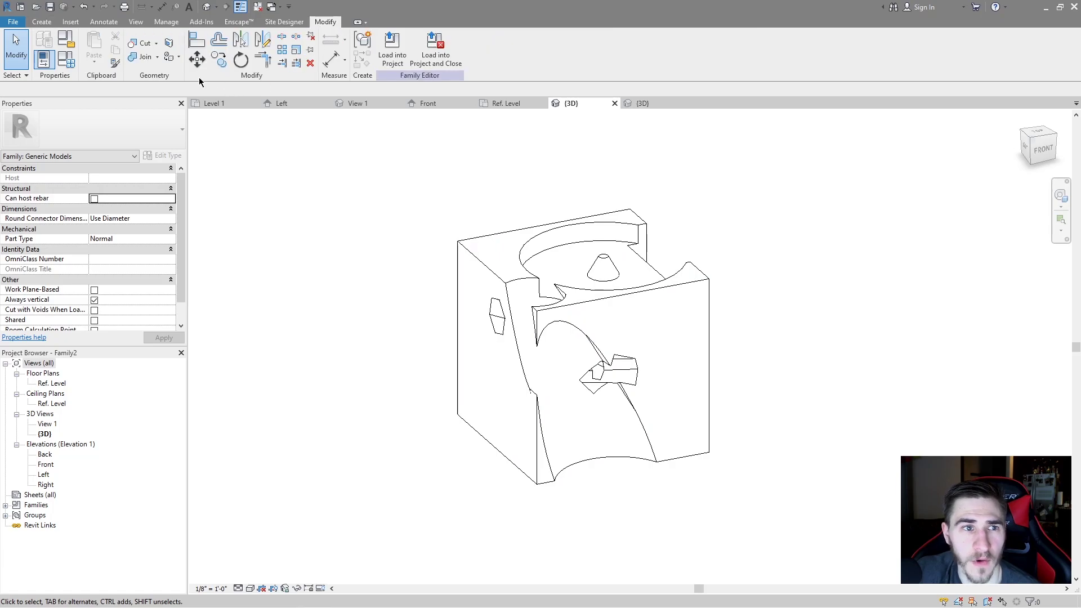
left_click(68, 60)
left_click(993, 119)
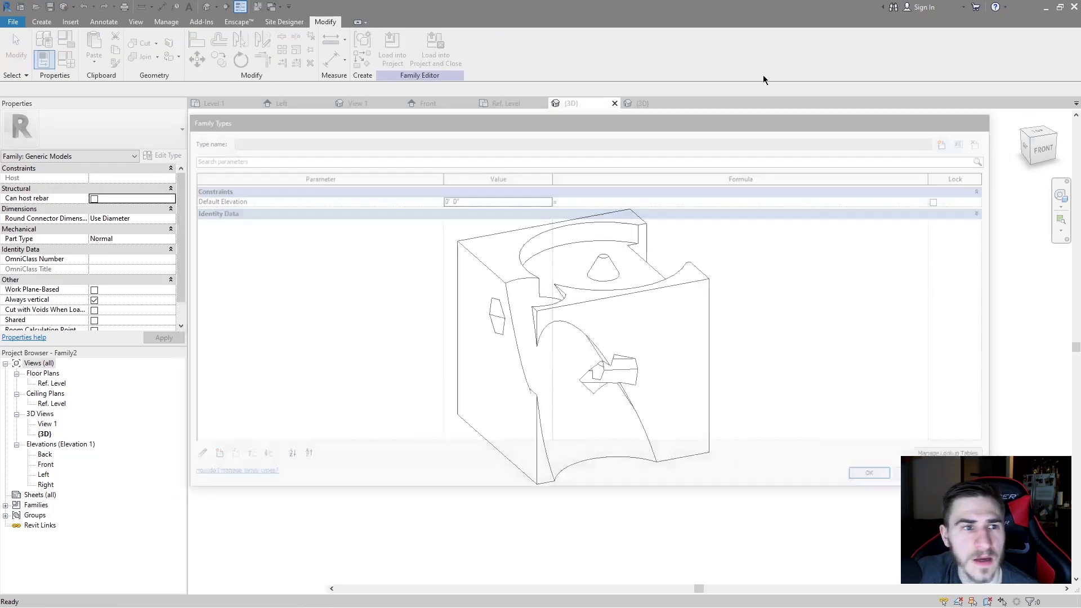
left_click(156, 43)
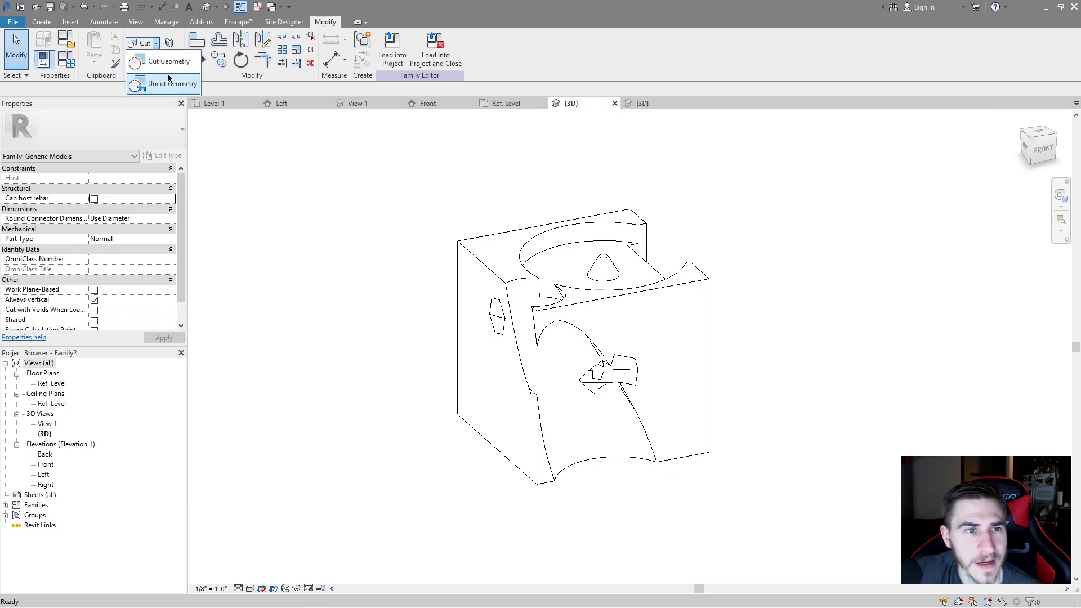
left_click(161, 85)
left_click(583, 306)
left_click(35, 91)
left_click(570, 310)
left_click(559, 311)
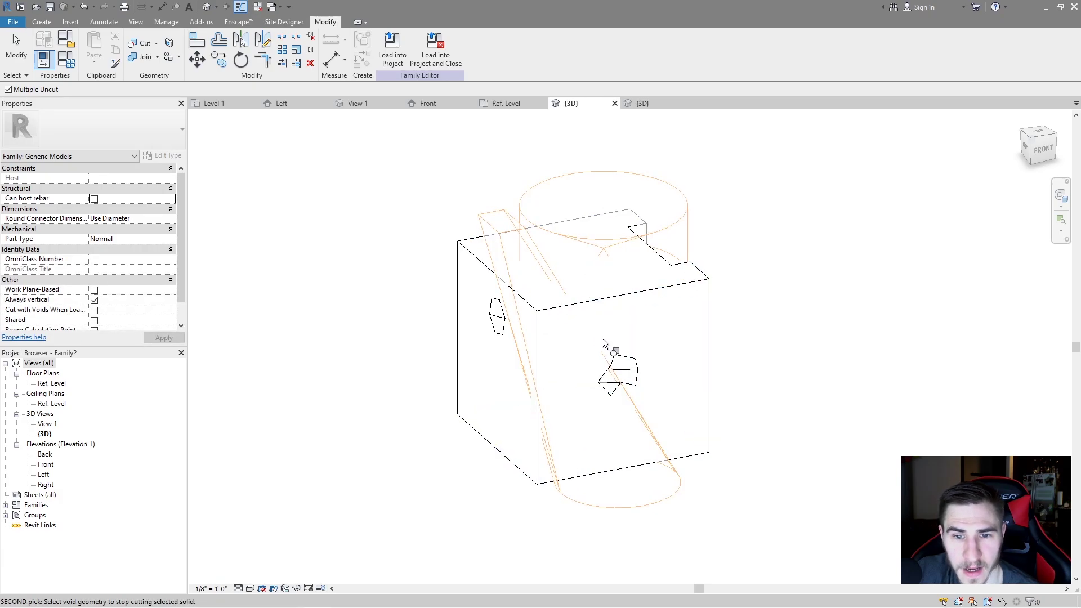
left_click(507, 330)
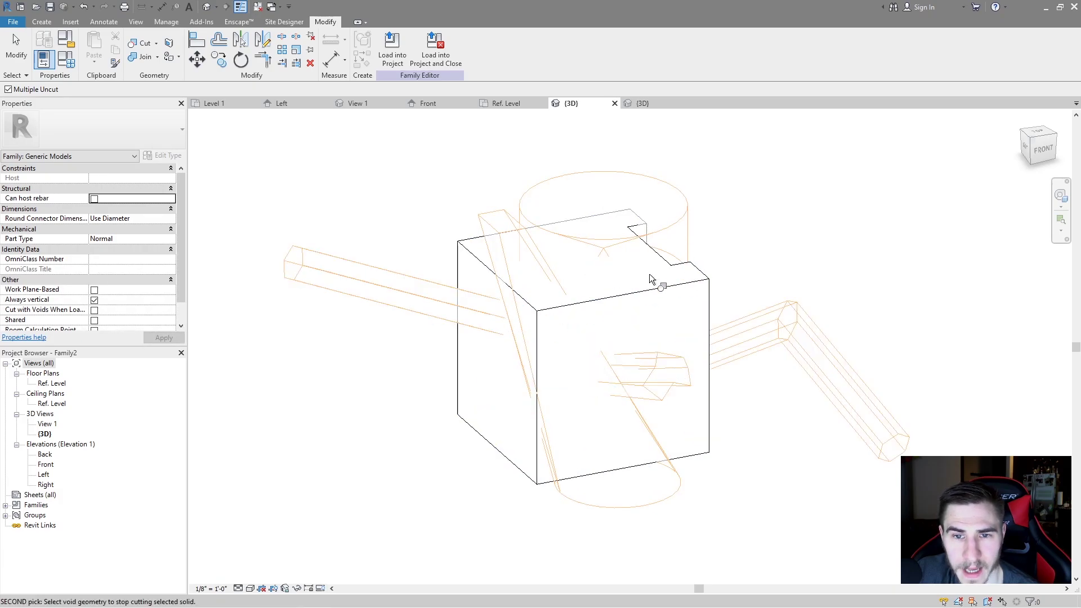
left_click(683, 273)
middle_click_drag(796, 231, 861, 285, "shift")
middle_click_drag(779, 316, 847, 271, "shift")
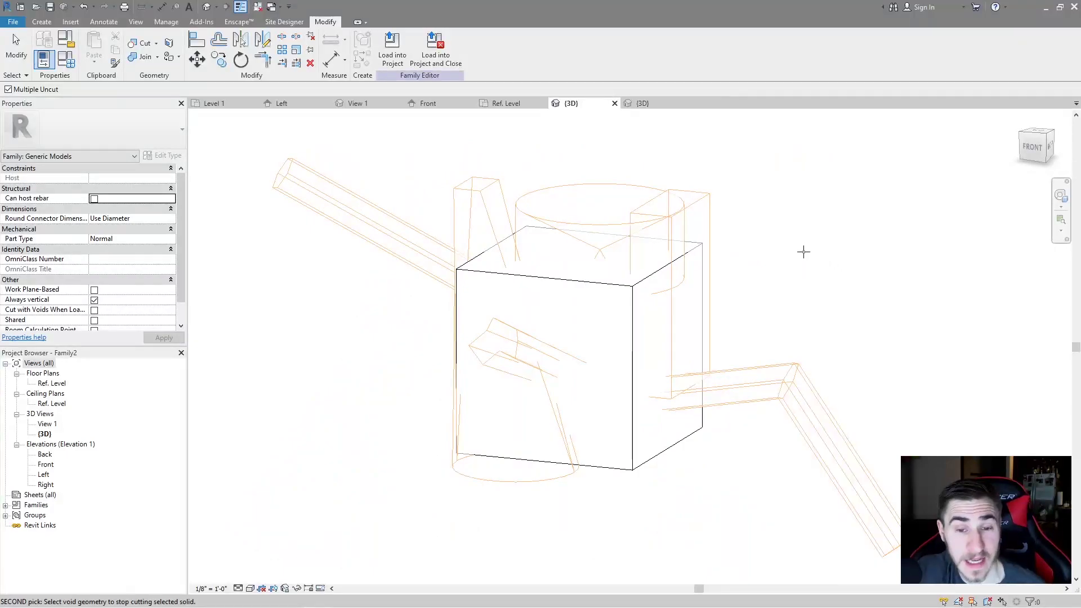
key("Escape")
Examine the uncut voids around the cube, and reload the family into the project by overwriting the existing version.
middle_click_drag(584, 263, 648, 297, "shift")
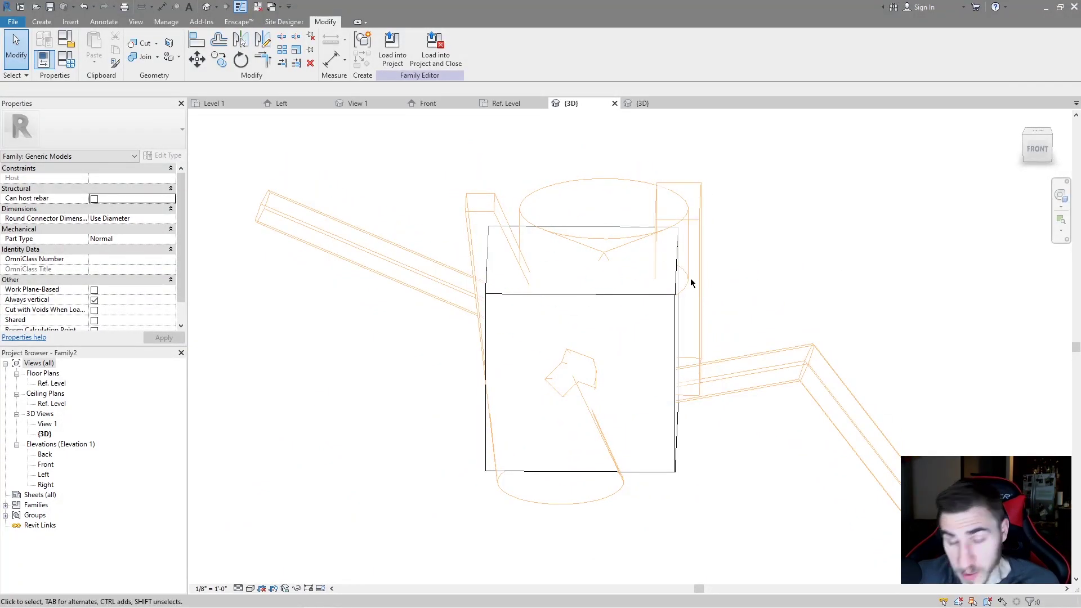
middle_click_drag(693, 289, 697, 274, "shift")
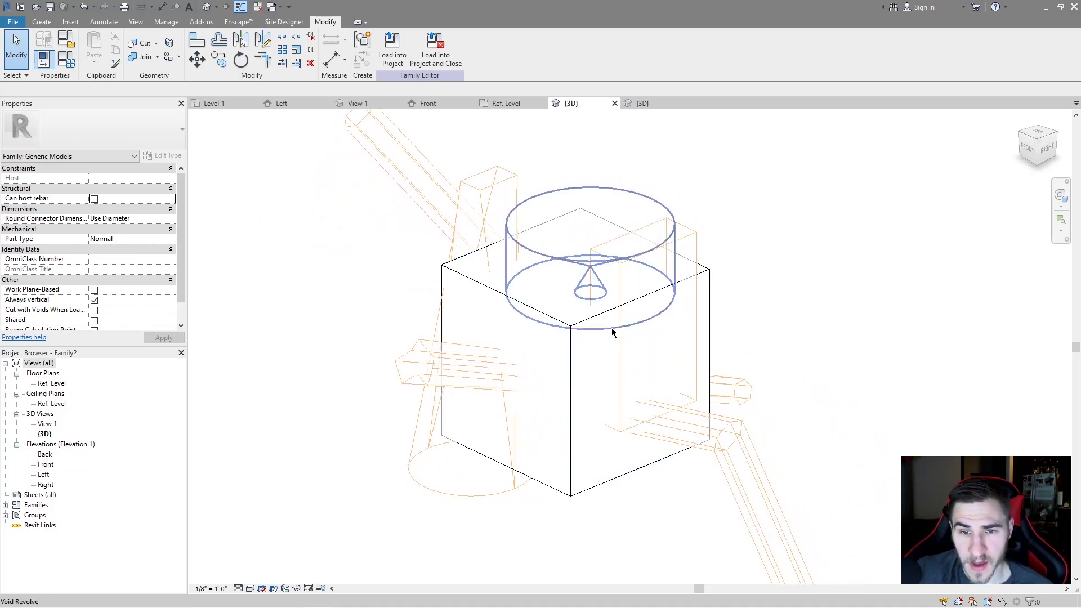
middle_click_drag(683, 273, 756, 338, "shift")
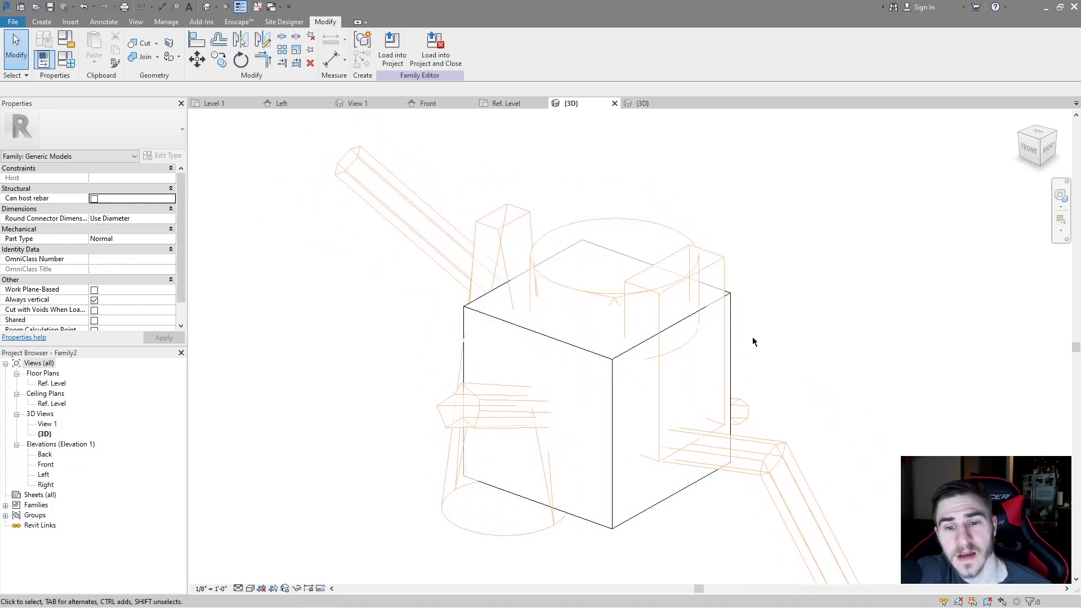
left_click(392, 57)
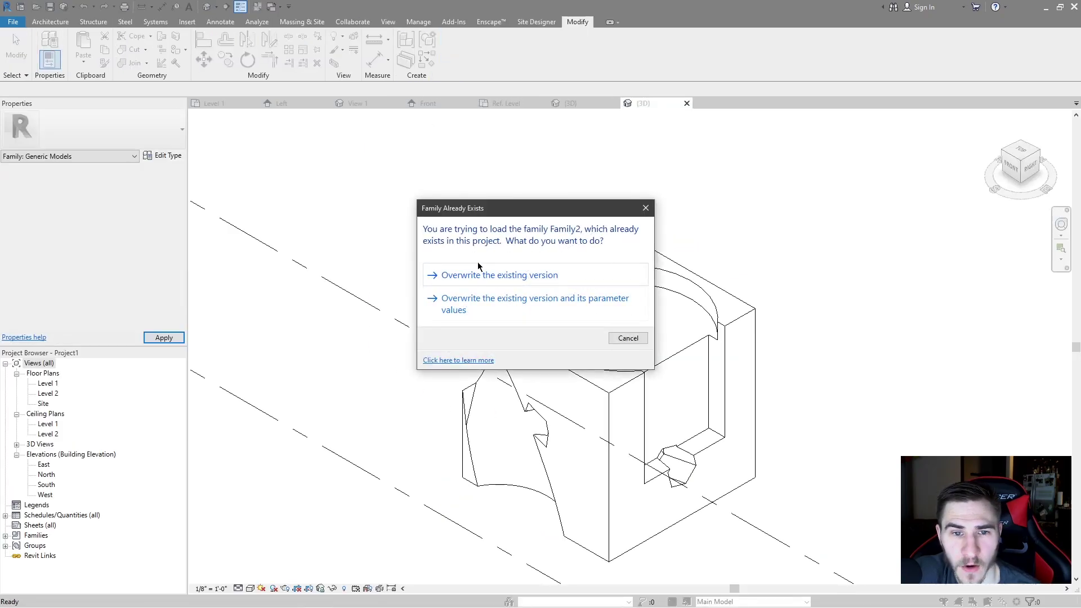
left_click(475, 275)
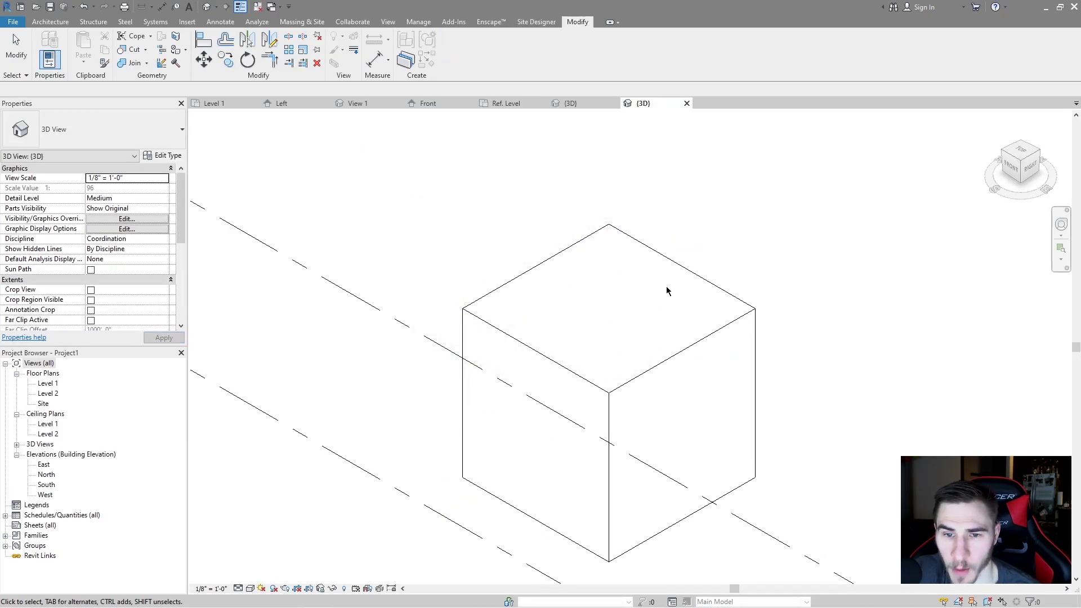
Move the placed cube so it straddles the exterior wall of the room with the overhead doors.
left_click(686, 354)
scroll(685, 349, "down", 3)
left_click(732, 346)
scroll(734, 345, "down", 2)
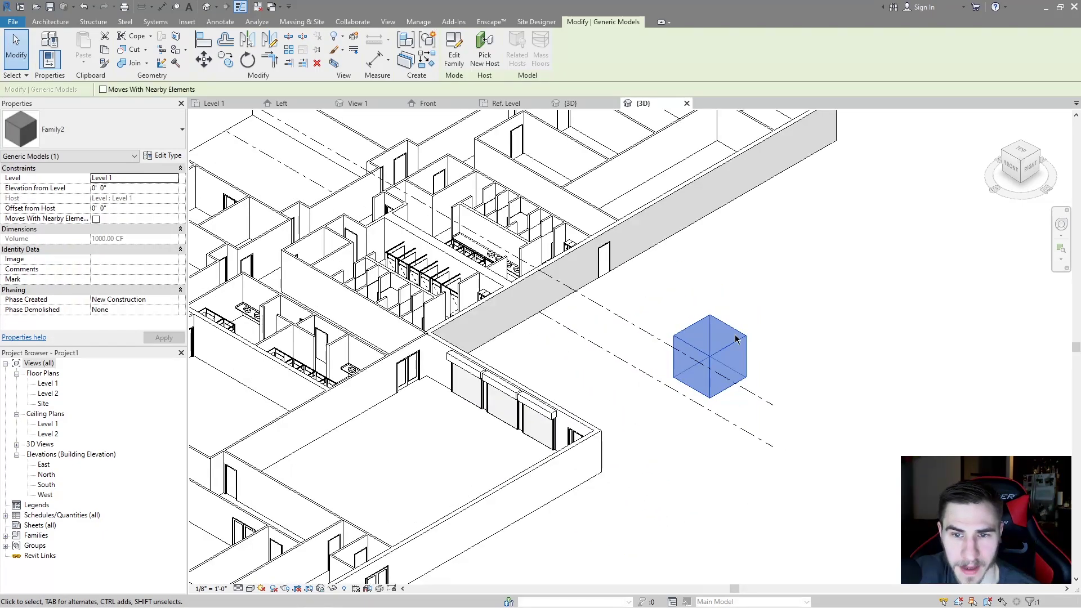
left_click_drag(733, 345, 522, 504)
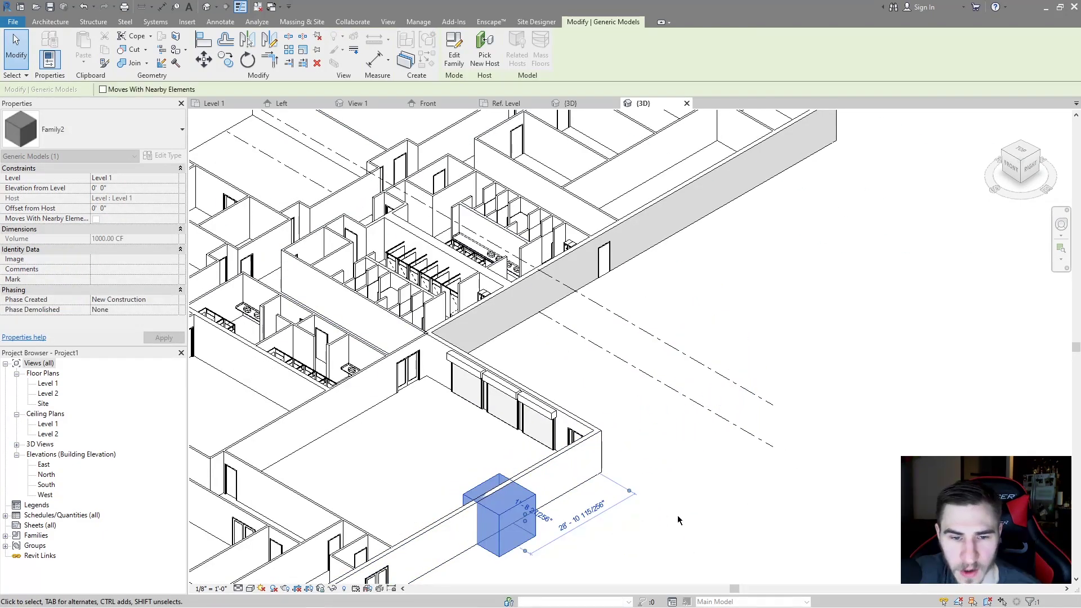
left_click(678, 517)
scroll(637, 442, "up", 3)
scroll(648, 428, "up", 3)
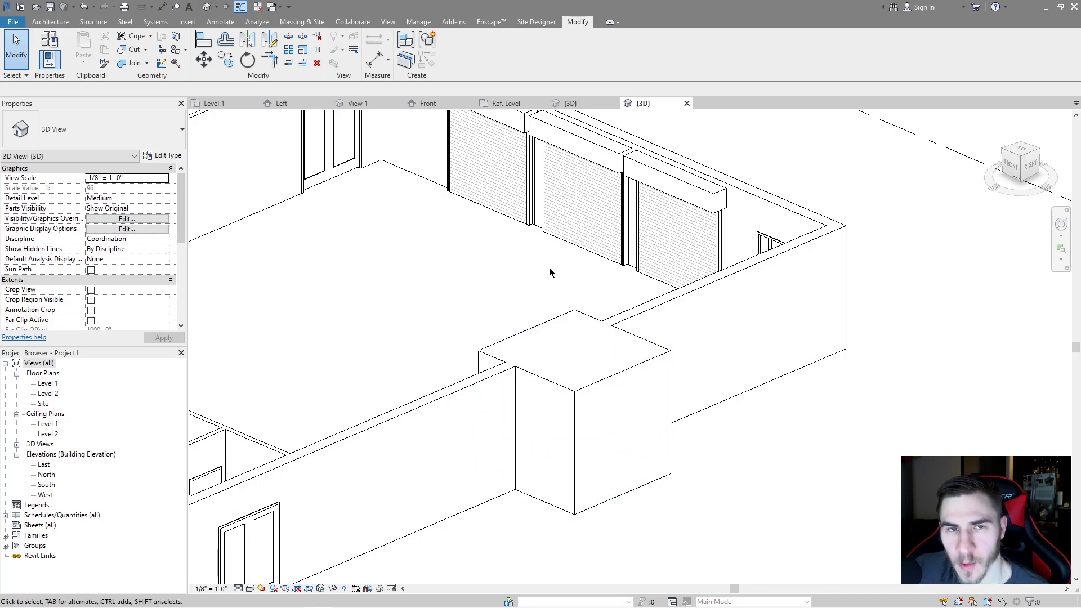
Reopen the wall-straddling cube's family for editing and show it in the family's {3D} view.
left_click(575, 103)
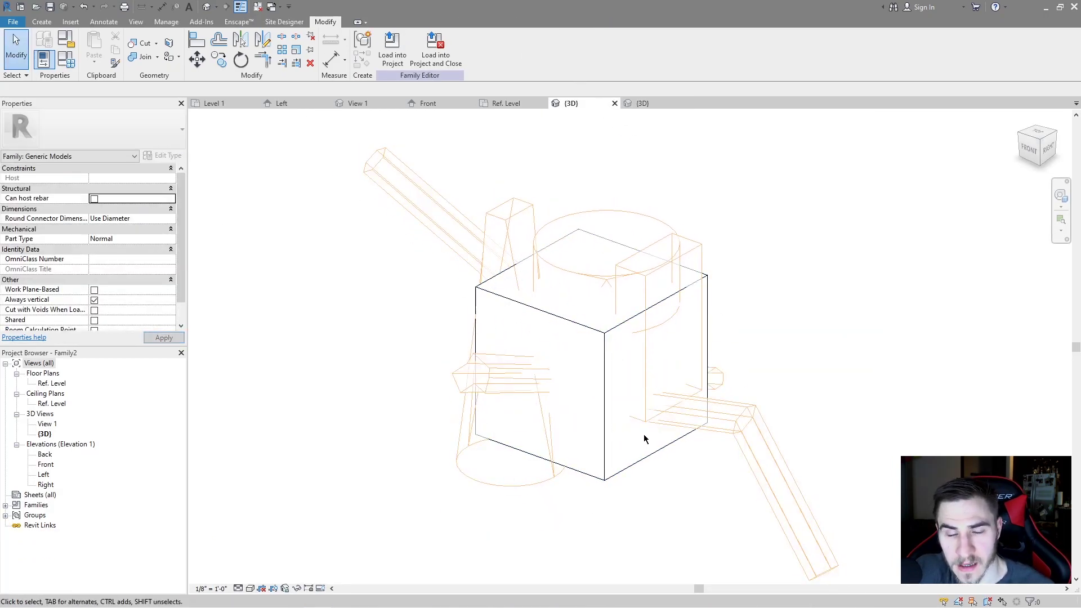
left_click(651, 103)
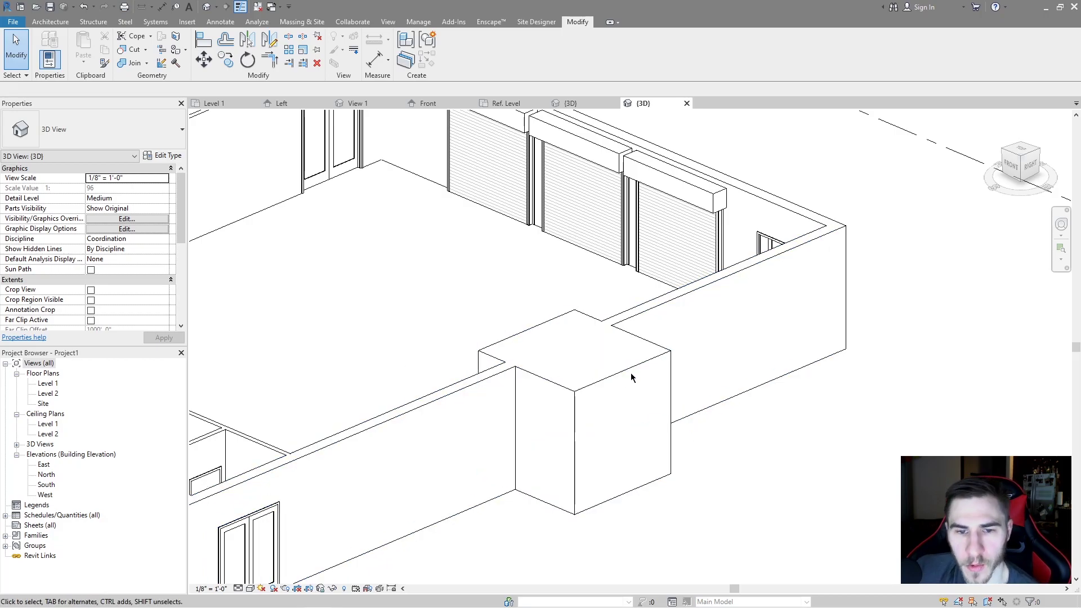
double_click(598, 385)
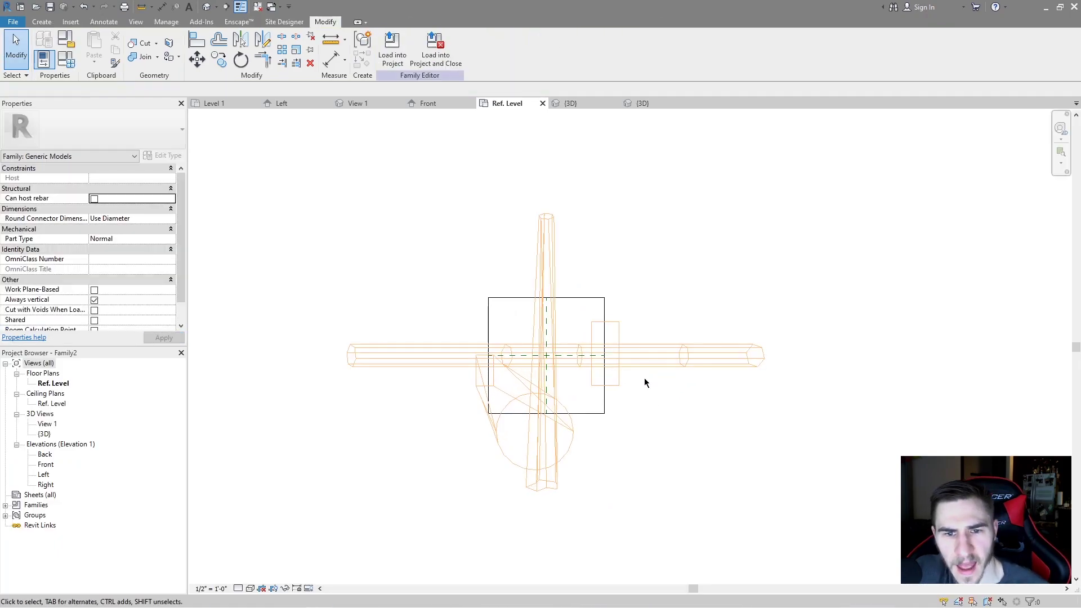
left_click(589, 105)
middle_click_drag(666, 331, 653, 346)
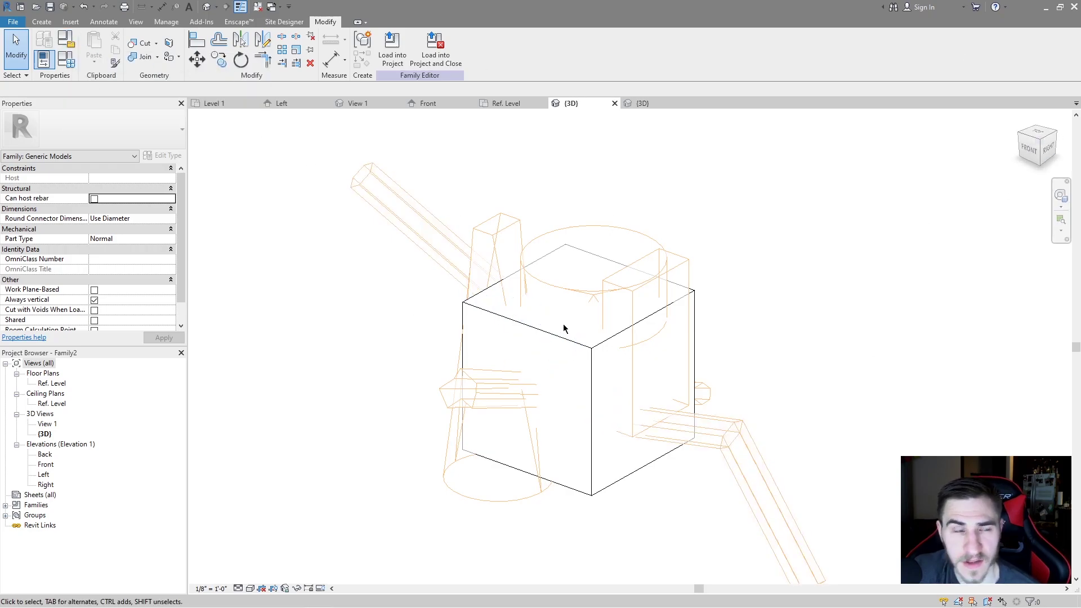
Enable Cut with Voids When Loaded in the family's category and parameters, keeping the Generic Models category.
left_click(58, 44)
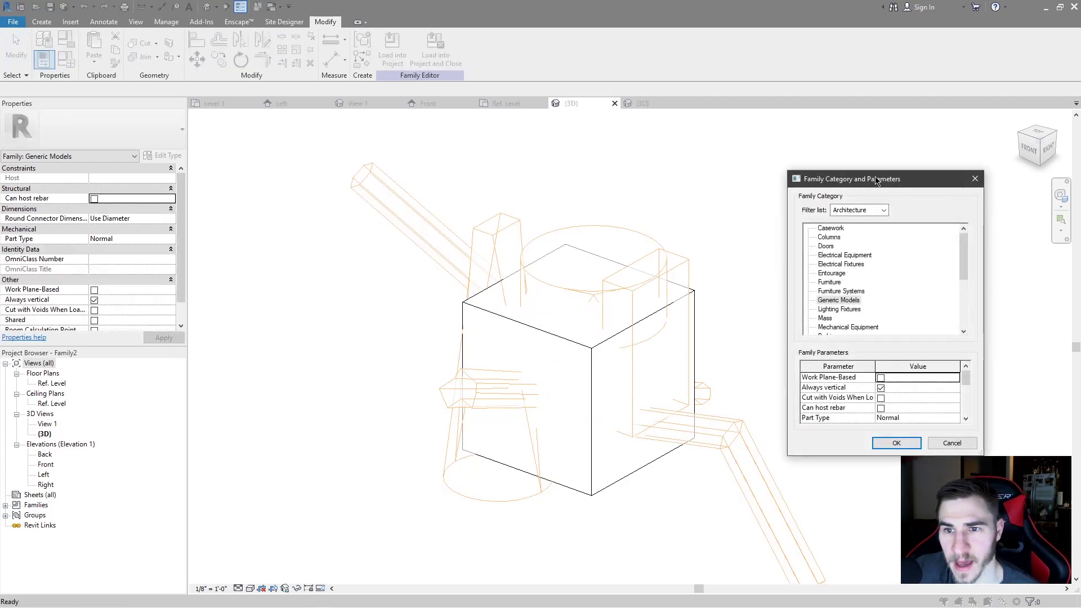
left_click_drag(876, 179, 864, 162)
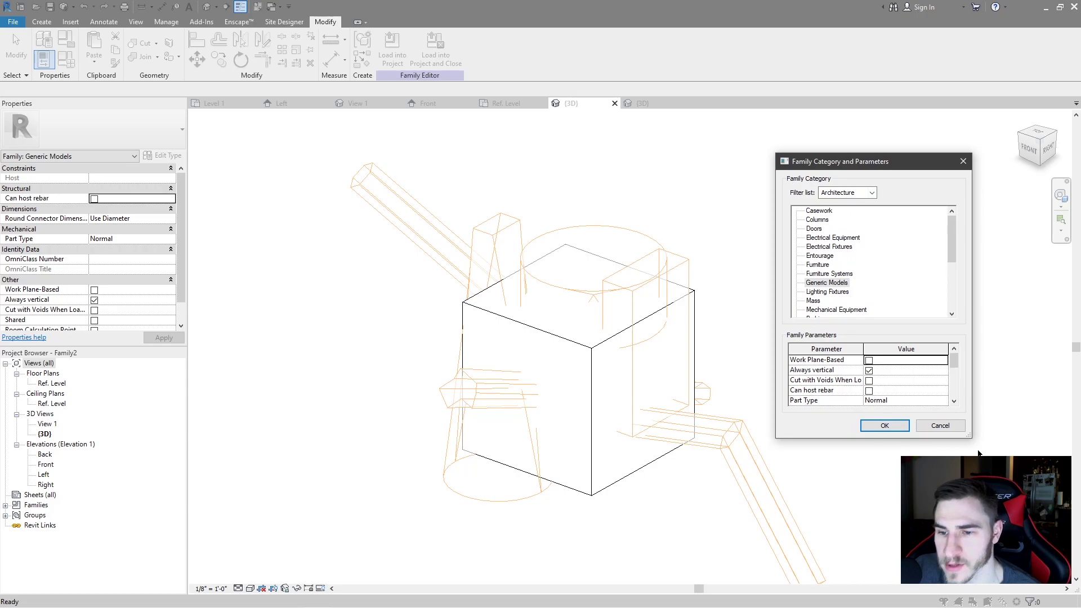
left_click_drag(969, 435, 1043, 468)
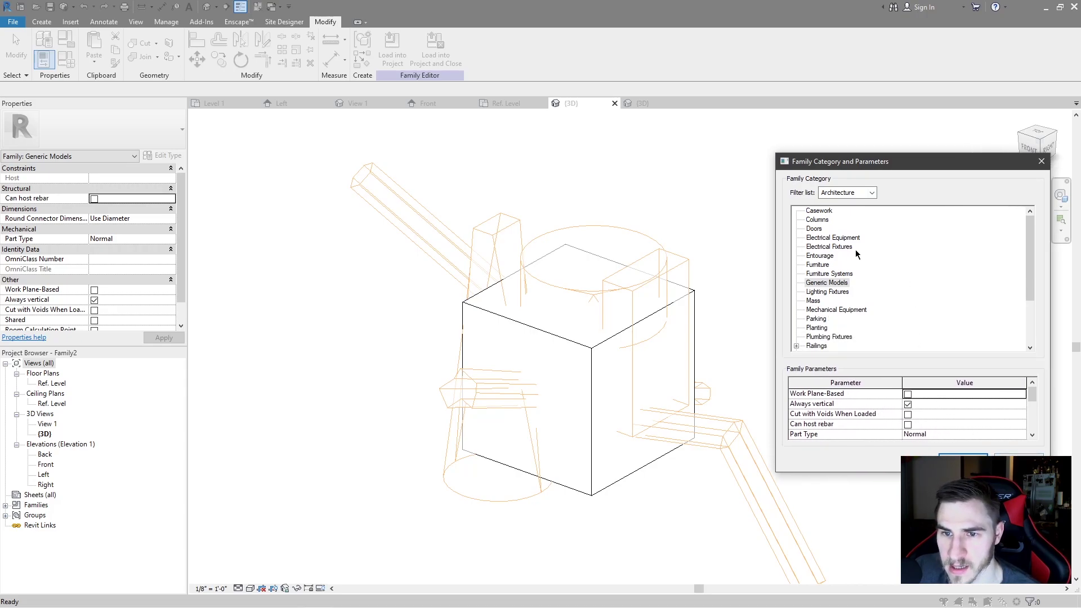
left_click(823, 283)
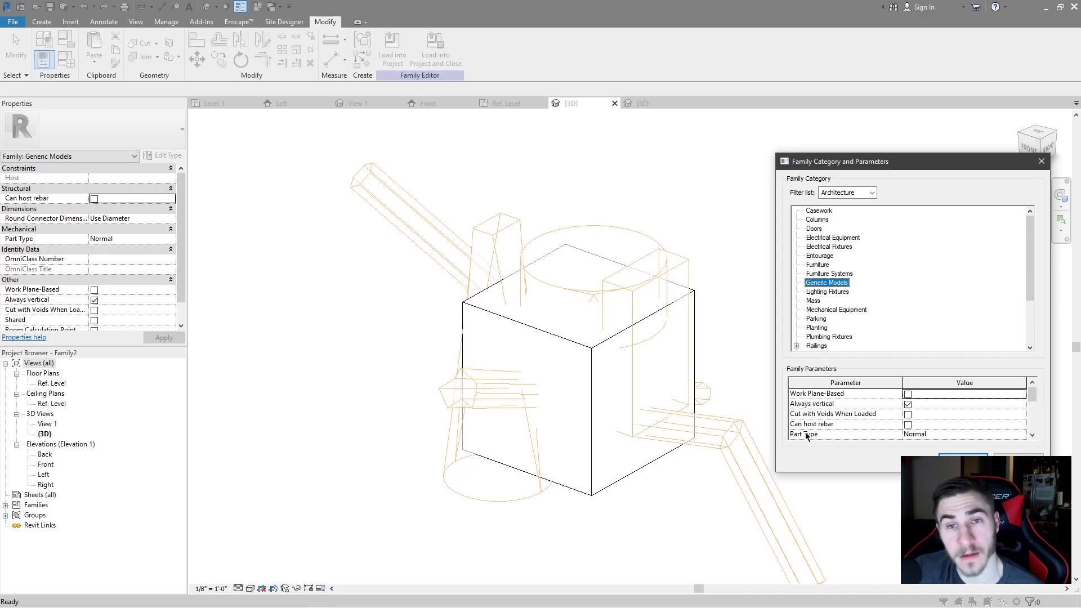
scroll(827, 415, "down", 3)
scroll(827, 415, "up", 3)
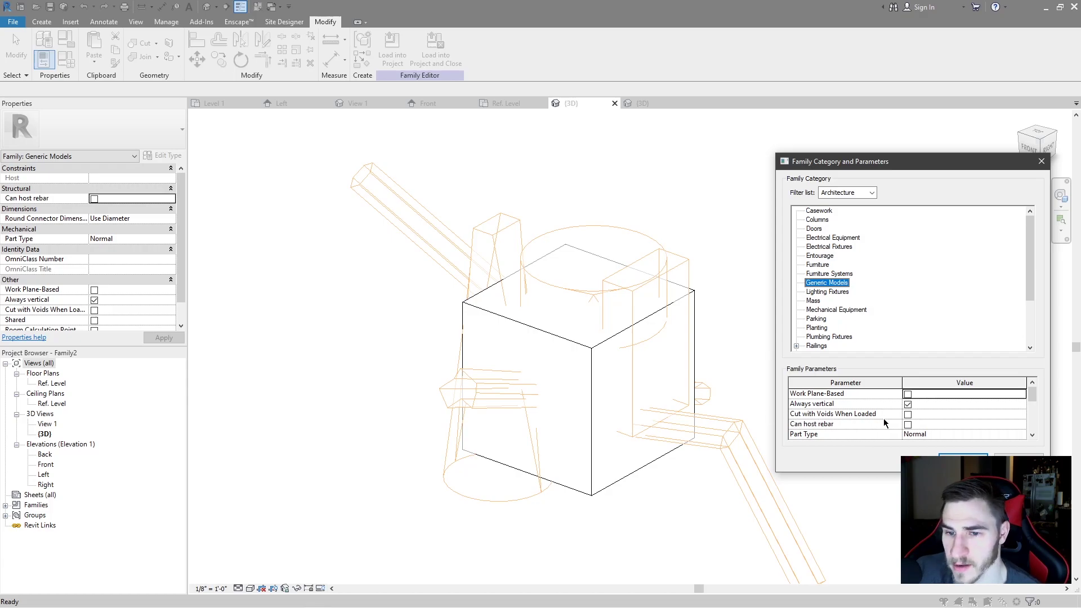
left_click(908, 415)
left_click(963, 462)
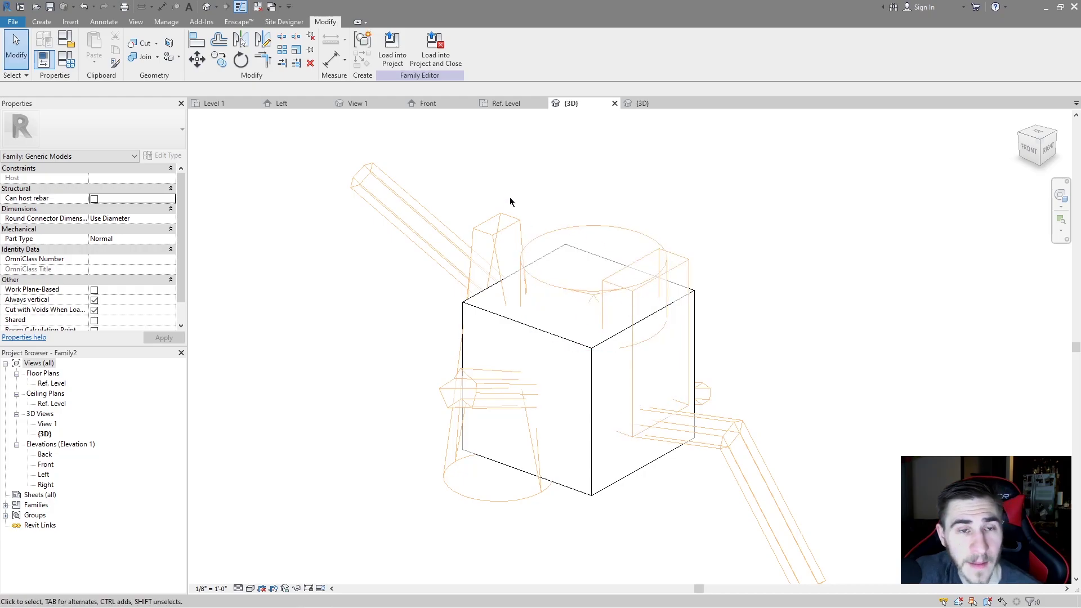
Load the family into the project, overwriting the existing version and its parameter values.
left_click(404, 63)
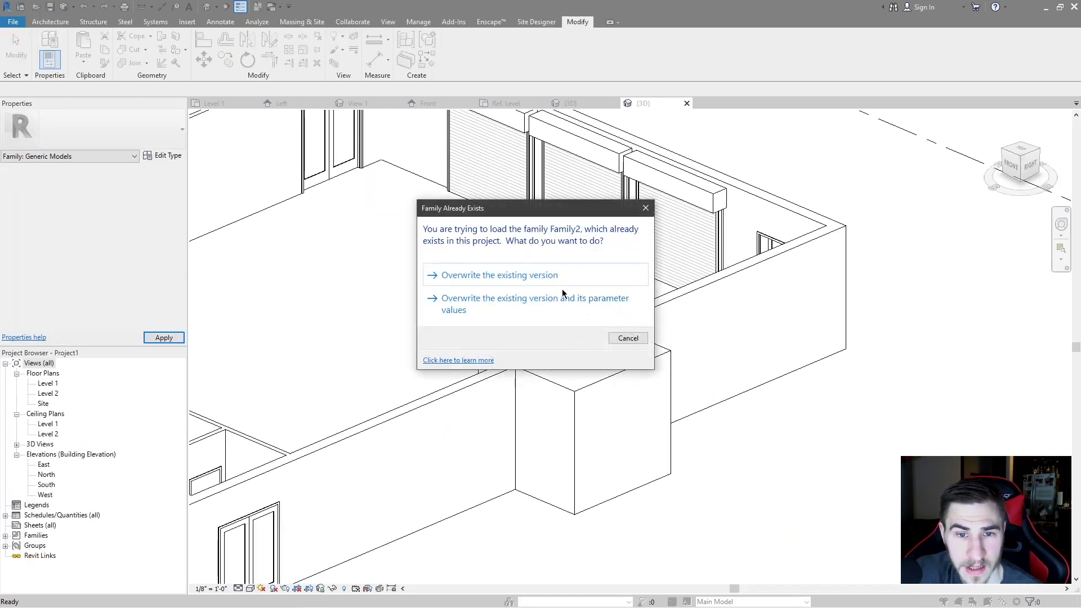
left_click(568, 299)
key("Escape")
key("Escape")
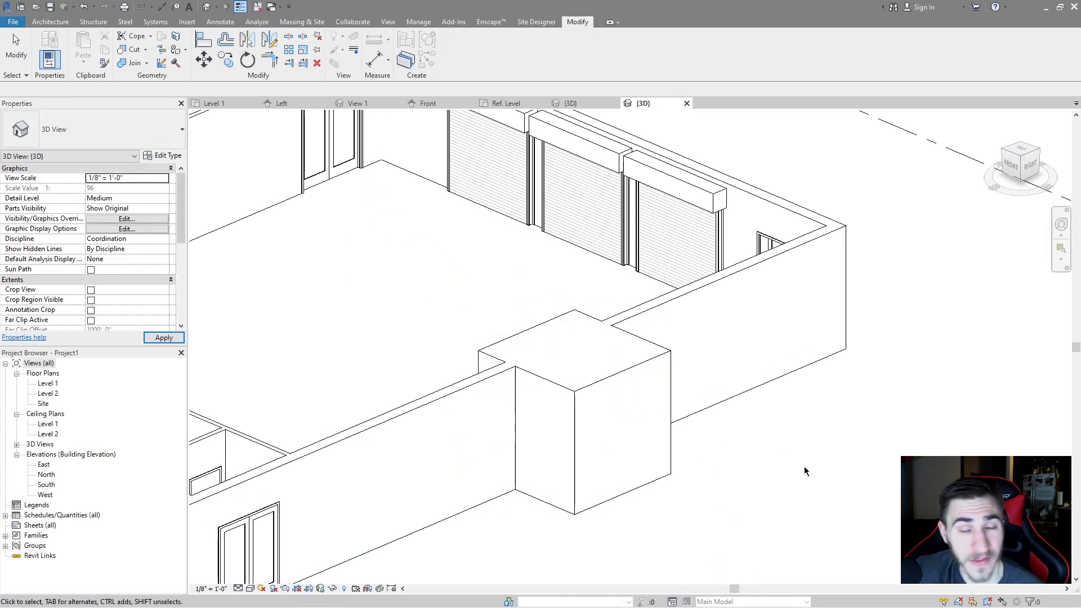
Select the reloaded cube and examine how its void shapes sit relative to the exterior wall.
left_click(602, 378)
scroll(601, 377, "down", 2)
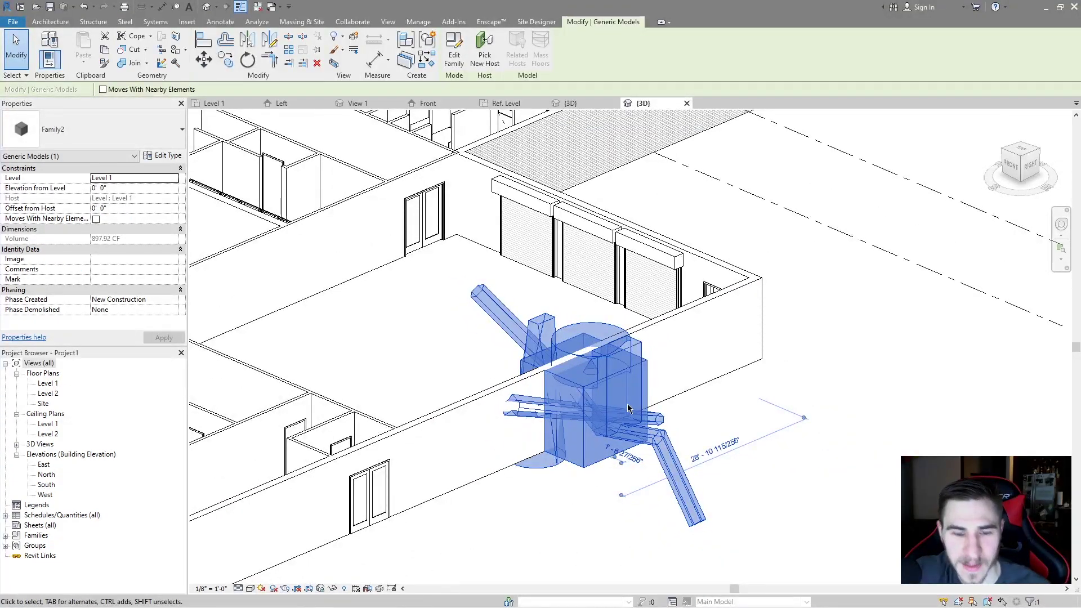
middle_click_drag(614, 403, 600, 401, "shift")
scroll(586, 405, "up", 2)
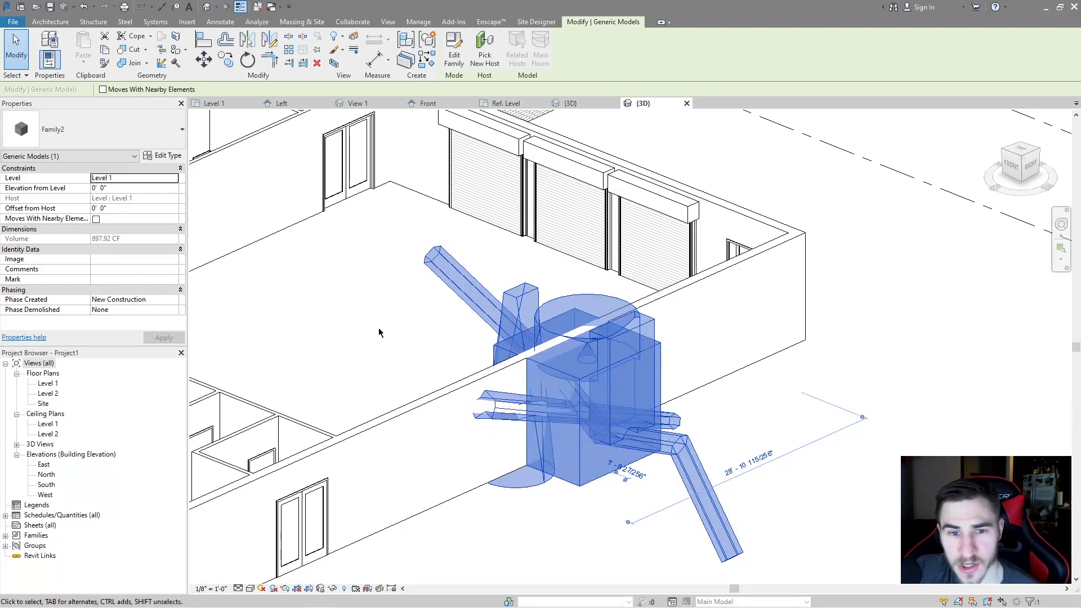
key("Delete")
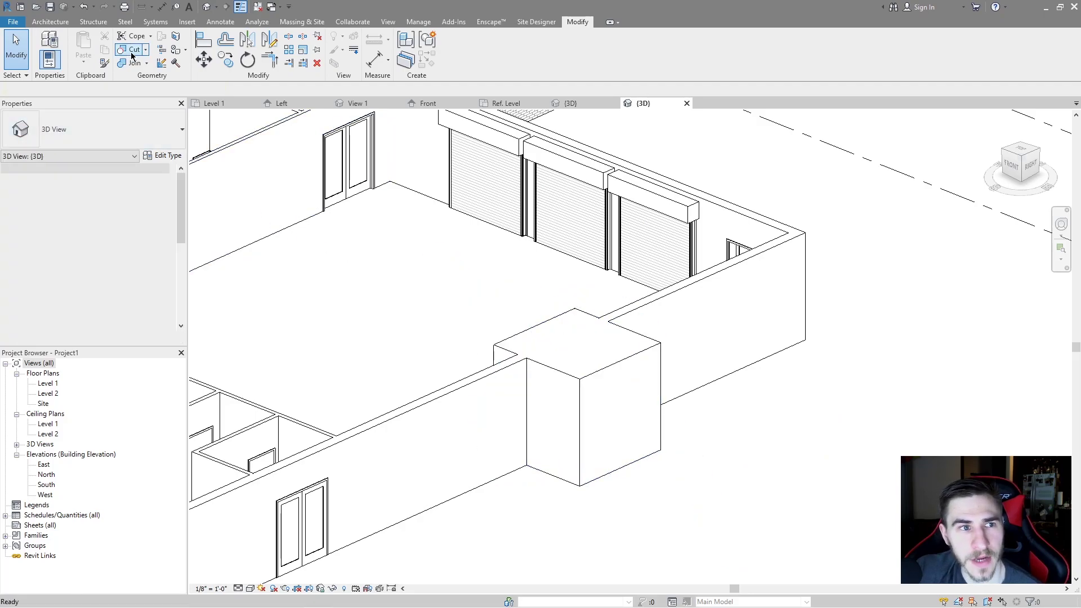
Cut the exterior wall with the voids of the placed cube family using Cut Geometry.
left_click(133, 51)
left_click(424, 408)
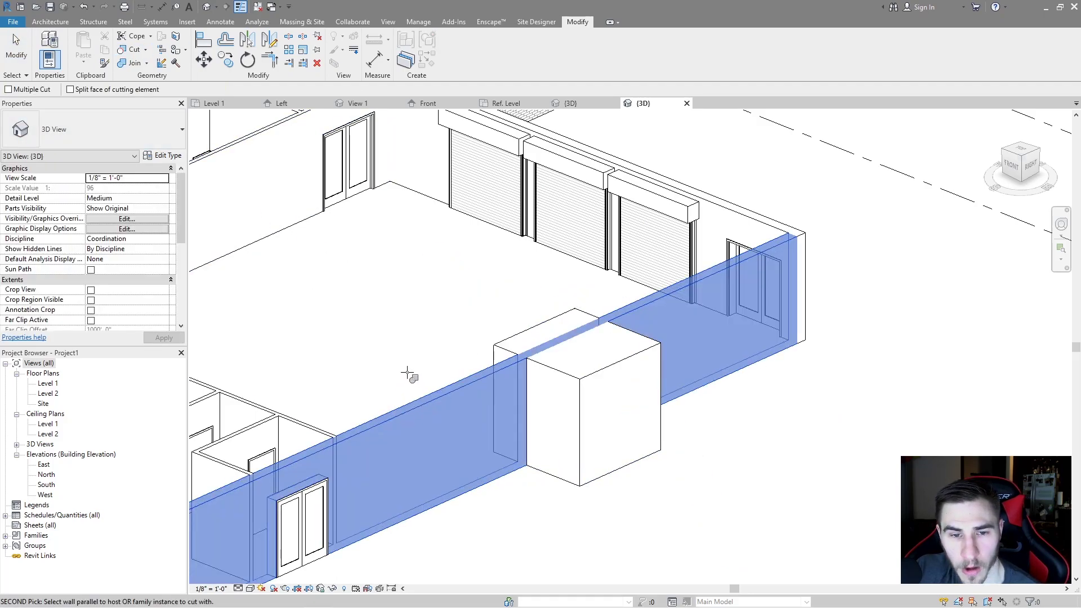
left_click(593, 377)
key("Escape")
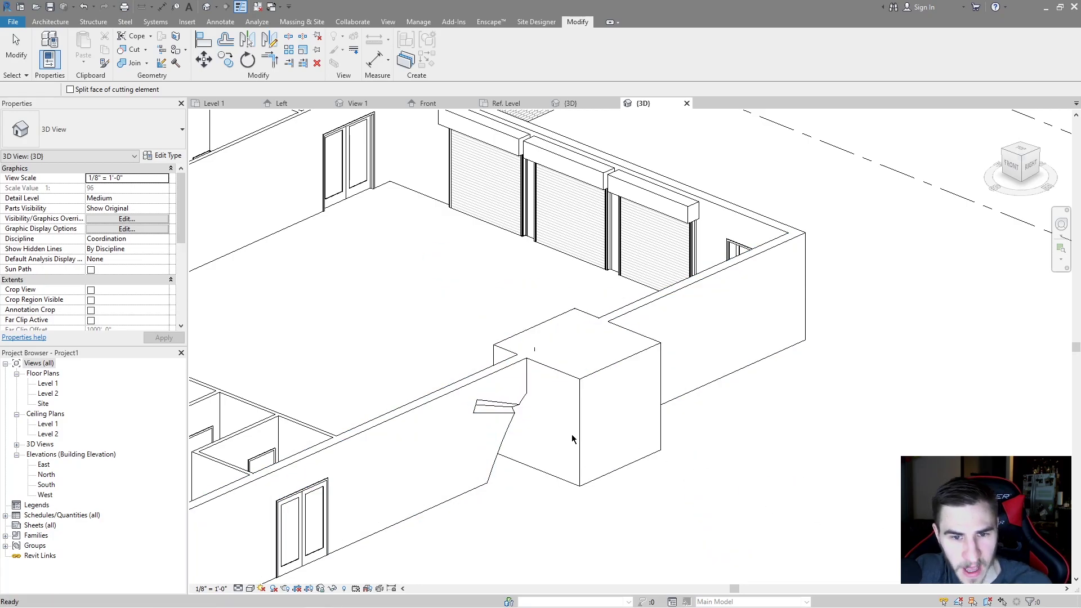
Examine the void cuts in the exterior wall up close and select the cube to compare its void shapes.
left_click(533, 400)
middle_click_drag(532, 400, 371, 354, "shift")
left_click(371, 355)
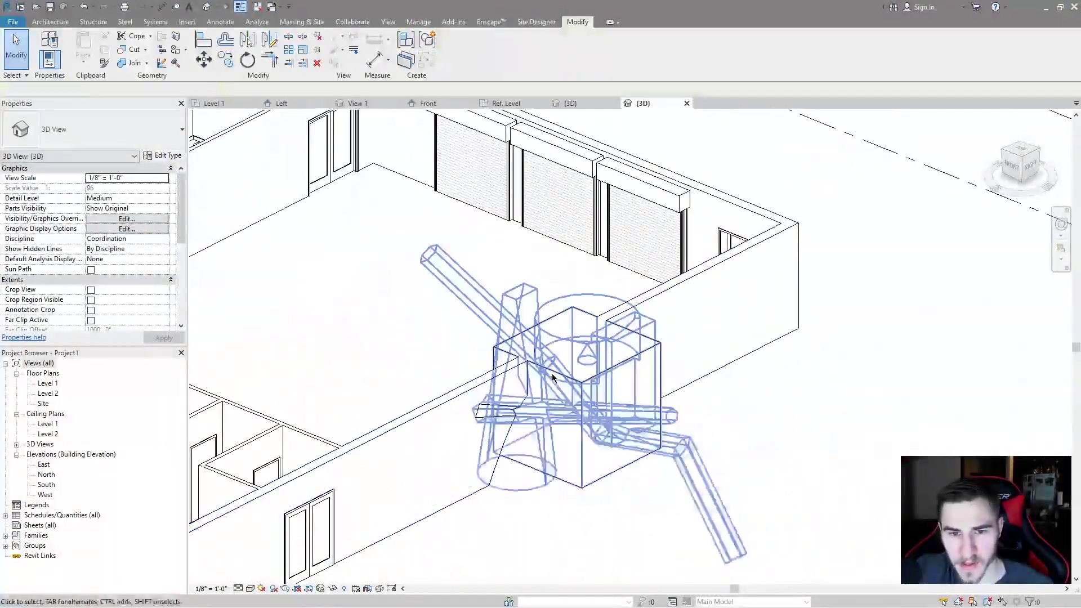
scroll(560, 437, "up", 1)
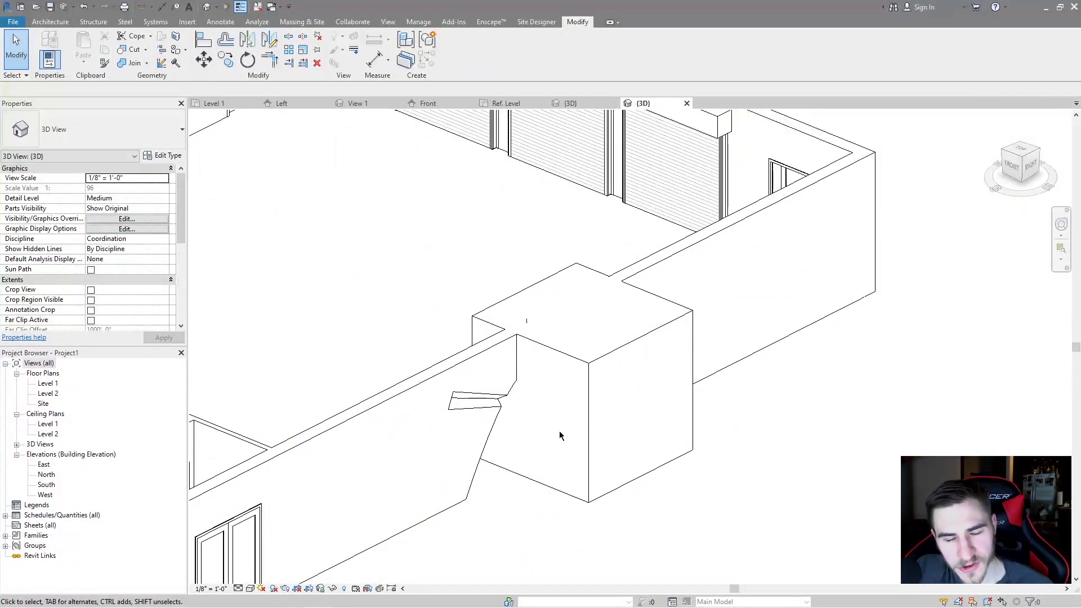
left_click(591, 437)
middle_click_drag(605, 398, 586, 373, "shift")
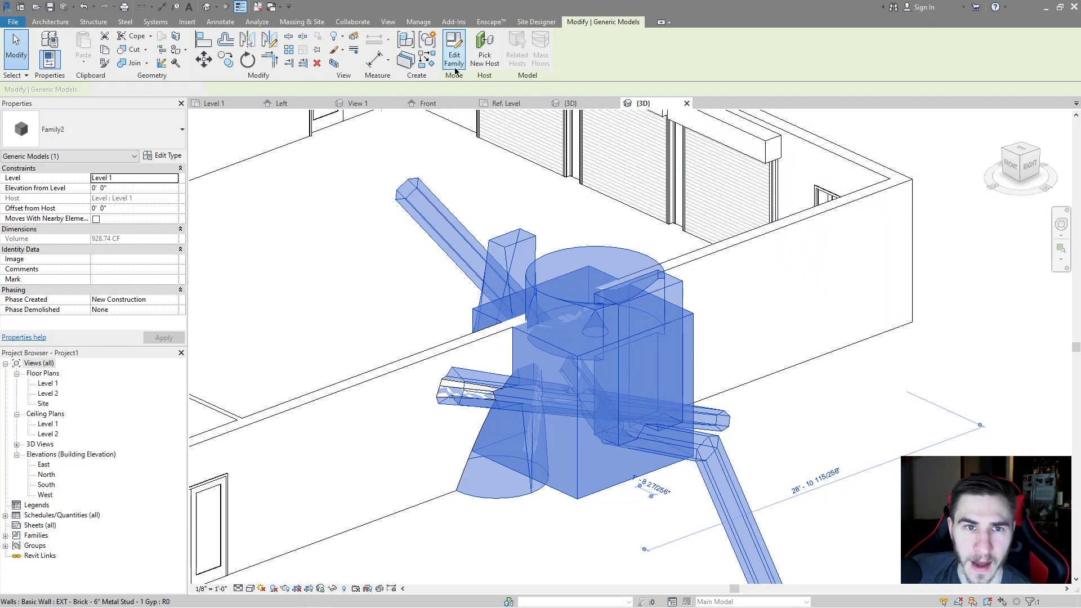
Delete the solid cube in its family, and reload the family, overwriting the existing version and its parameter values.
double_click(532, 488)
left_click(587, 413)
left_click(687, 441)
left_click(396, 47)
left_click(529, 296)
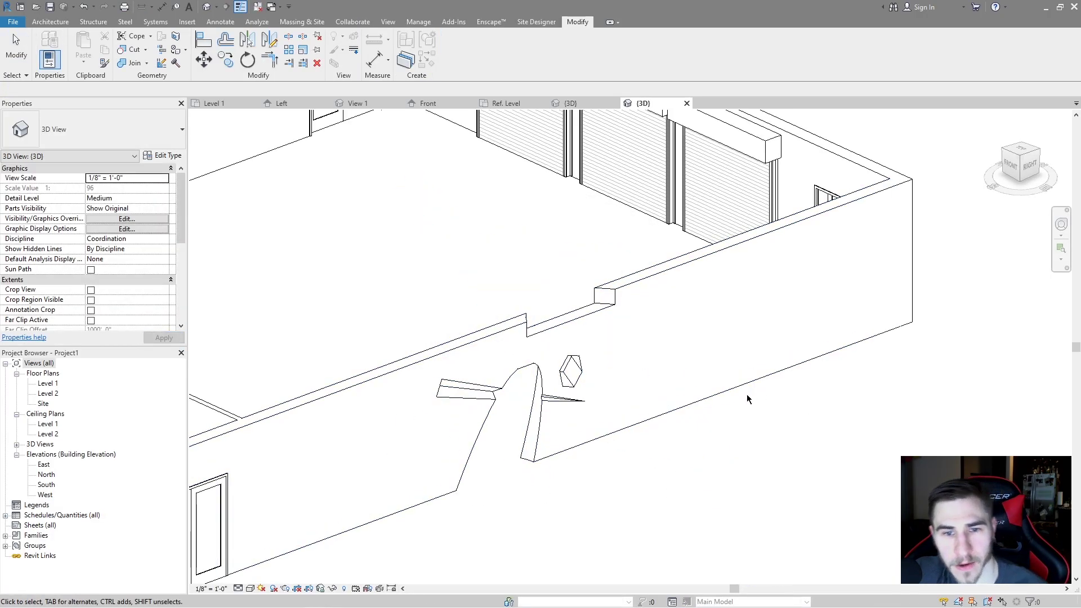
Examine the cuts in the exterior wall from several angles, selecting the void-only family to compare its void shapes with the openings.
left_click(564, 419)
middle_click_drag(565, 419, 543, 393, "shift")
left_click(644, 497)
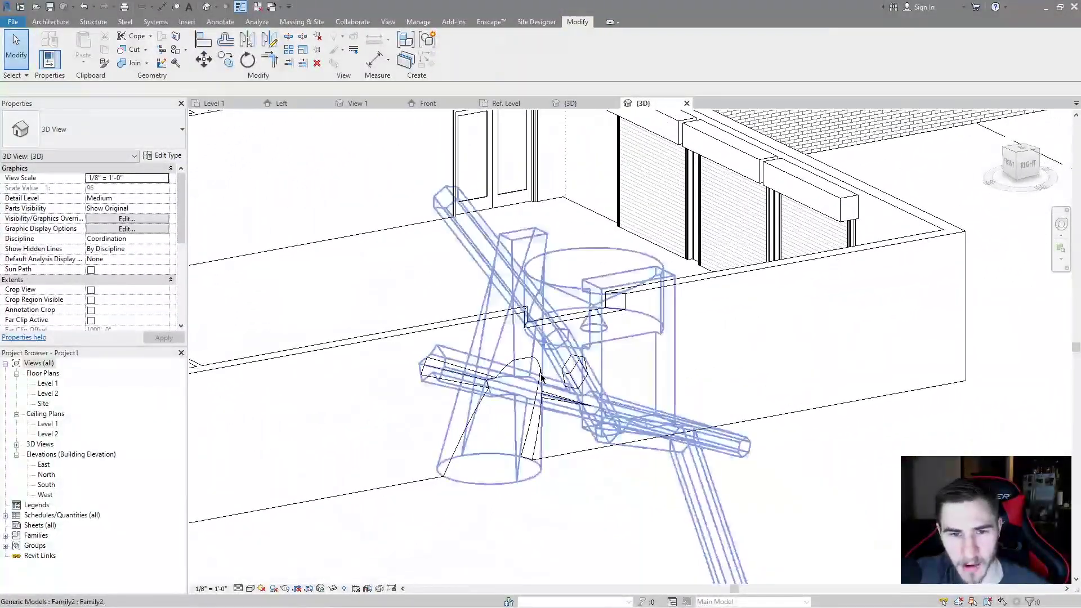
left_click(541, 377)
key("Escape")
middle_click_drag(529, 369, 633, 465, "shift")
left_click(626, 342)
left_click_drag(626, 341, 594, 309)
left_click(762, 422)
left_click_drag(583, 374, 619, 403)
key("Escape")
middle_click_drag(802, 382, 623, 361, "shift")
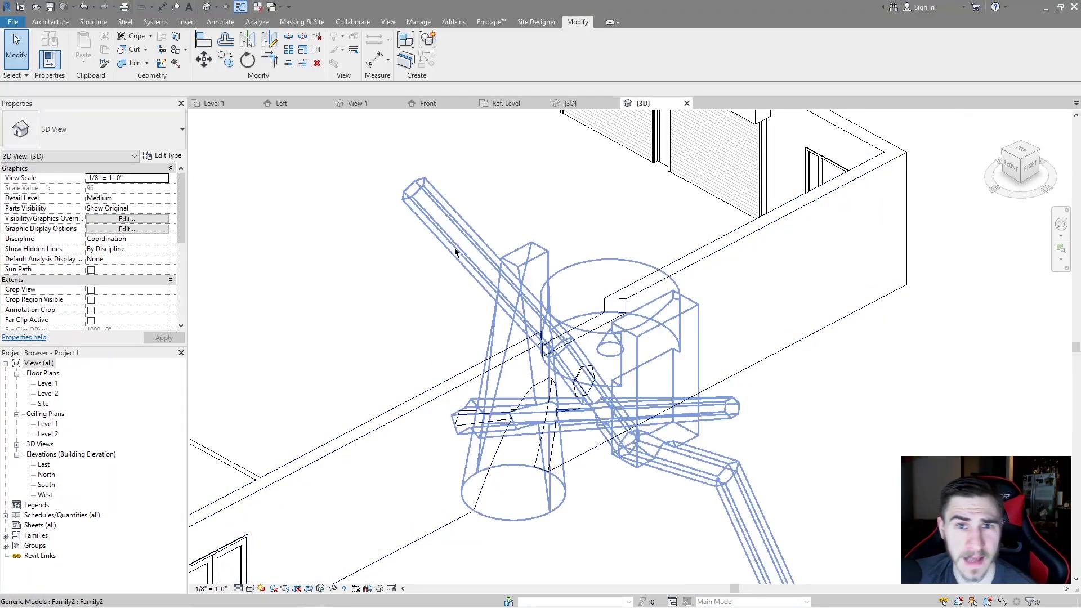
Open the placed void family for editing and inspect its remaining void forms in the 3D and Ref. Level views.
double_click(550, 360)
scroll(538, 358, "down", 1)
middle_click_drag(610, 426, 637, 425)
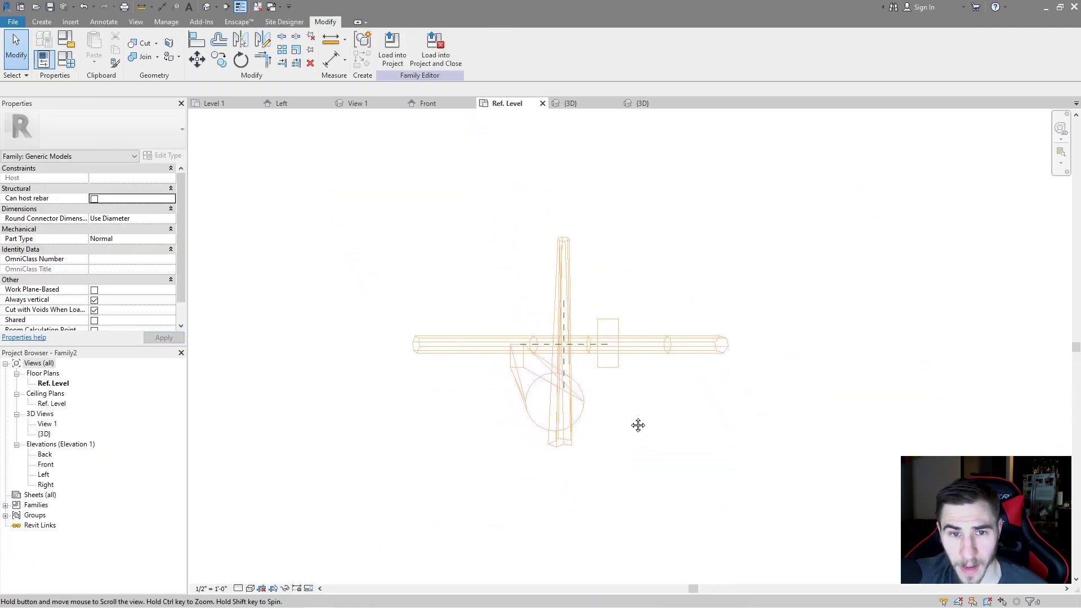
left_click(595, 101)
middle_click_drag(612, 156, 678, 270, "shift")
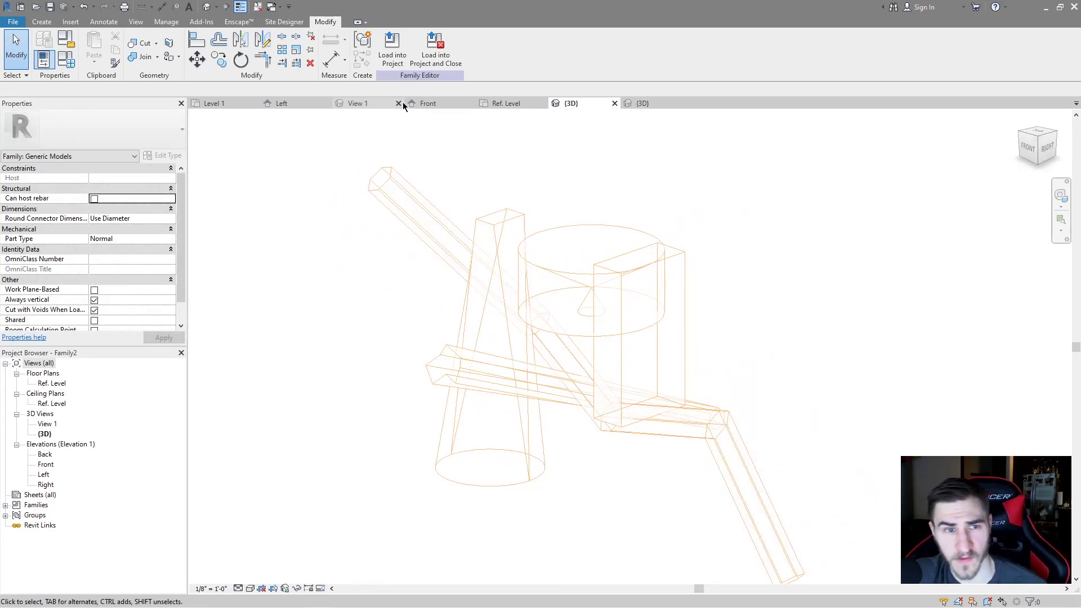
left_click(519, 103)
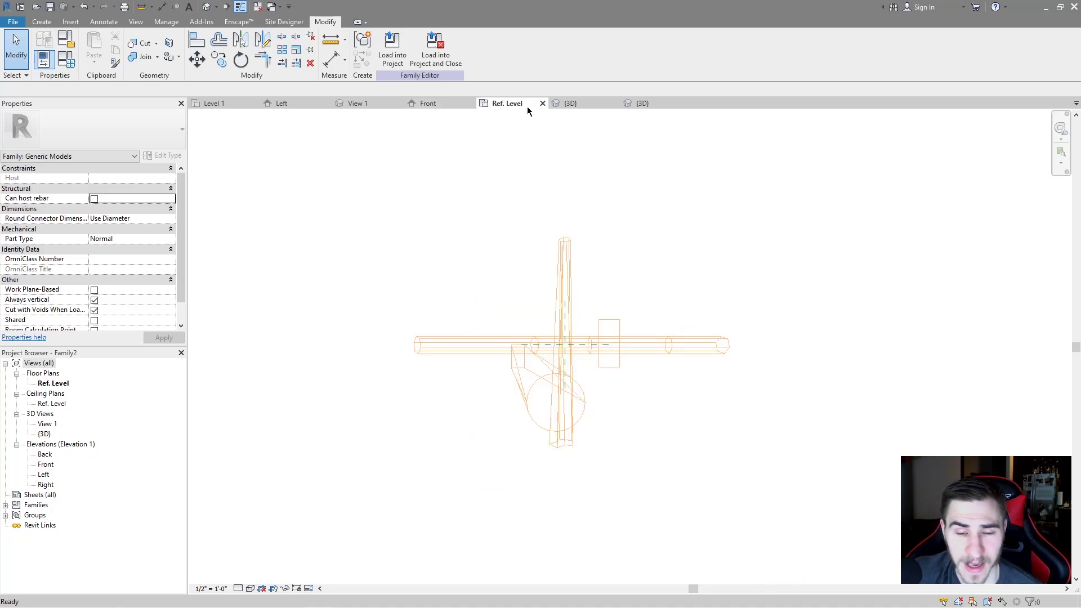
Return to the project's 3D view and inspect the exterior wall's openings against the outlines of the void family.
left_click(645, 103)
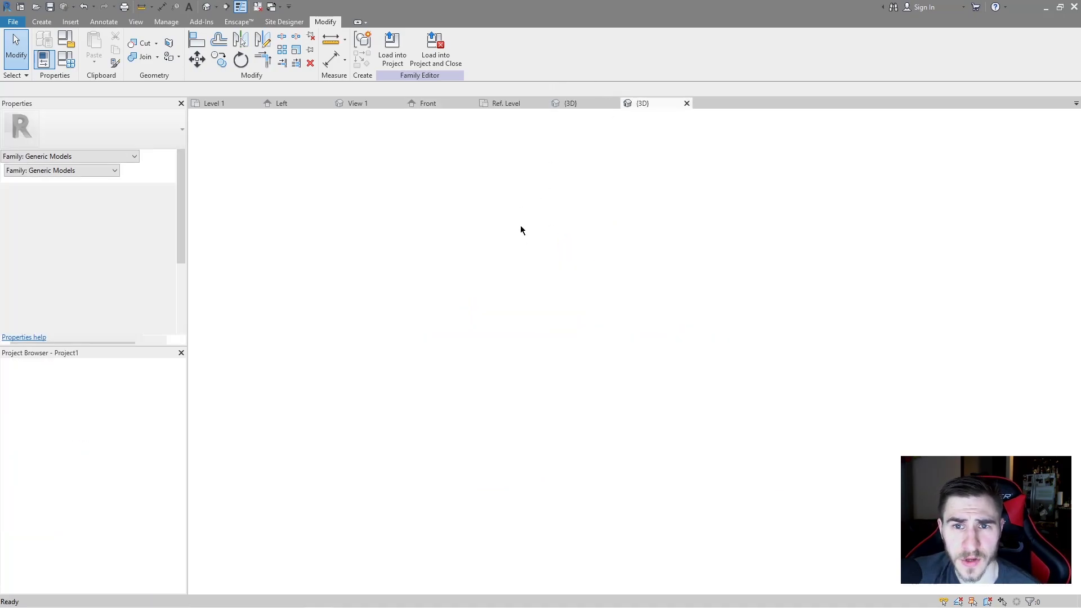
scroll(583, 425, "down", 3)
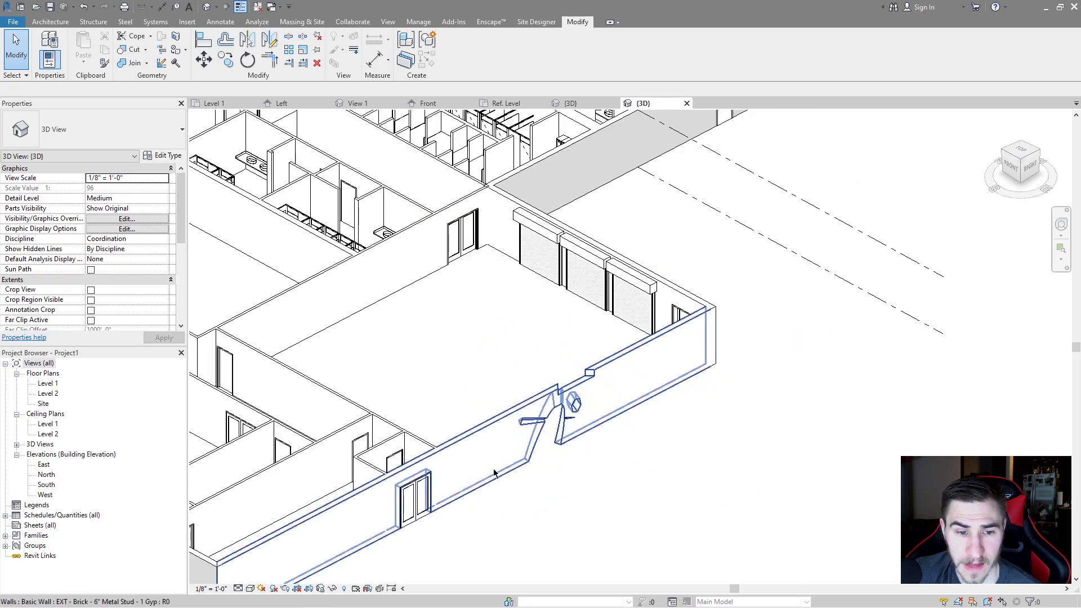
middle_click_drag(568, 407, 603, 430)
scroll(565, 429, "up", 2)
scroll(595, 455, "up", 1)
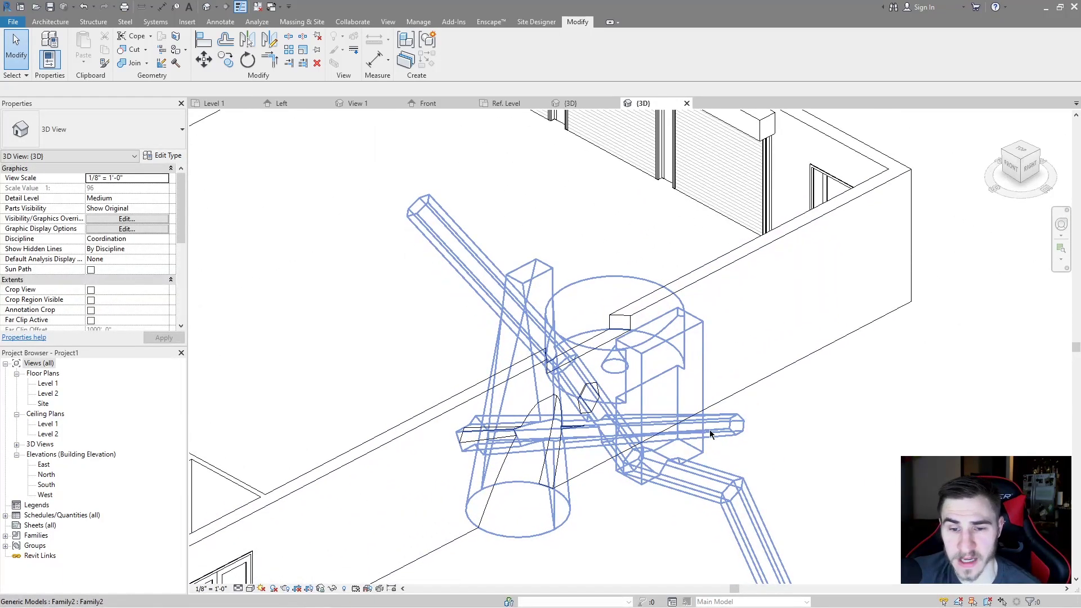
middle_click_drag(748, 422, 742, 414)
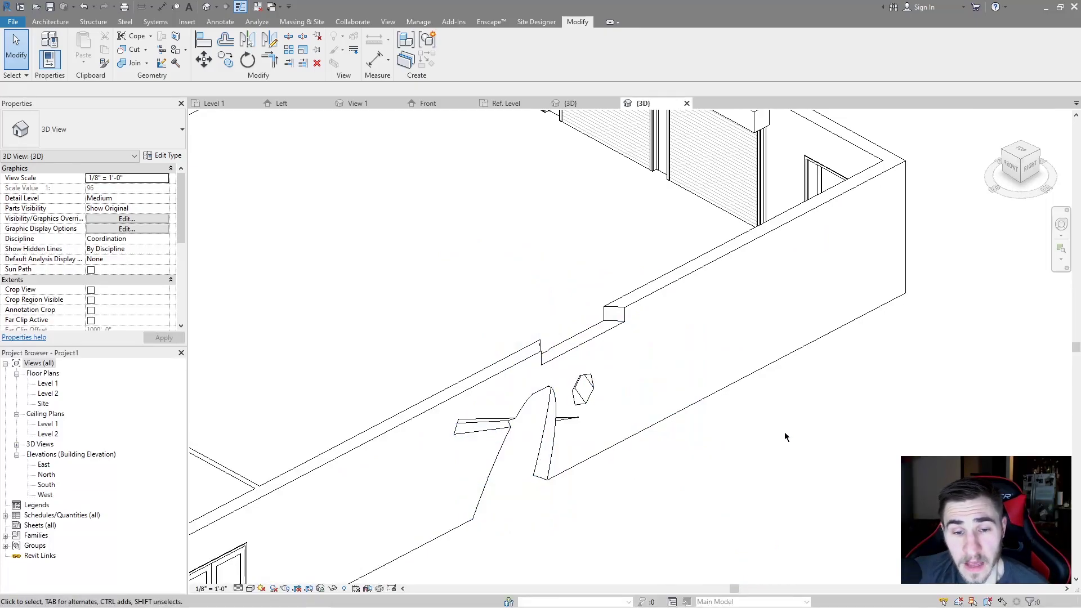